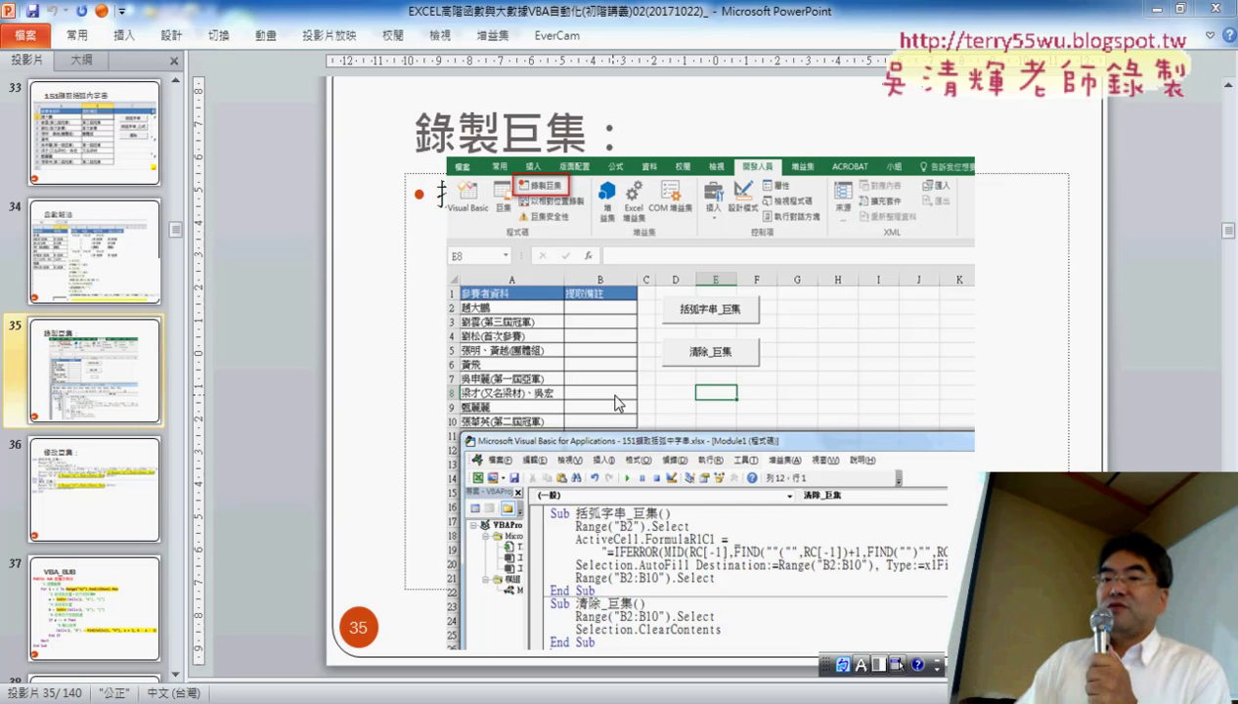
Minimize PowerPoint to reveal the Excel workbook 151擷取括弧中字串 and its example folder.
click(1156, 10)
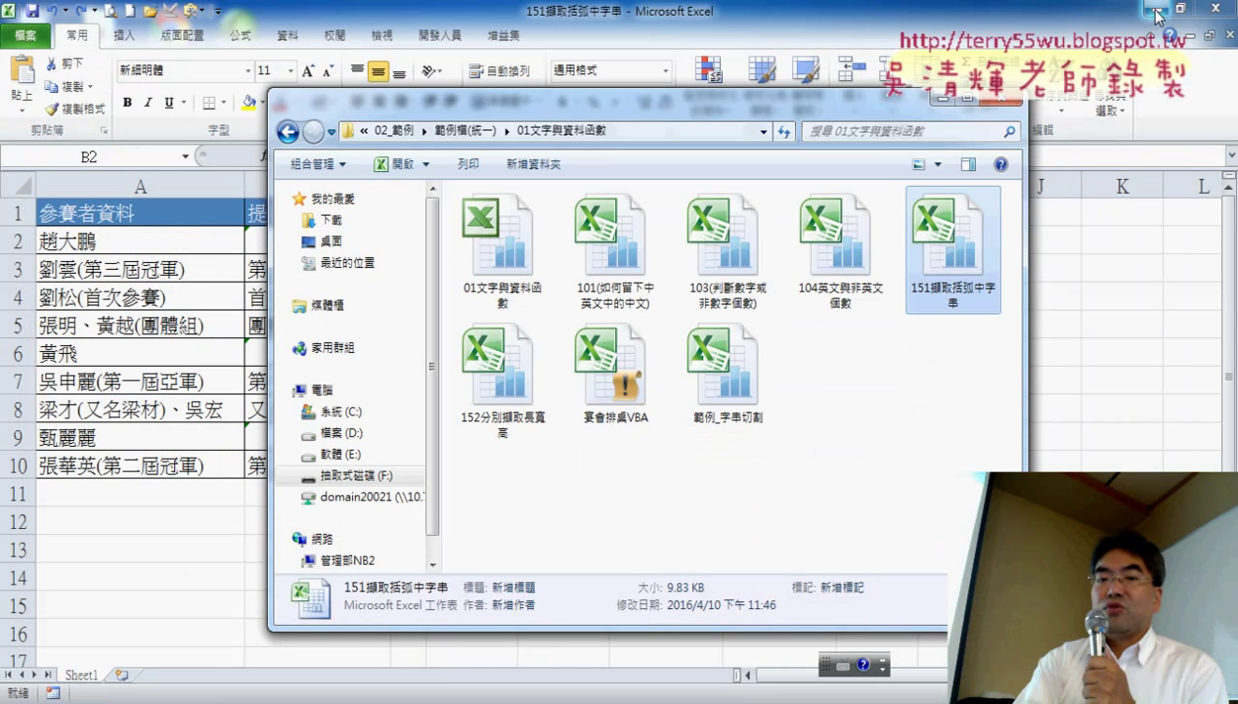
Minimize the 01文字與資料函數 folder window so Sheet1 of the workbook is fully visible.
click(940, 100)
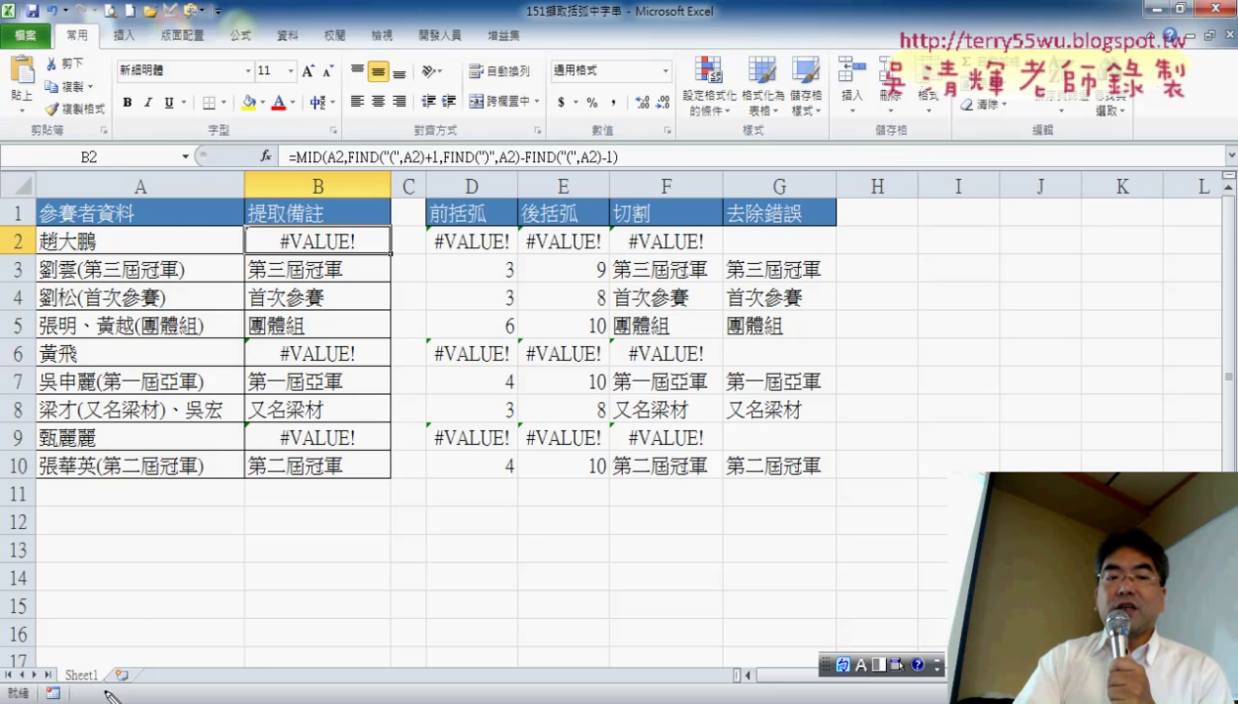
mouse_move(98, 658)
mouse_down()
mouse_move(117, 672)
mouse_move(175, 648)
mouse_up()
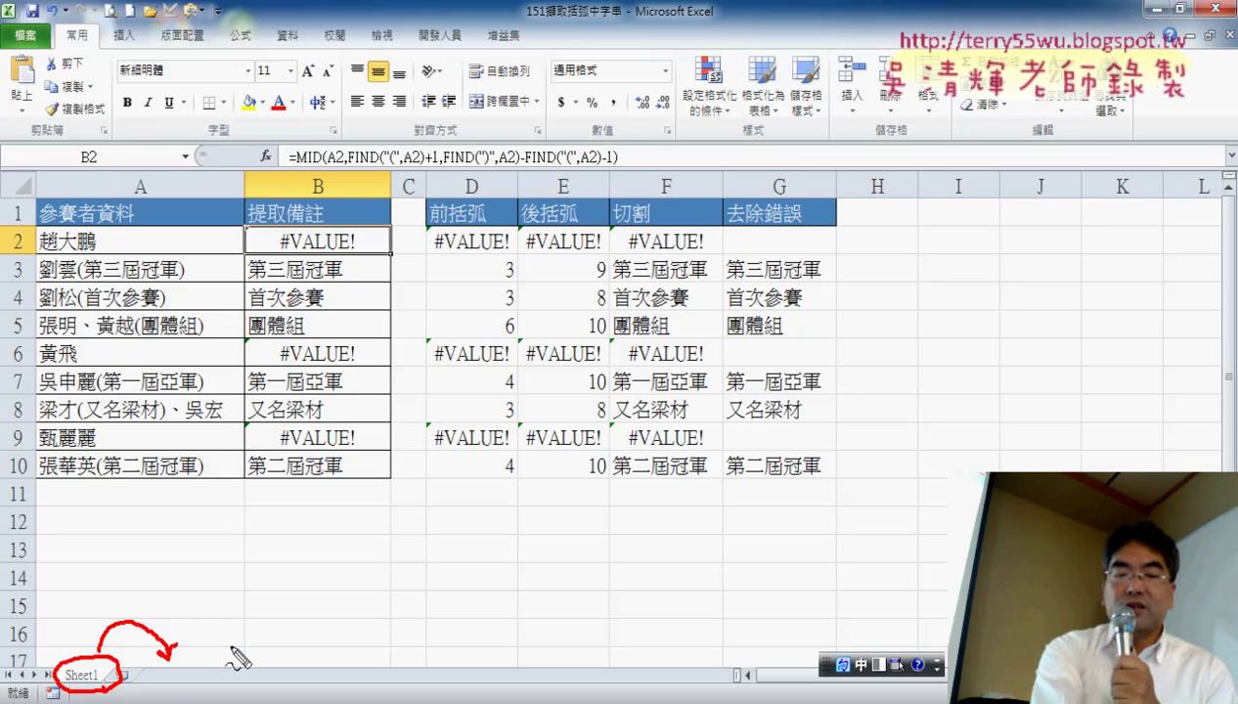
Copy Sheet1 to a new sheet placed after it and name the copy 巨集.
key(Escape)
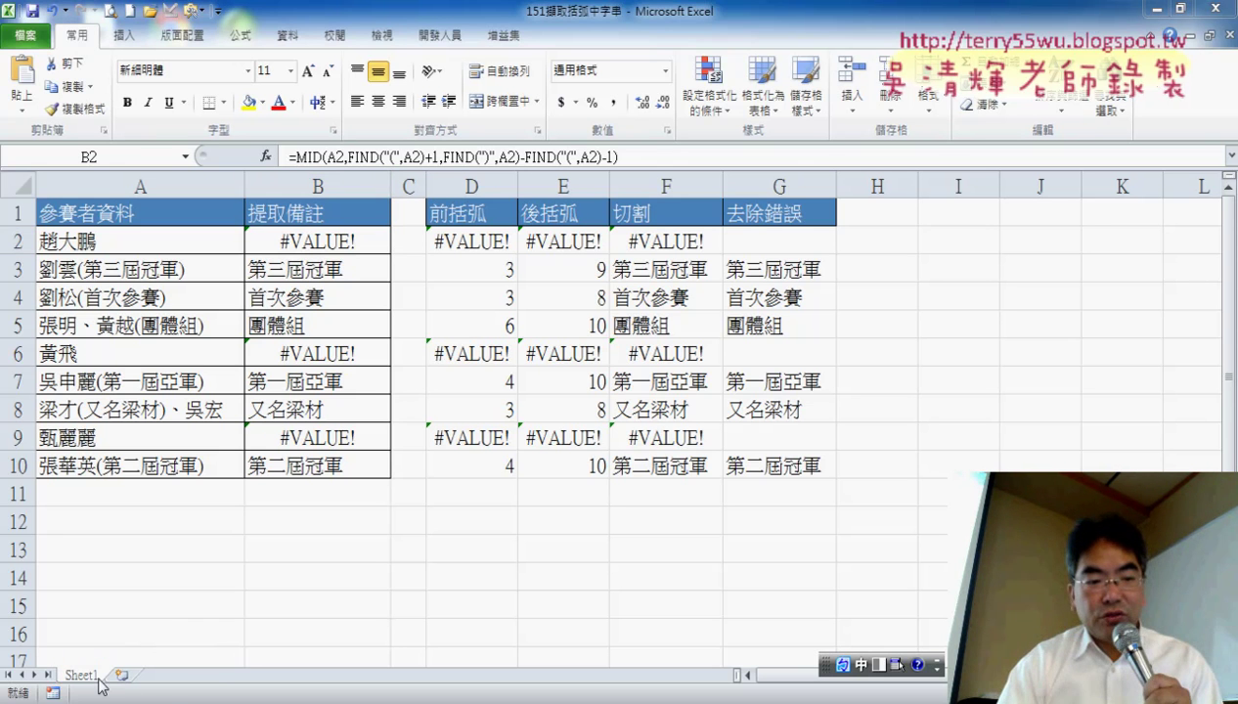
click(103, 674)
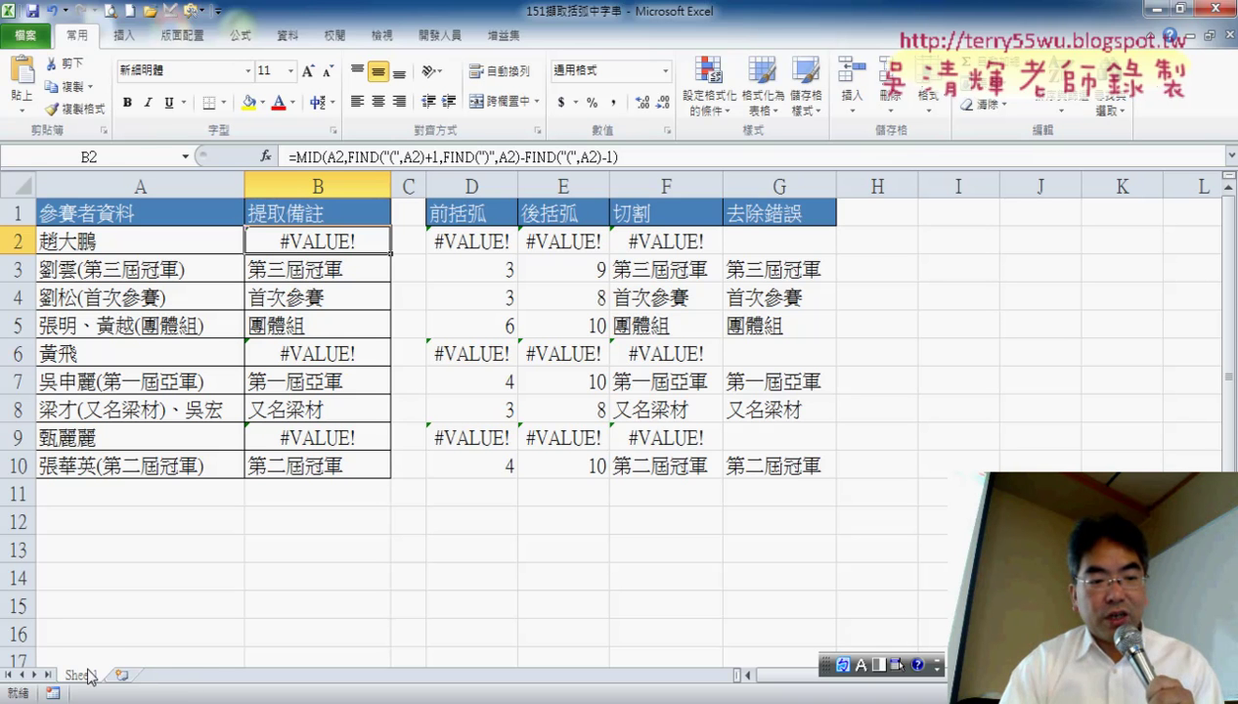
drag(88, 675, 139, 668)
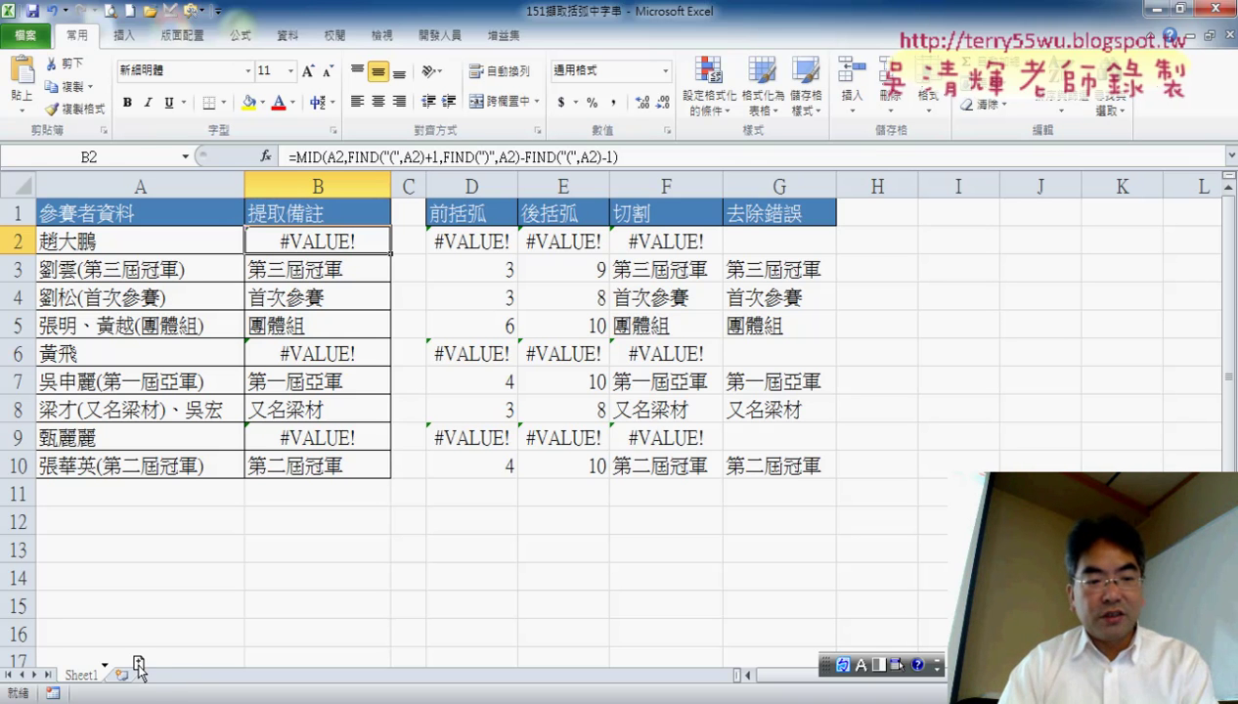
drag(139, 668, 151, 672)
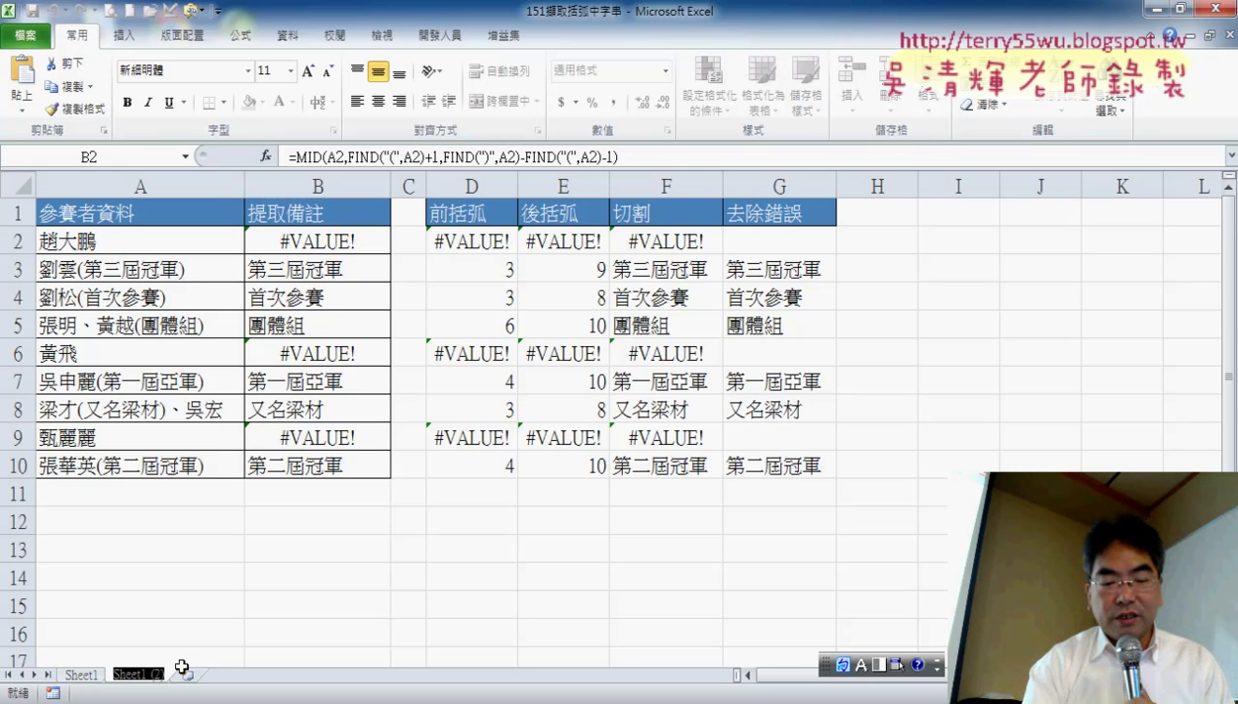
text(gul)
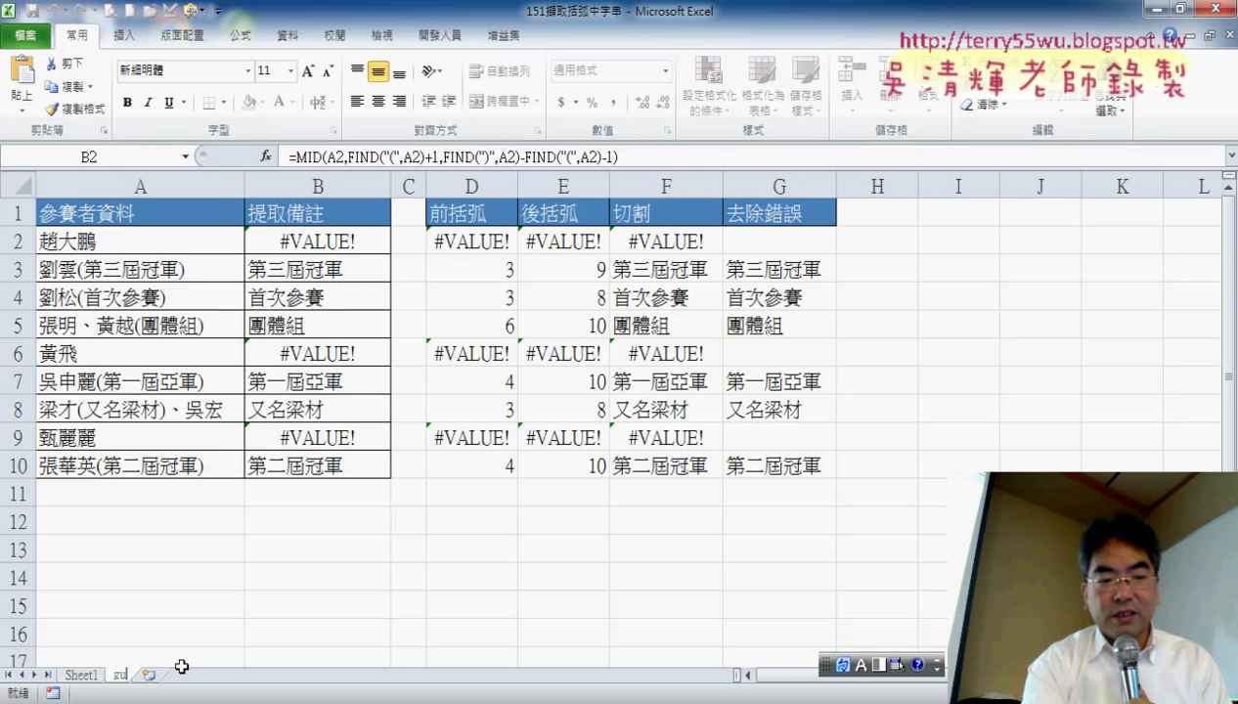
key(BackSpace)
key(BackSpace)
key(BackSpace)
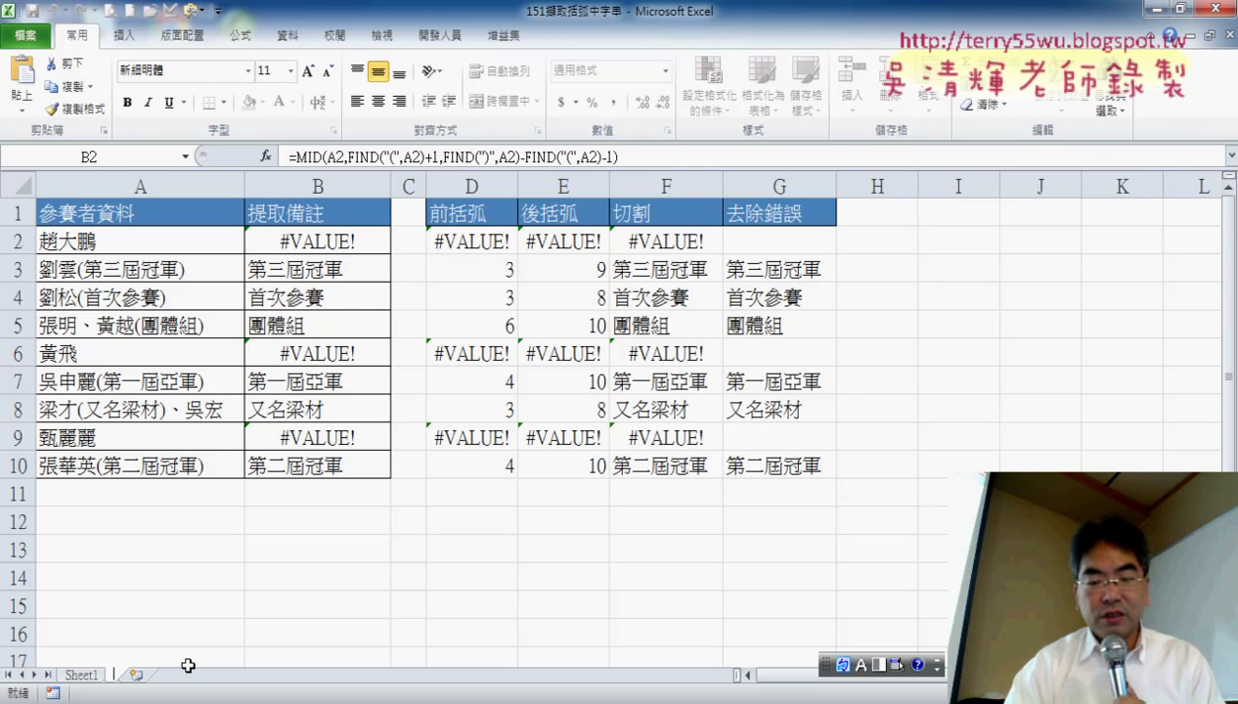
key(shift)
text(貝)
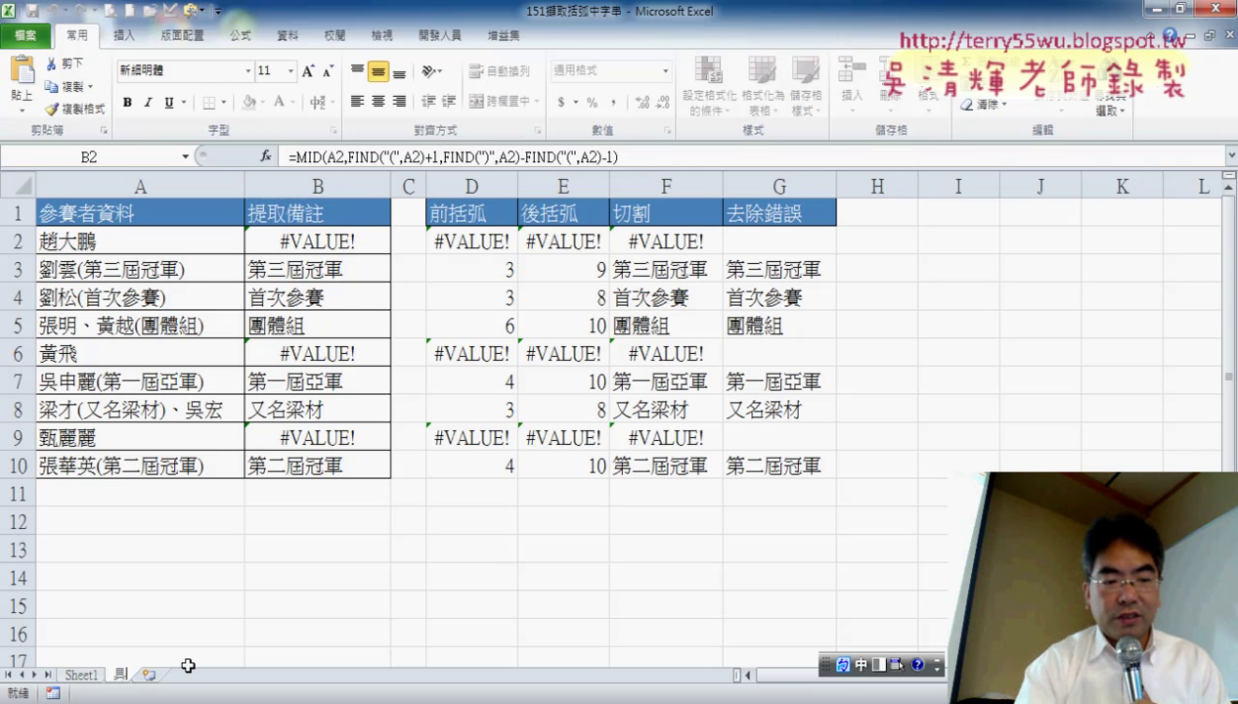
text(聚集)
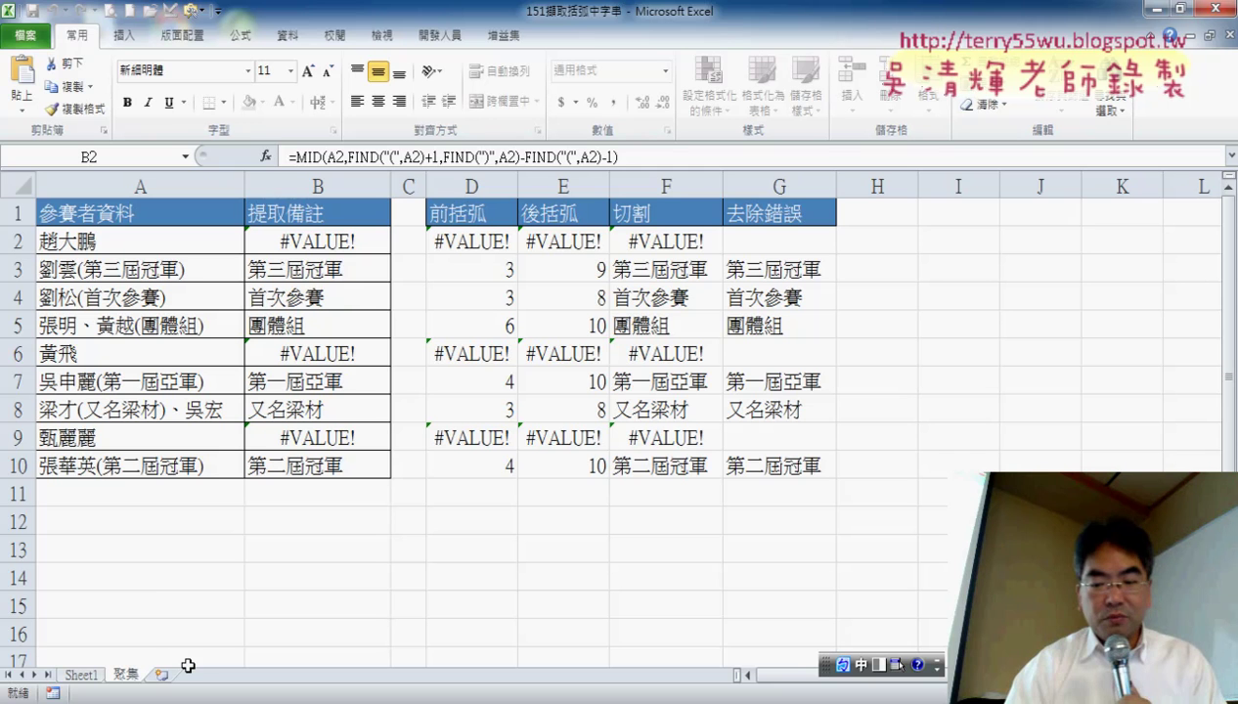
key(Down)
key(Down)
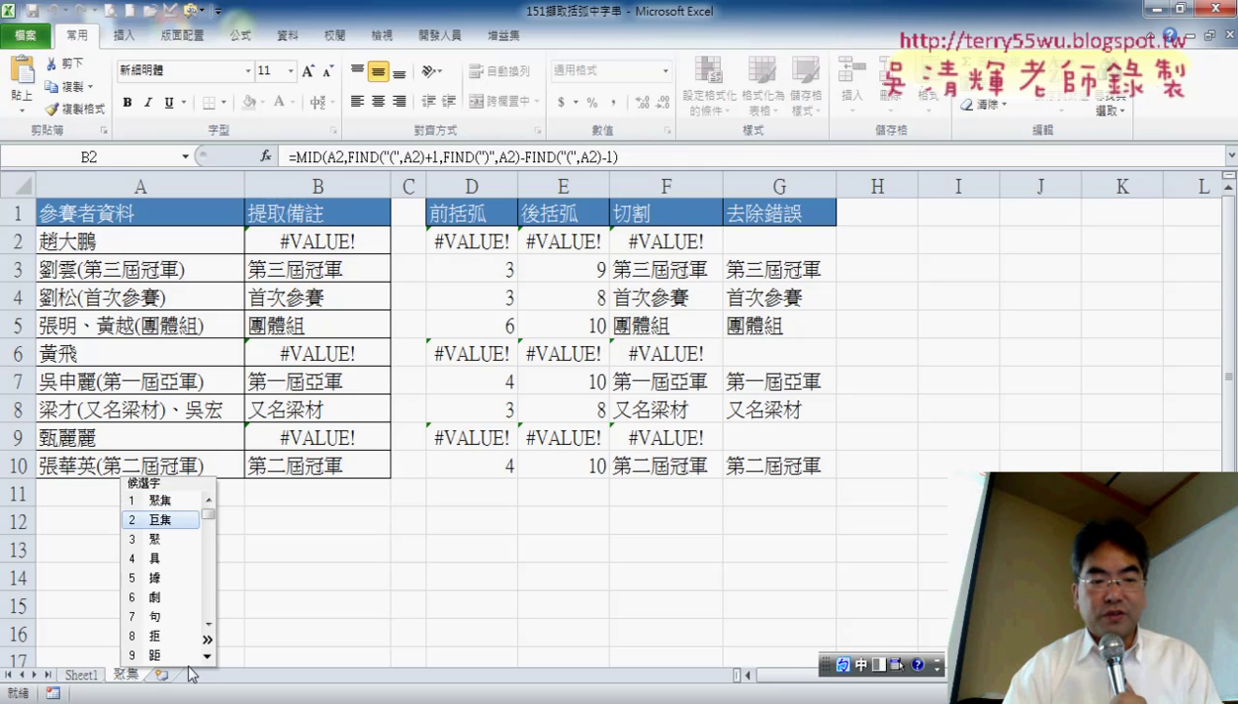
key(Return)
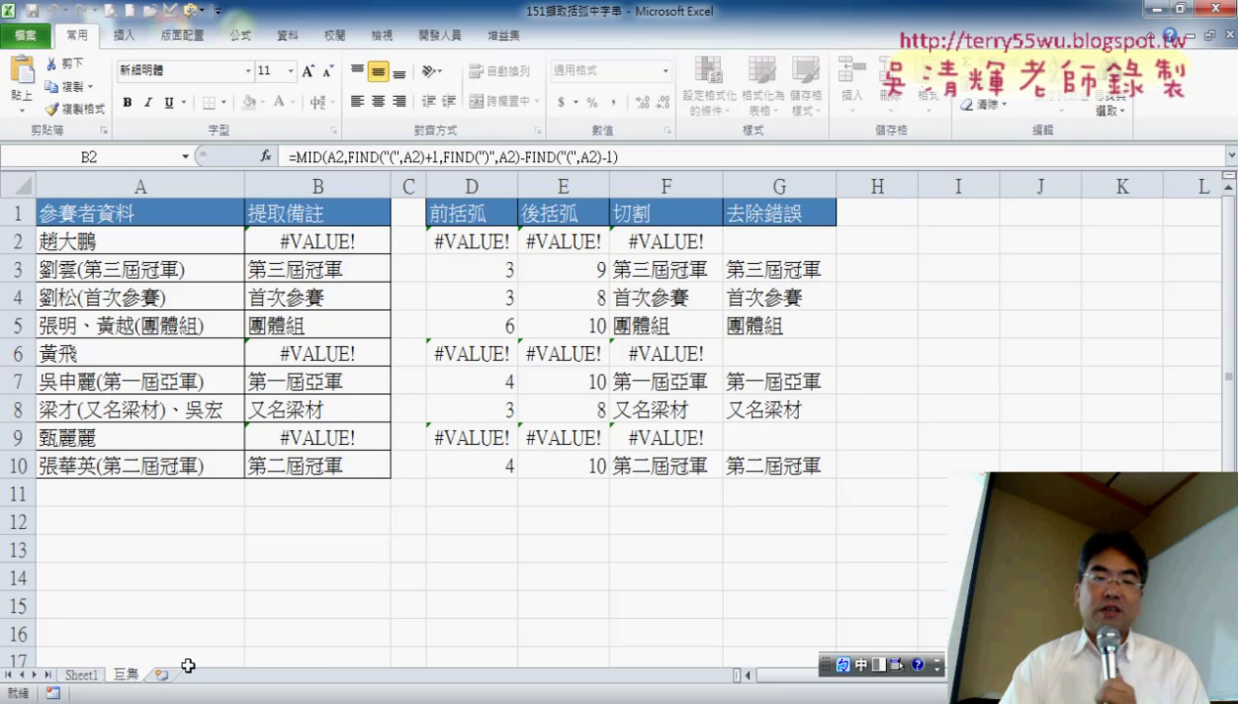
Delete helper columns D through G from the 巨集 sheet.
drag(471, 186, 772, 186)
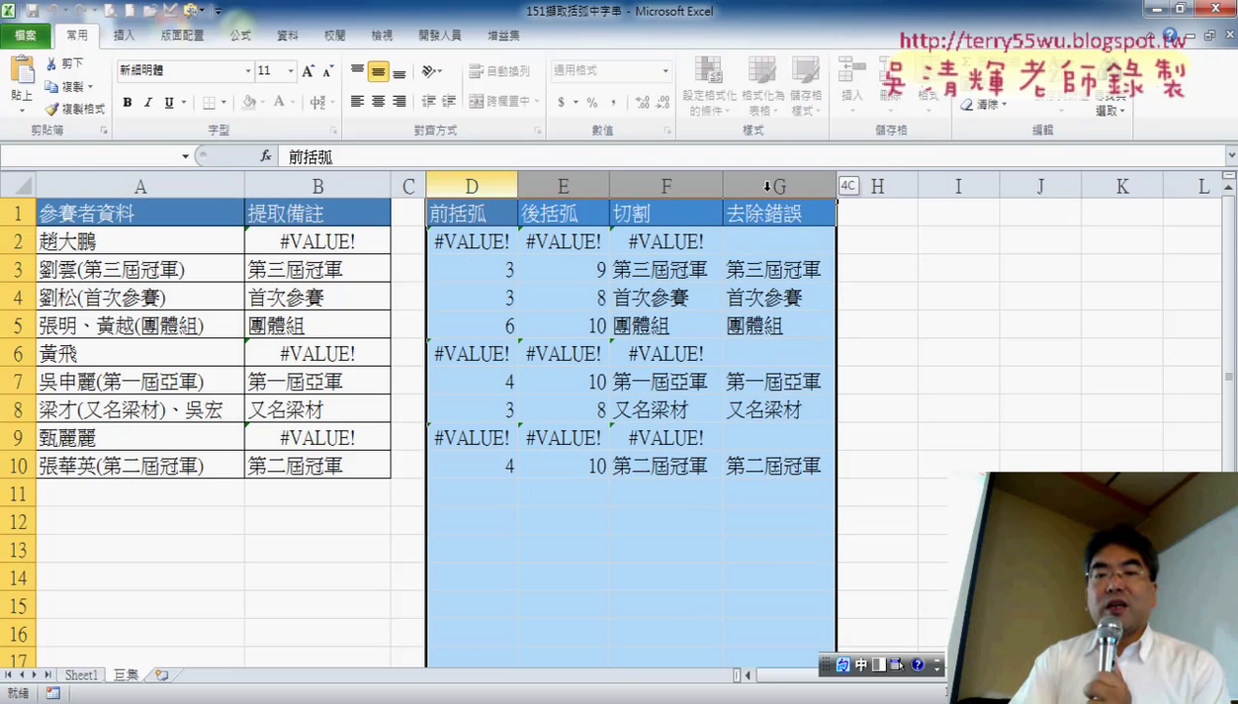
right_click(738, 284)
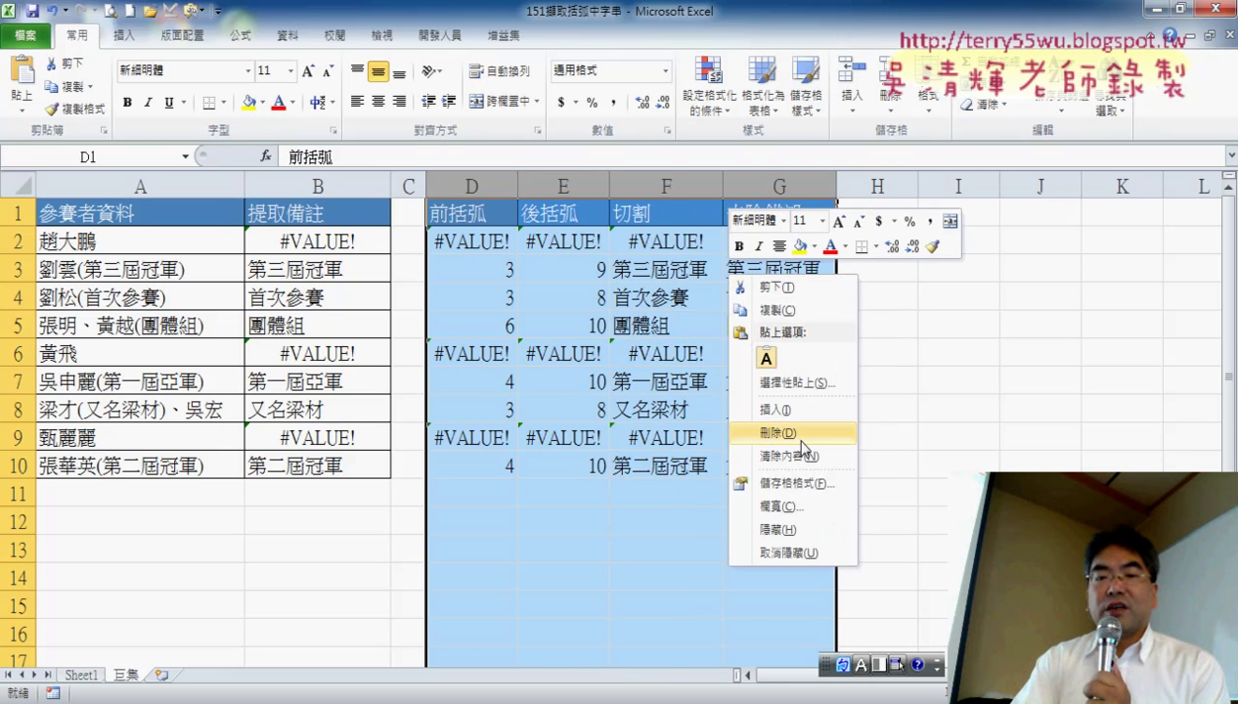
click(777, 432)
click(564, 276)
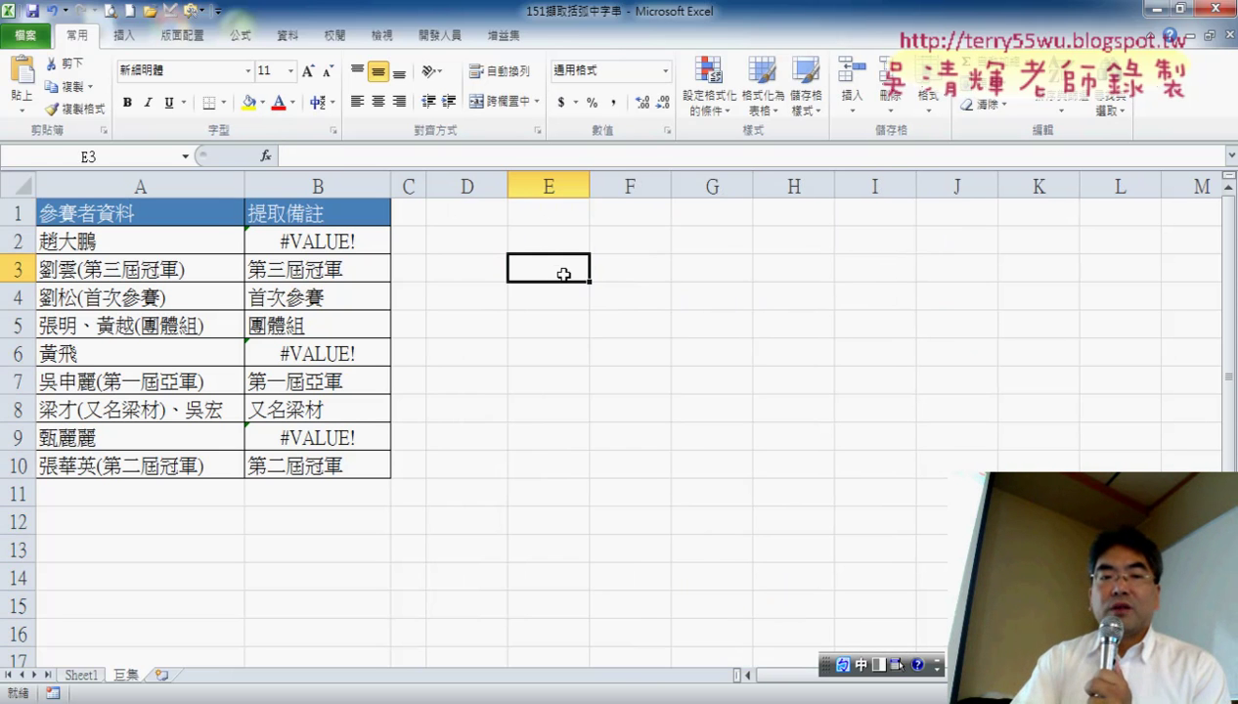
click(309, 247)
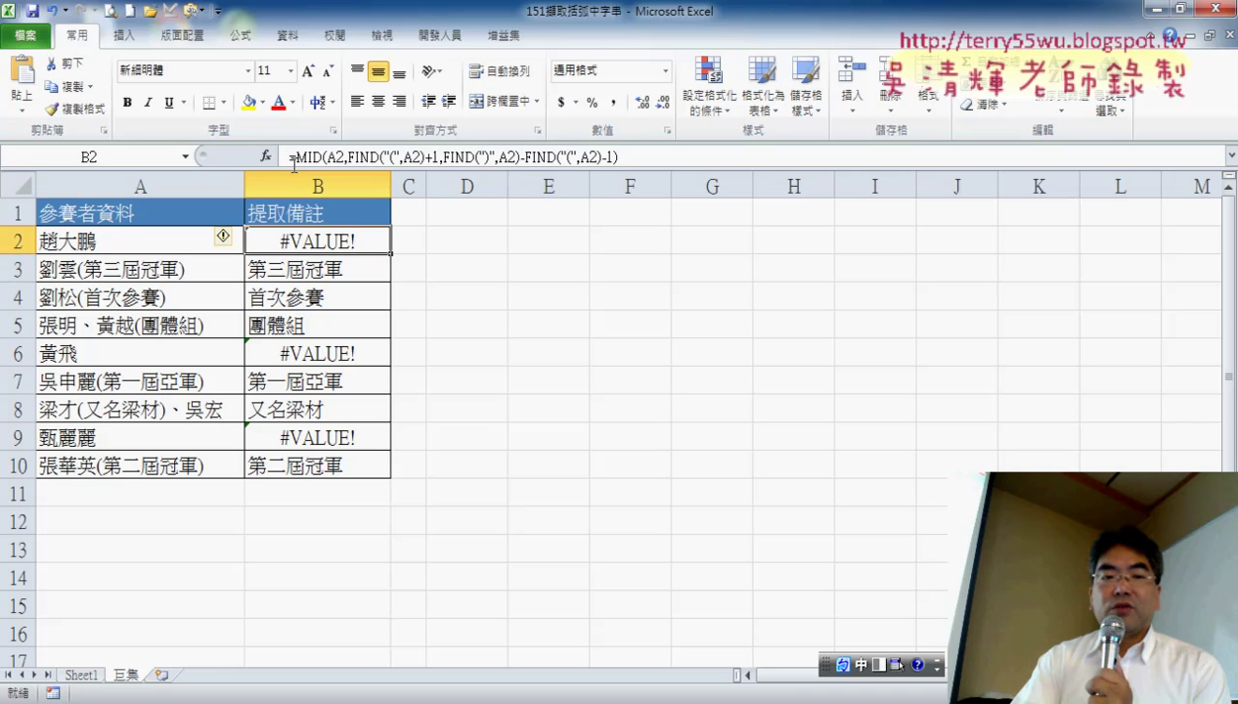
Wrap B2's MID/FIND formula in IFERROR with "" as the error value.
drag(299, 154, 618, 156)
right_click(547, 160)
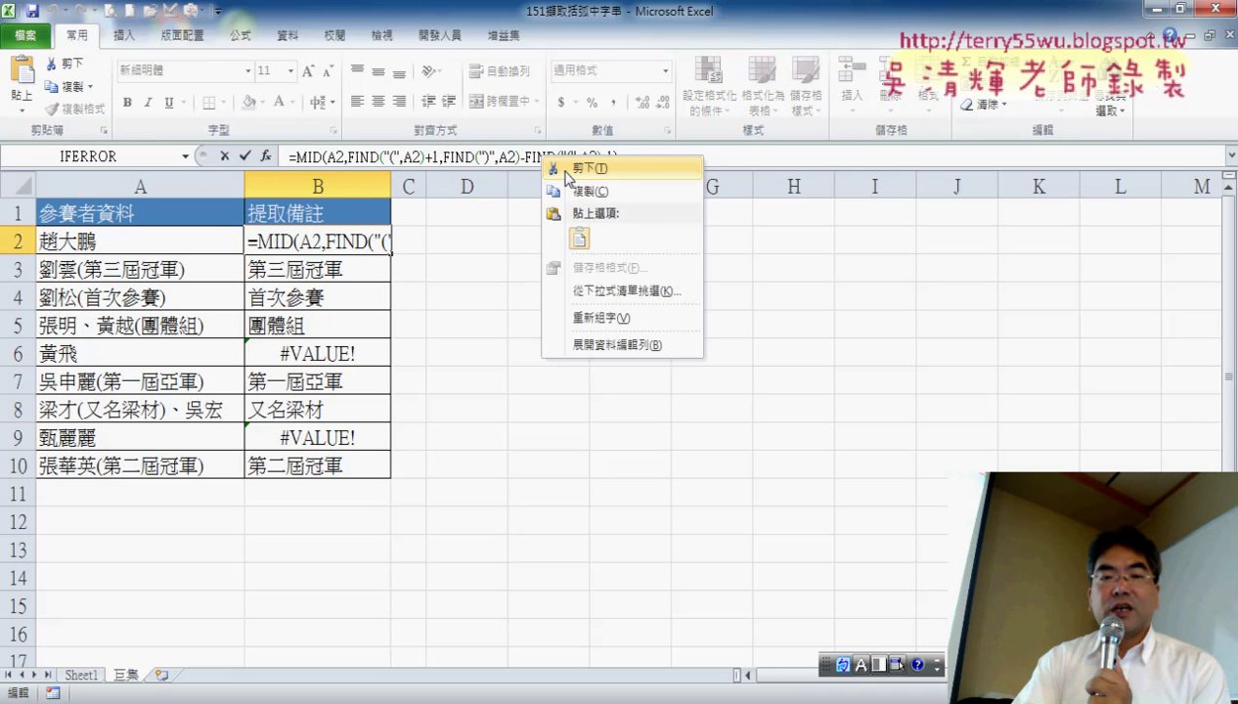
click(575, 167)
click(265, 156)
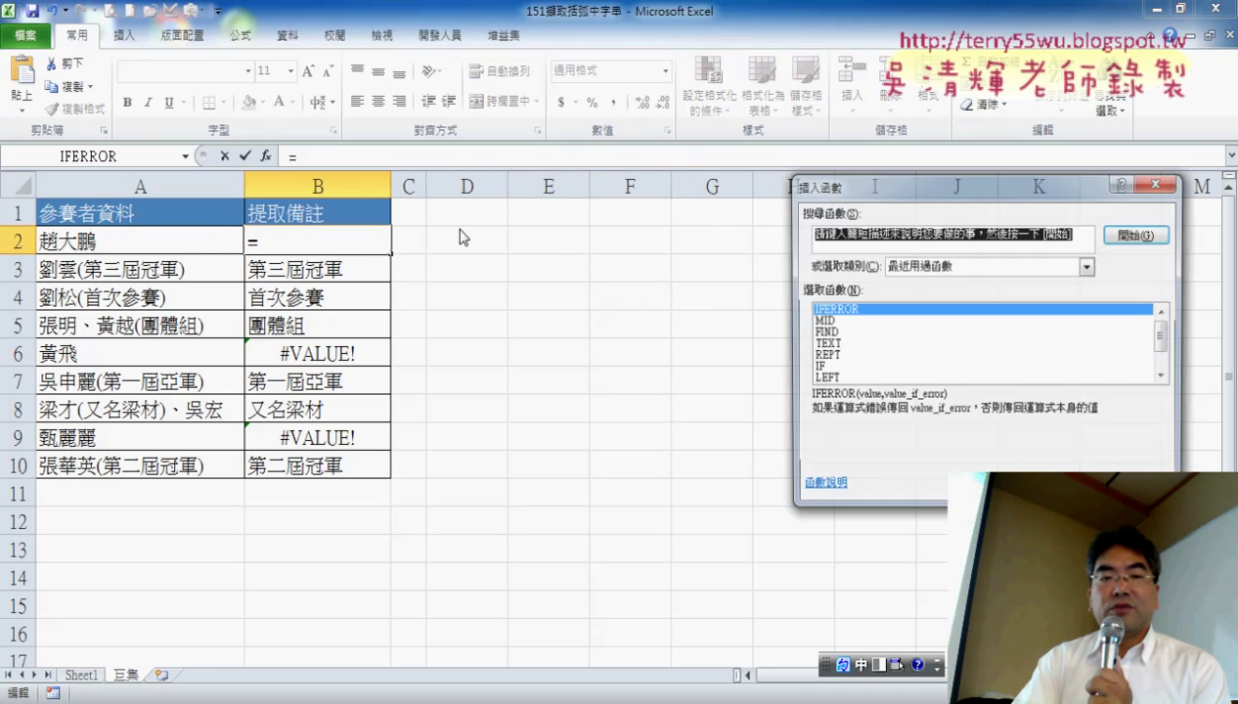
double_click(868, 309)
right_click(849, 277)
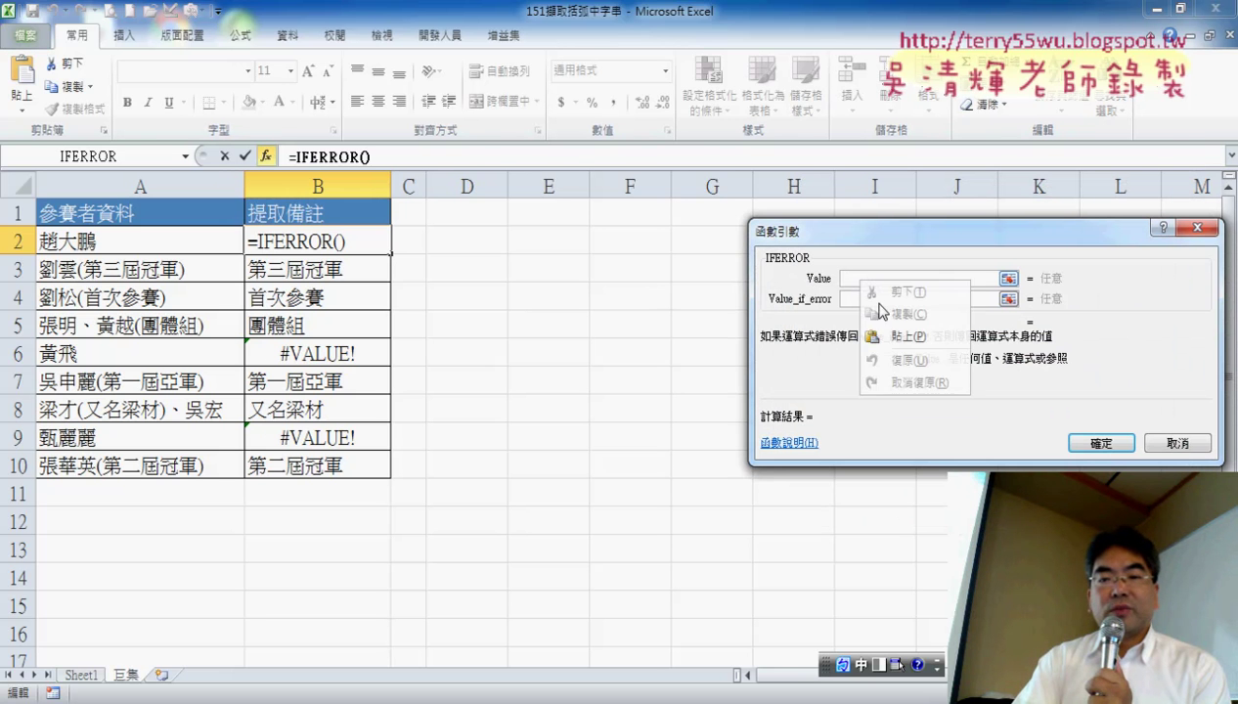
click(897, 337)
click(889, 297)
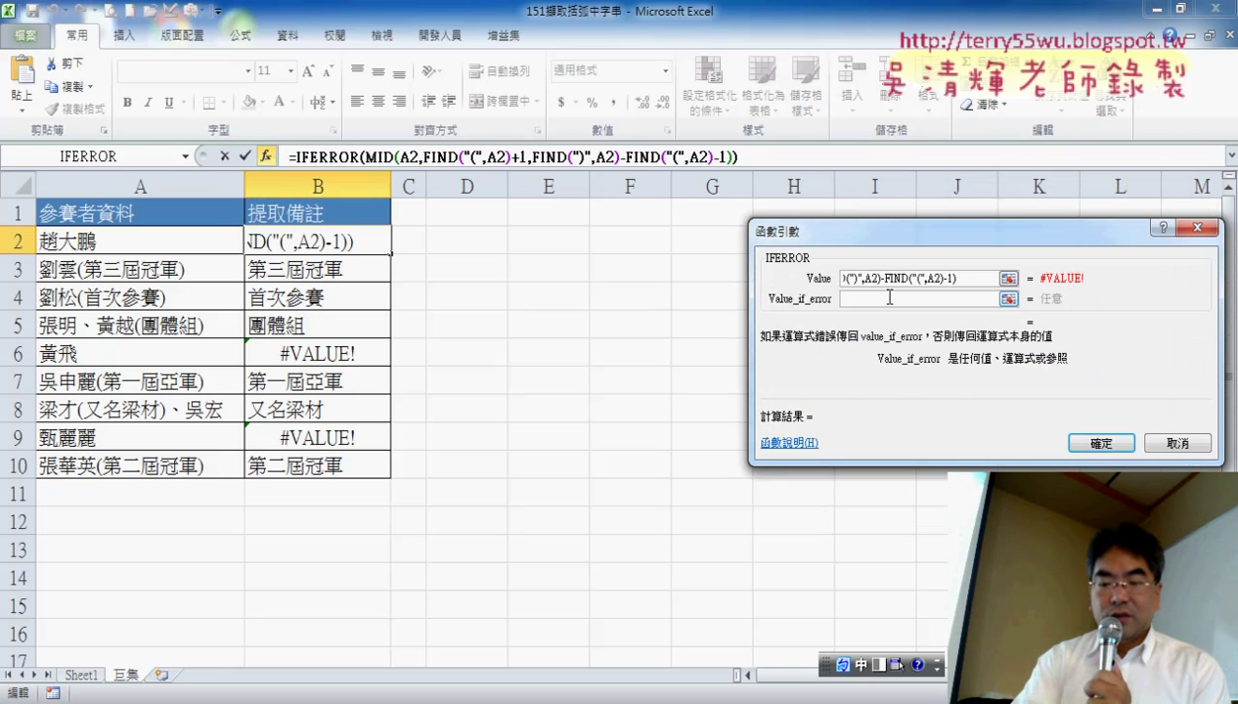
text("")
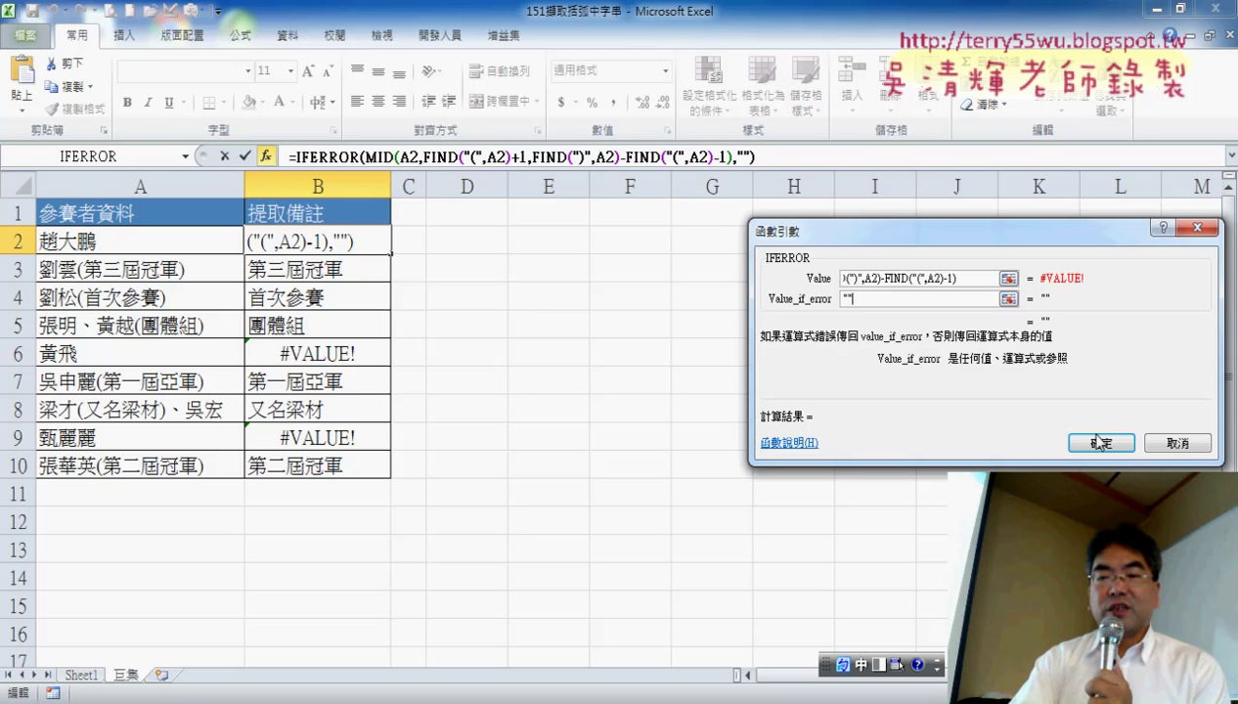
click(1099, 442)
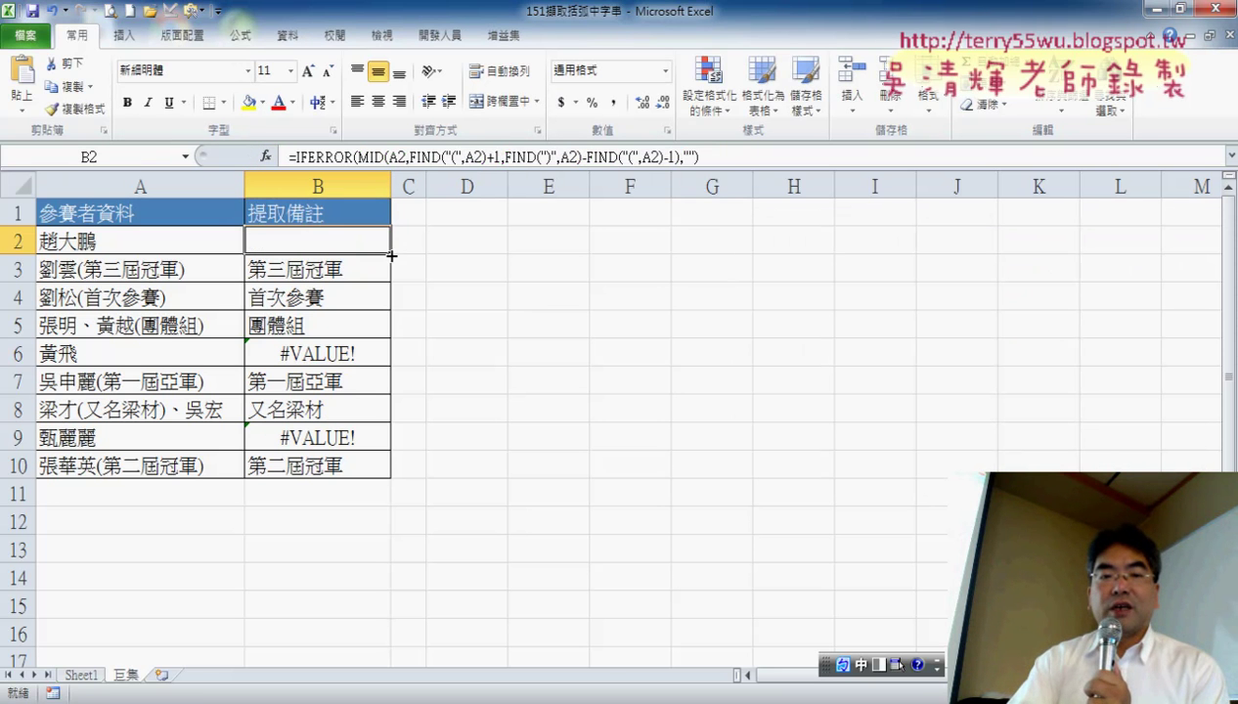
Fill the IFERROR formula from B2 down through B10.
drag(391, 255, 395, 474)
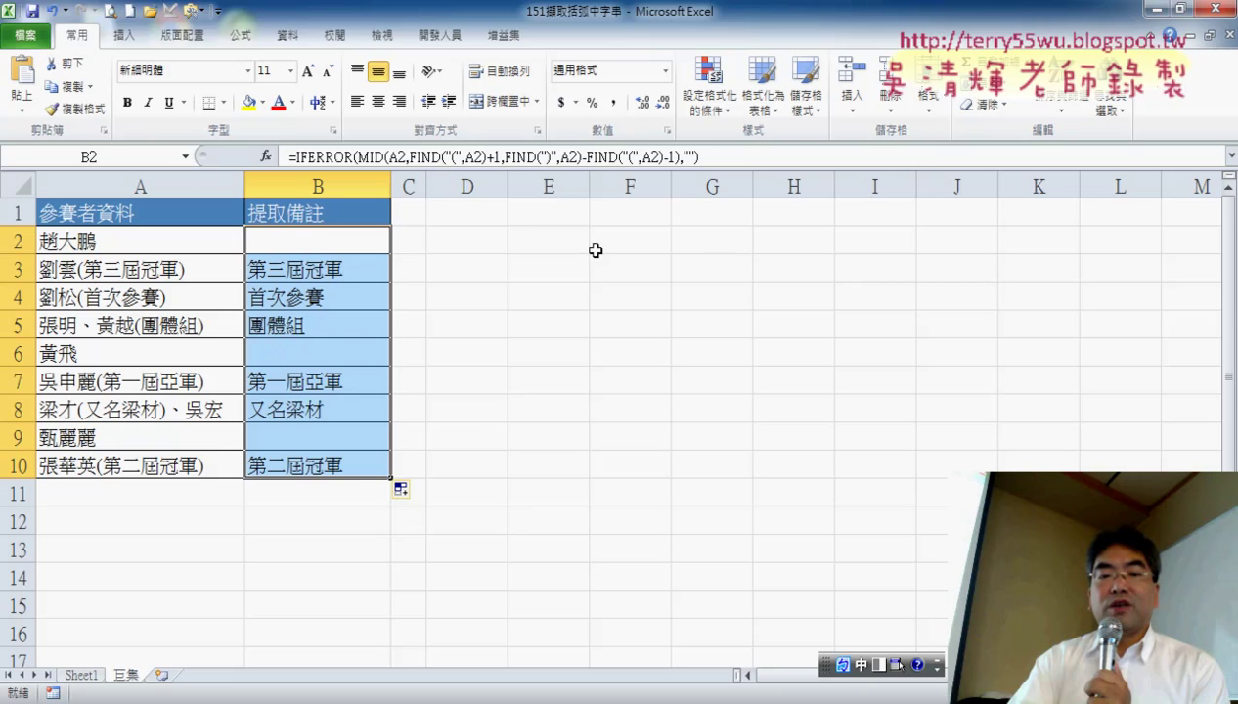
click(545, 241)
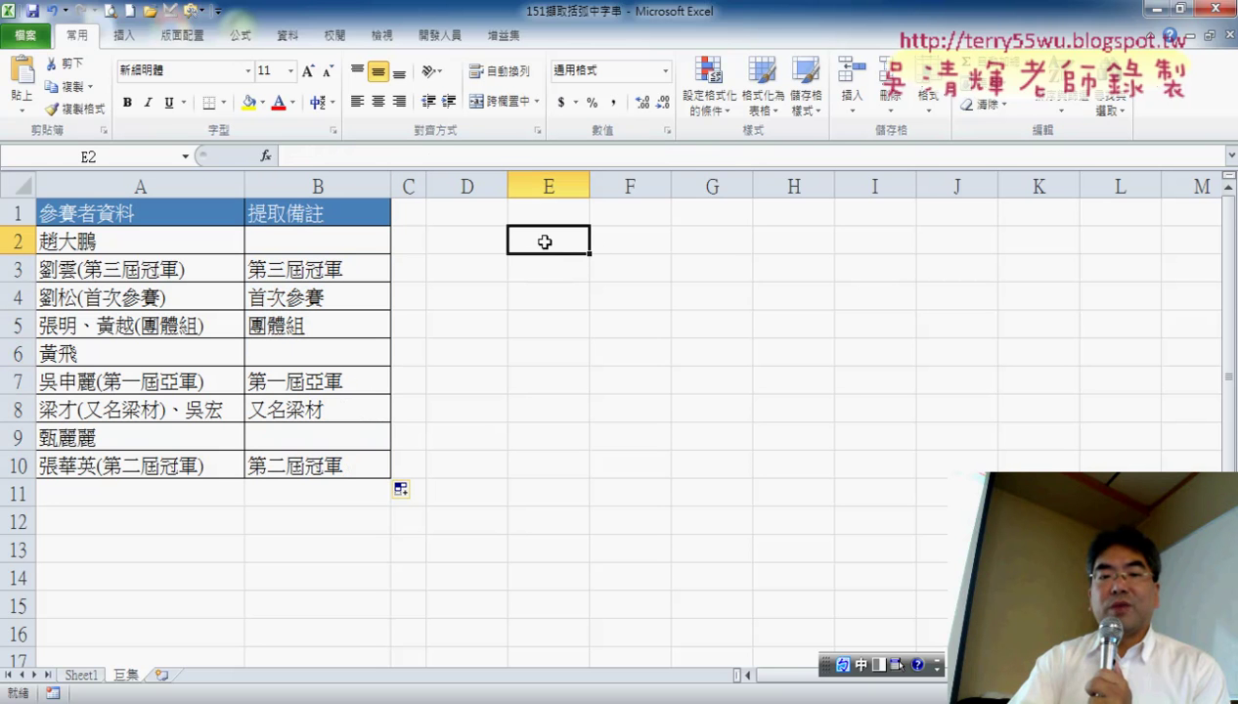
click(333, 244)
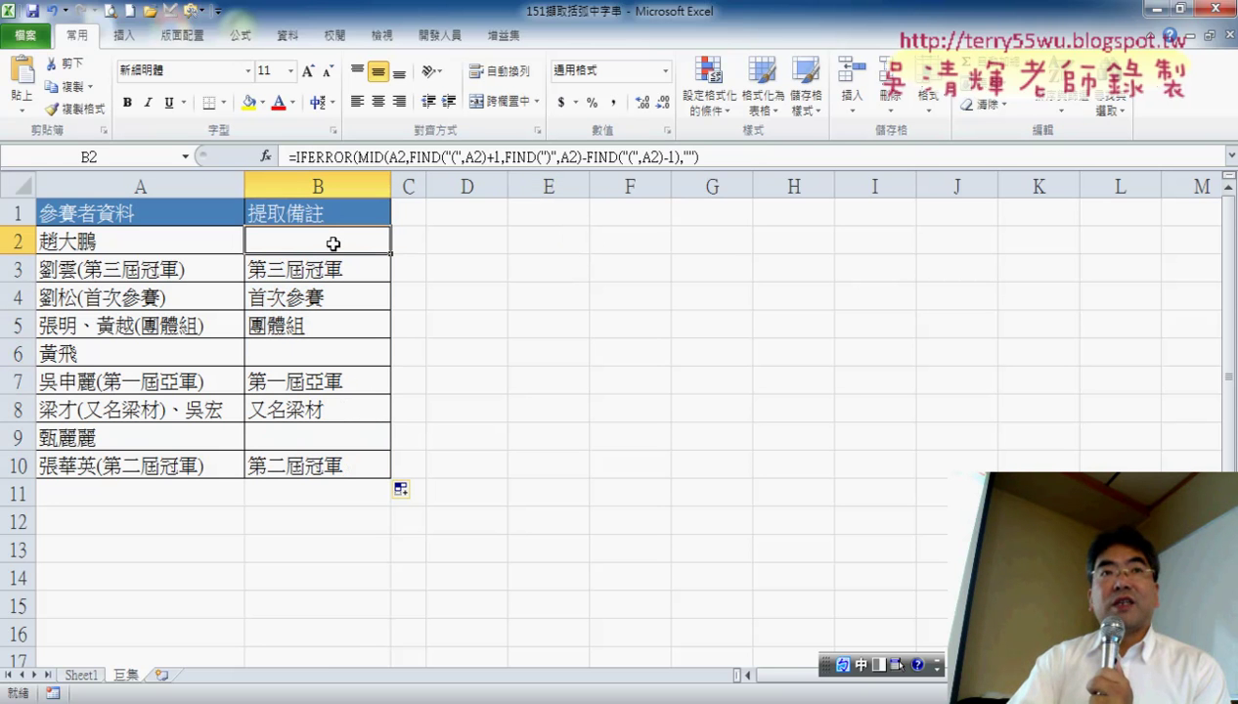
click(321, 158)
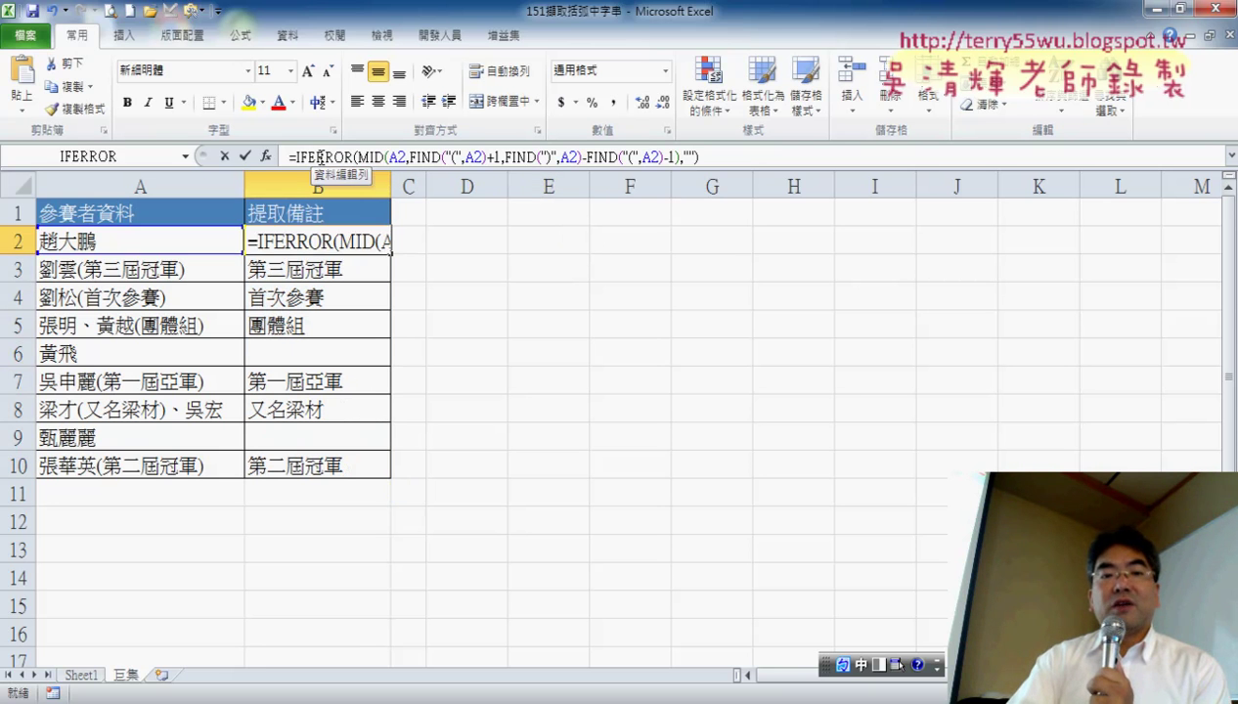
click(246, 159)
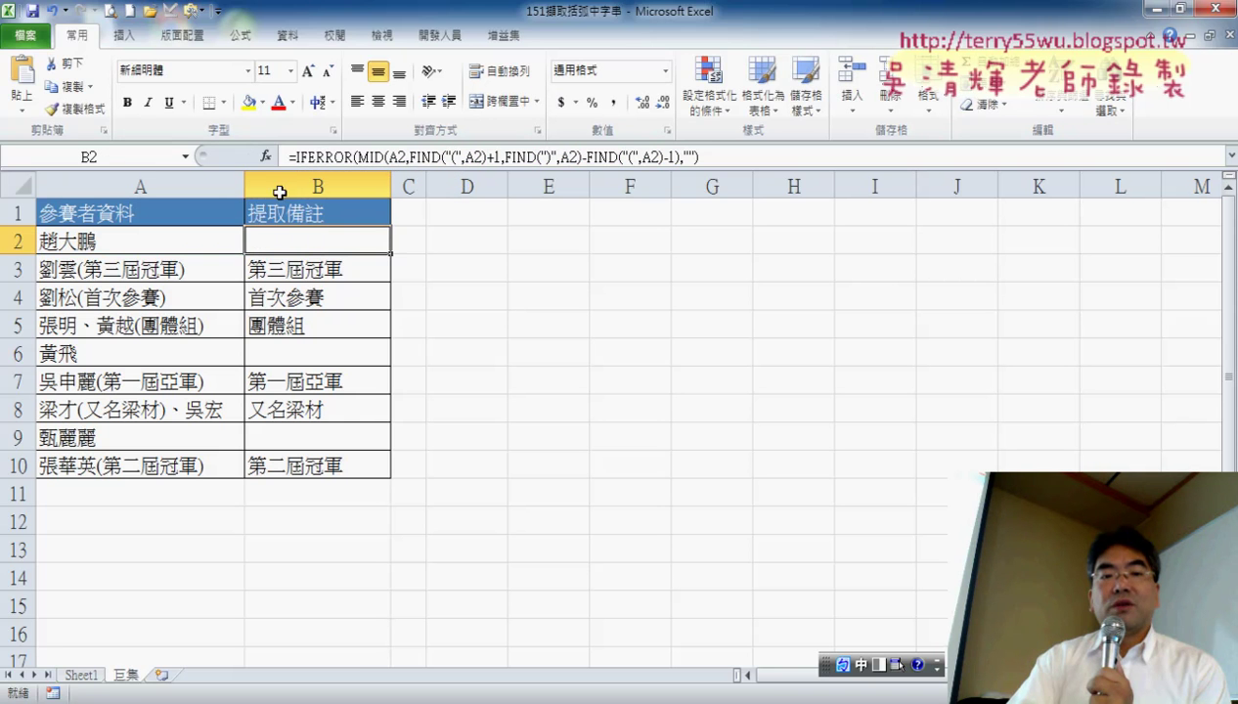
double_click(390, 254)
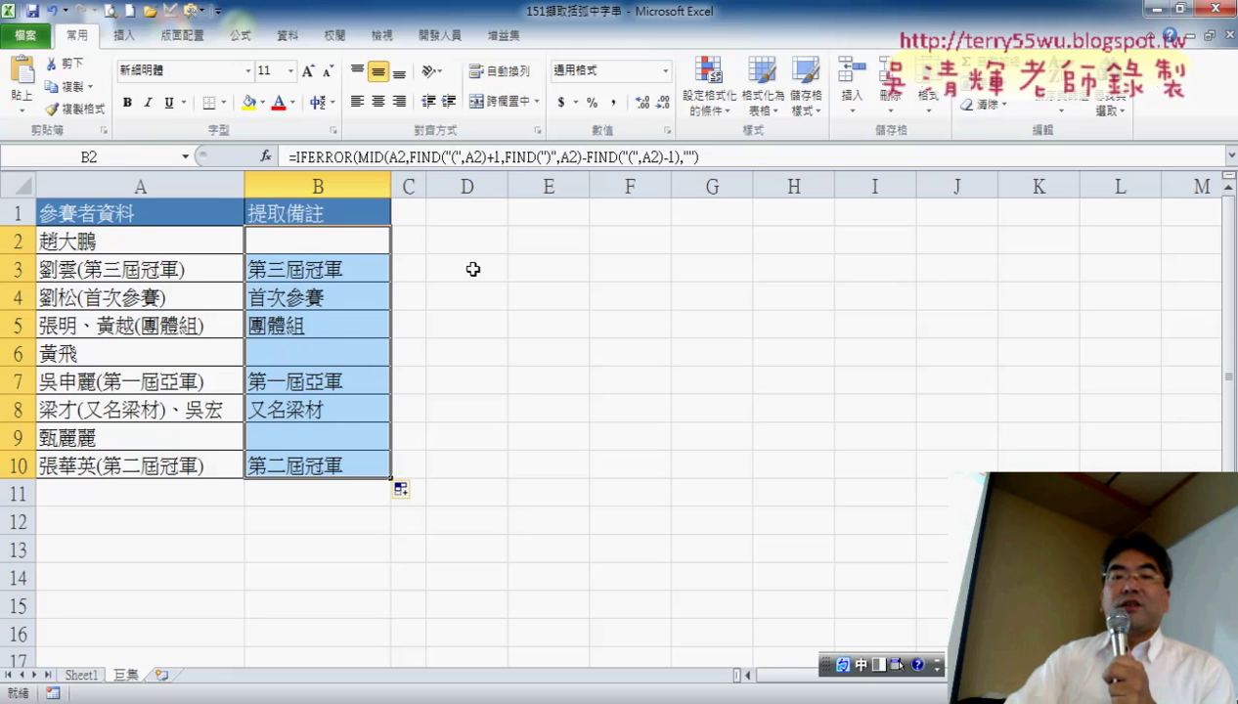
Select B2:B10 and delete its IFERROR formulas, leaving 提取備註 empty.
click(431, 242)
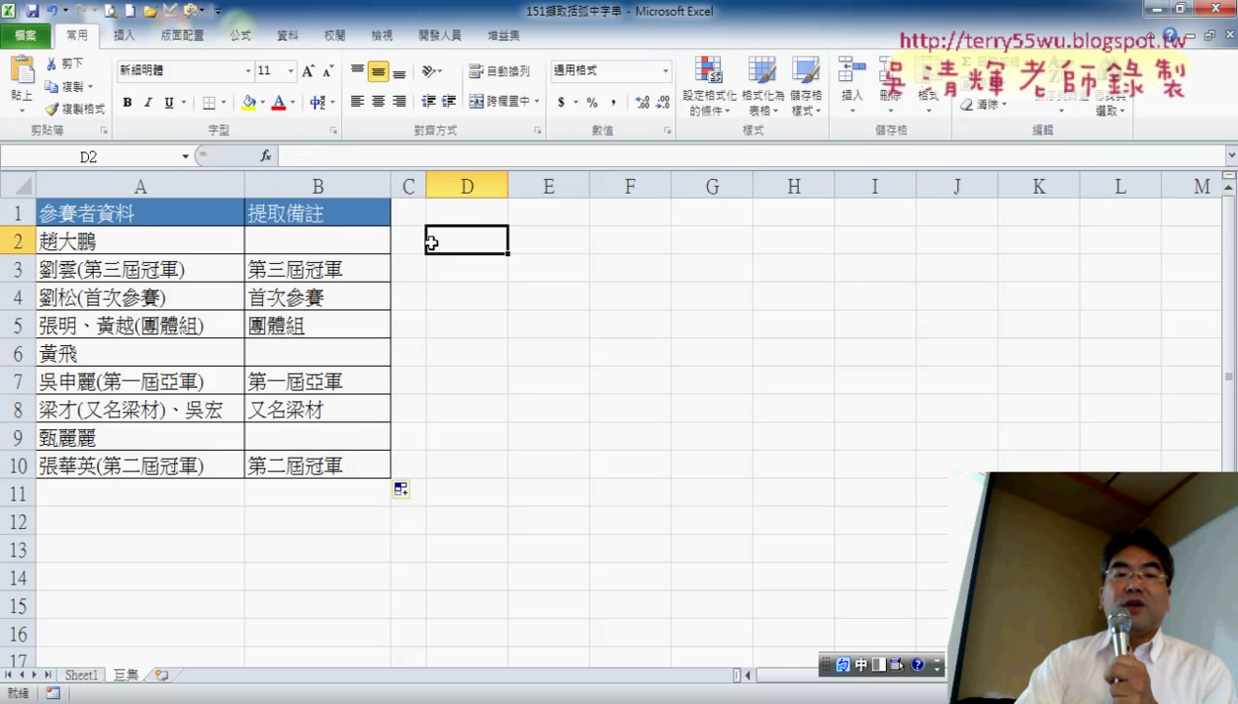
click(347, 240)
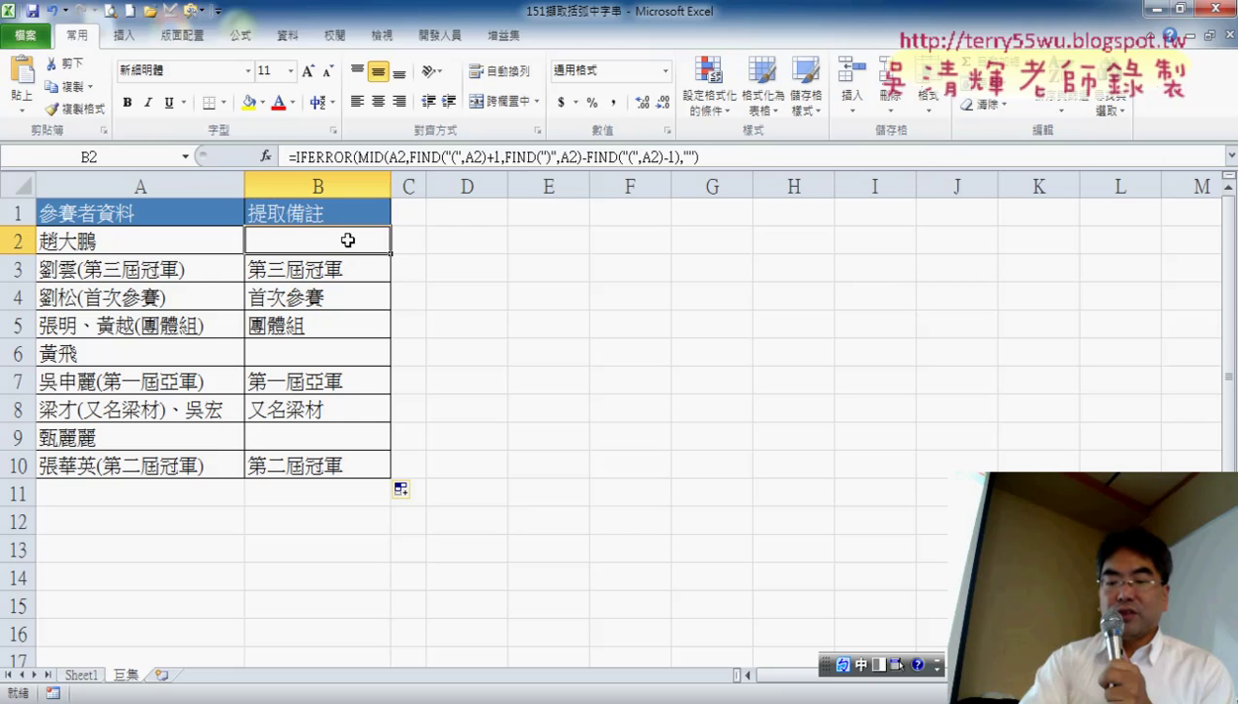
key(Left)
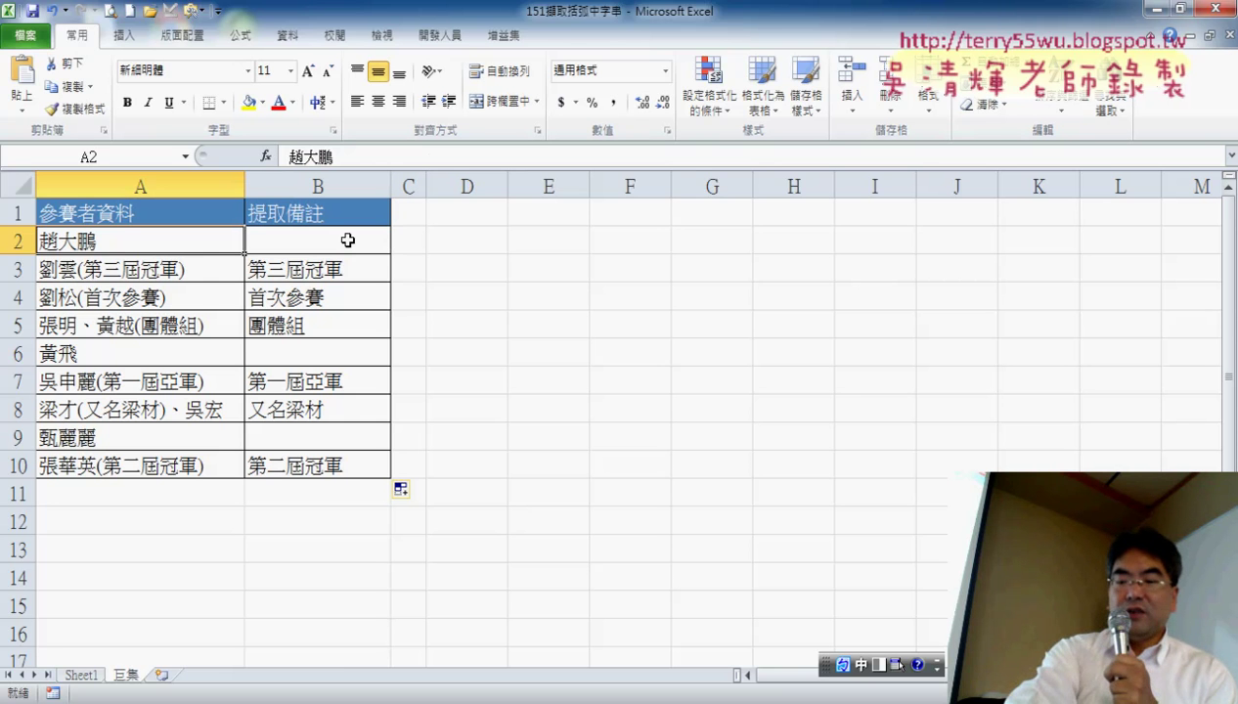
key(shift+Down)
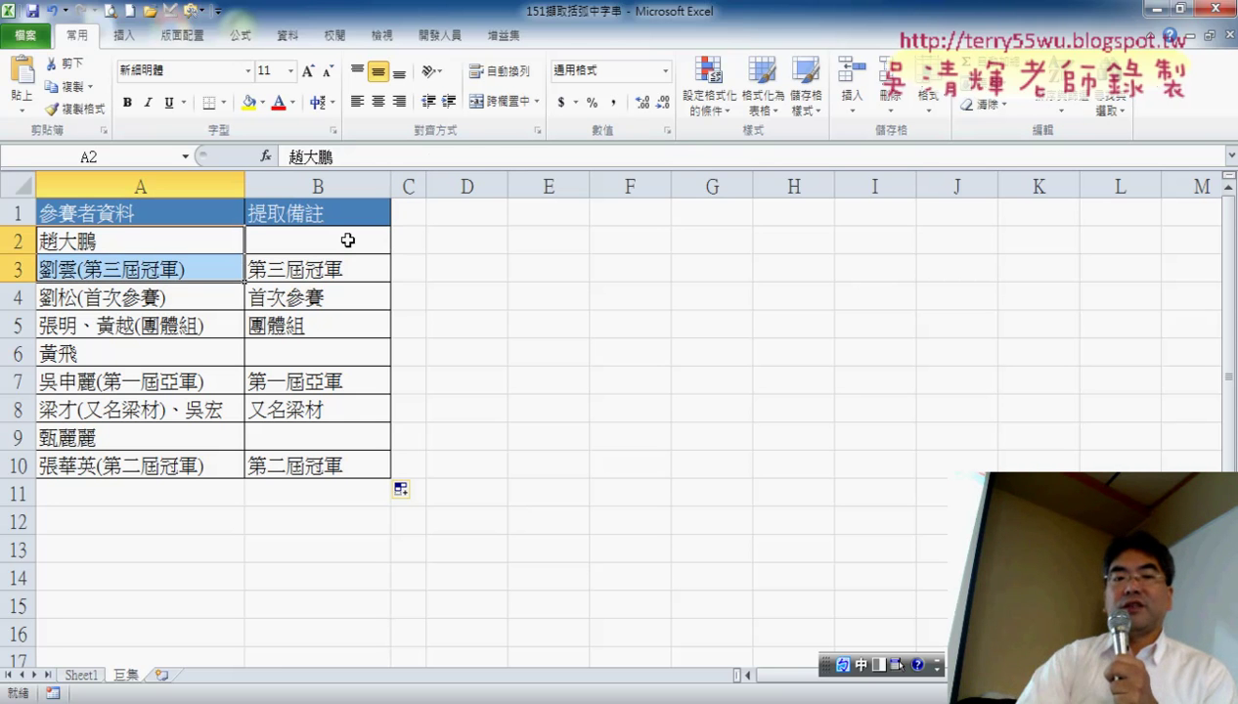
click(344, 238)
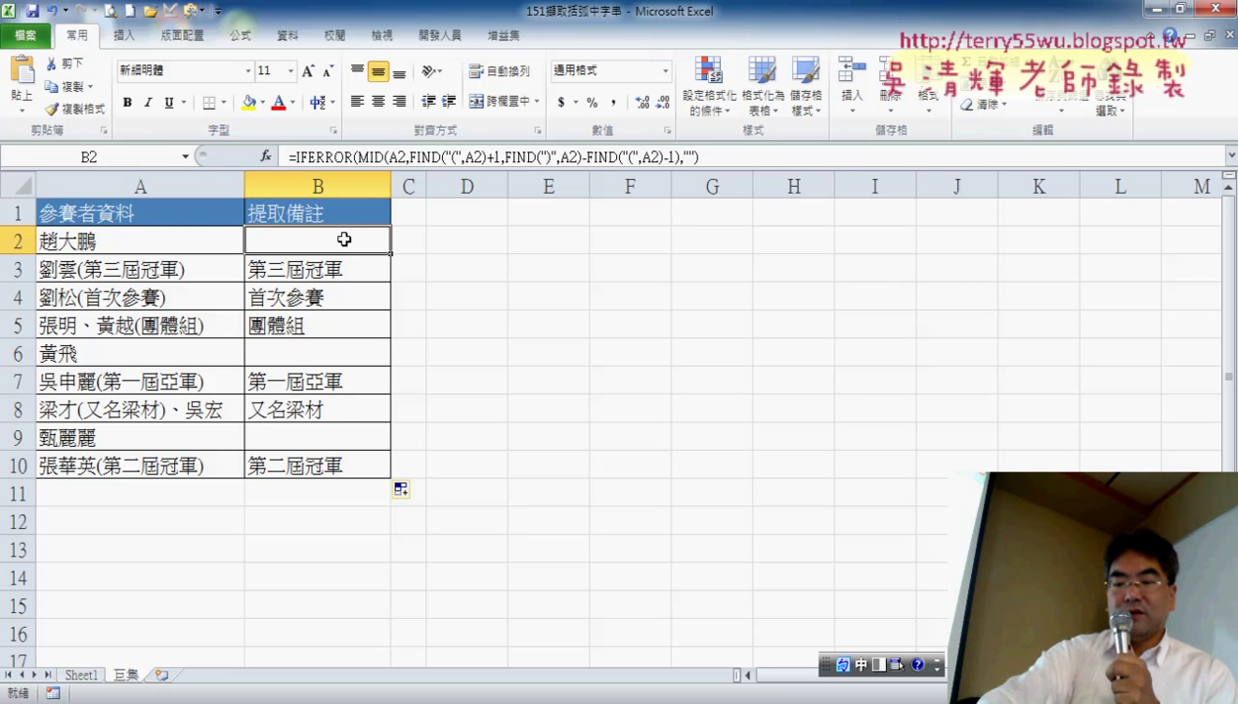
key(ctrl+shift+Down)
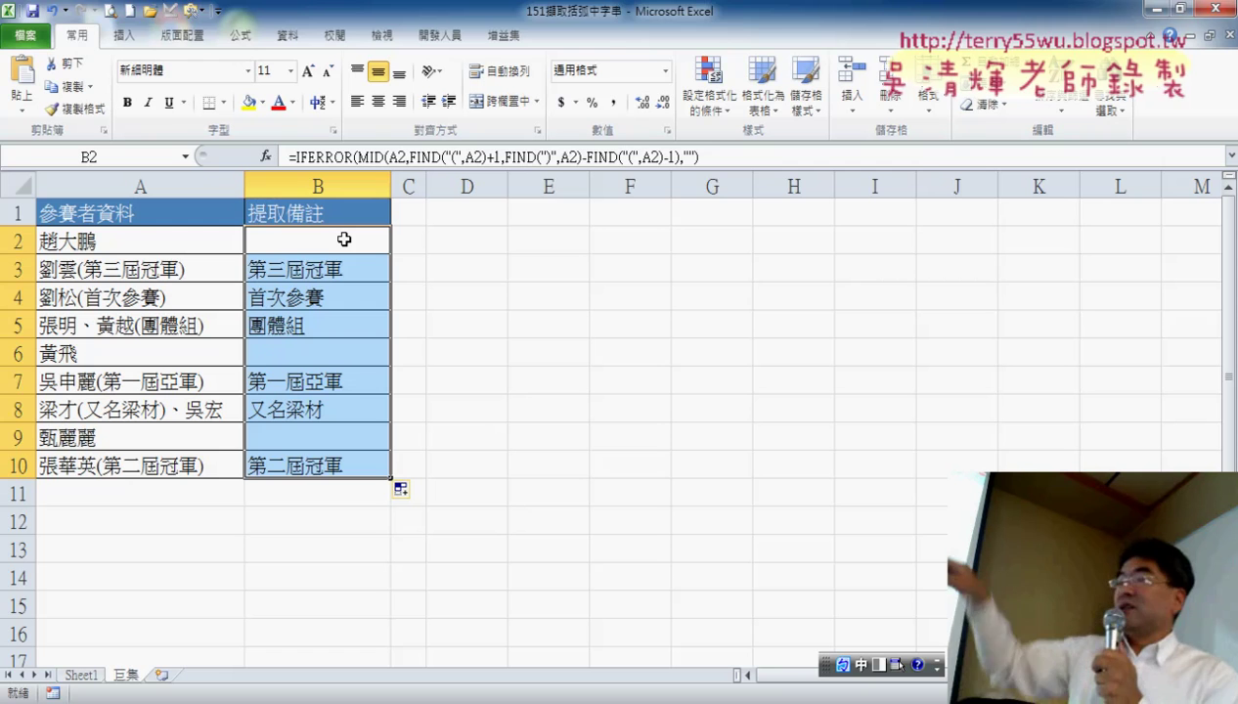
key(Delete)
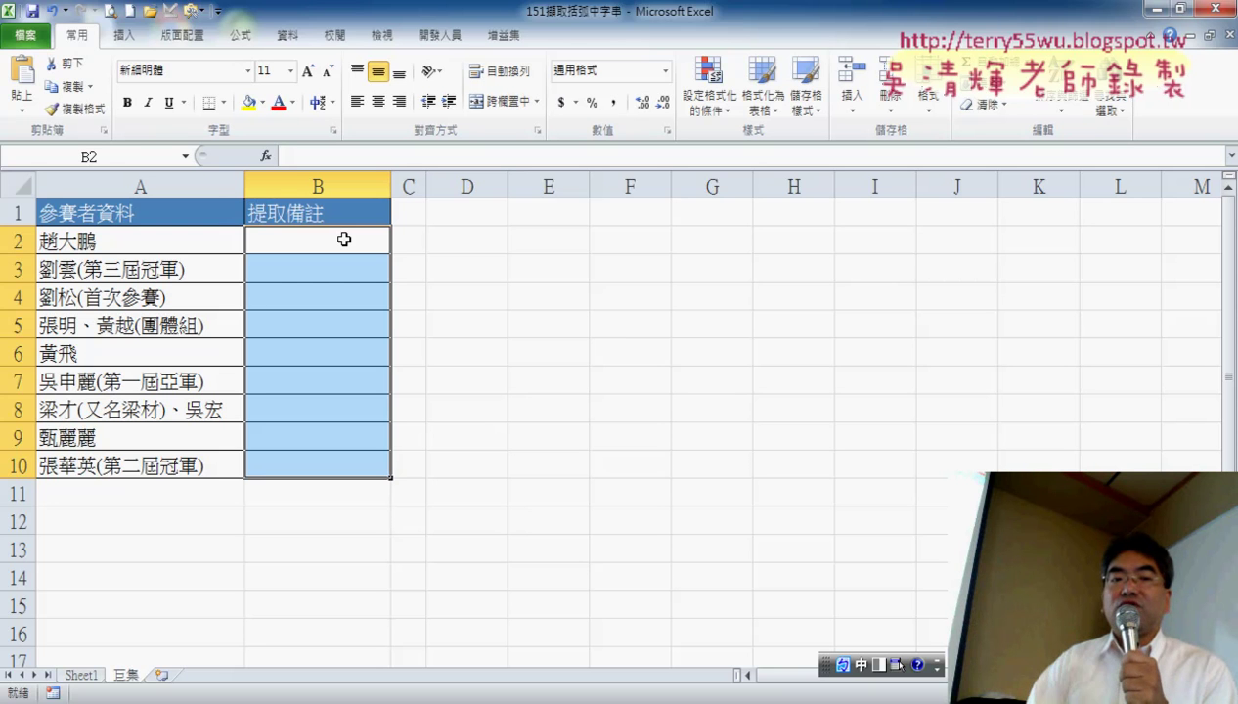
From the Developer tab, begin a Record Macro named 括弧字串_巨集 in this workbook.
click(510, 260)
click(486, 239)
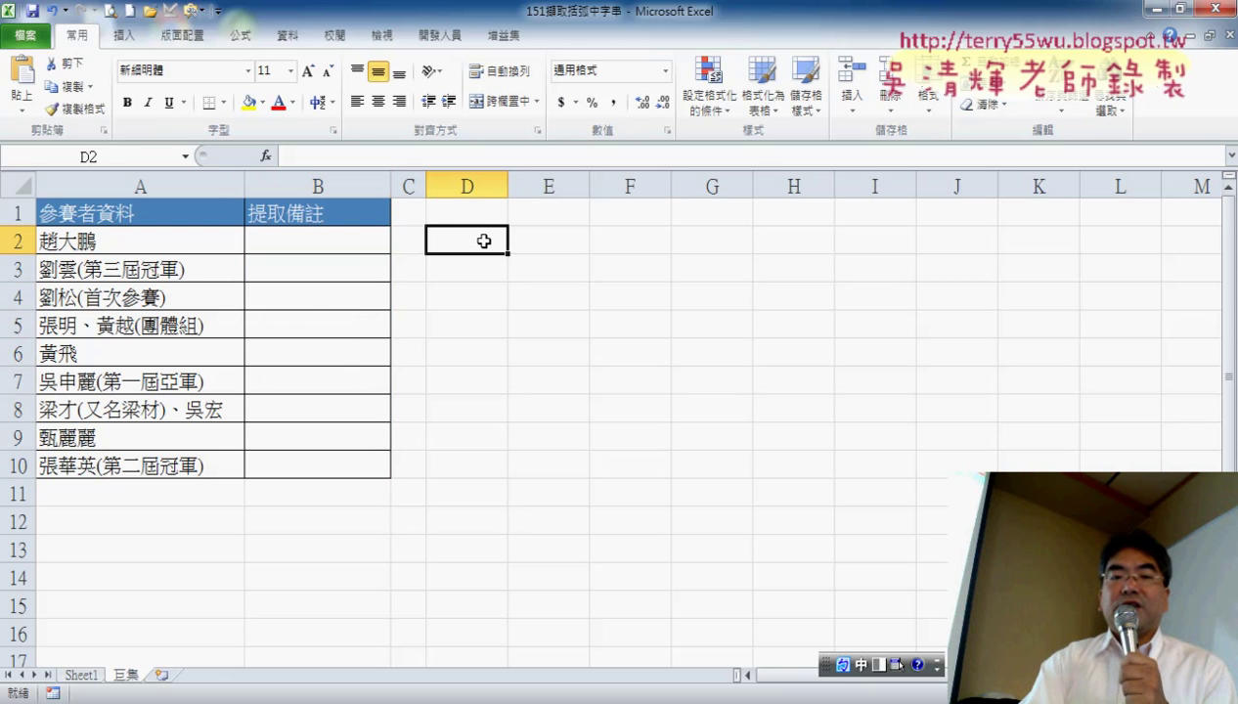
click(449, 39)
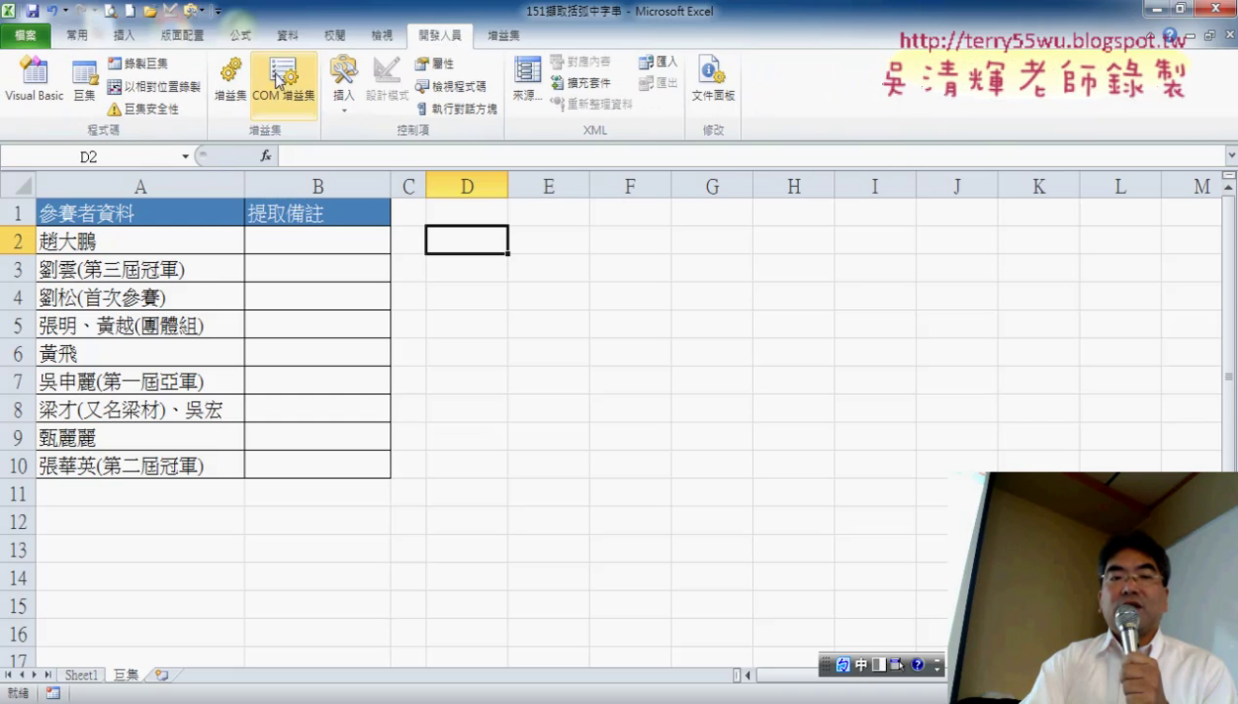
click(145, 64)
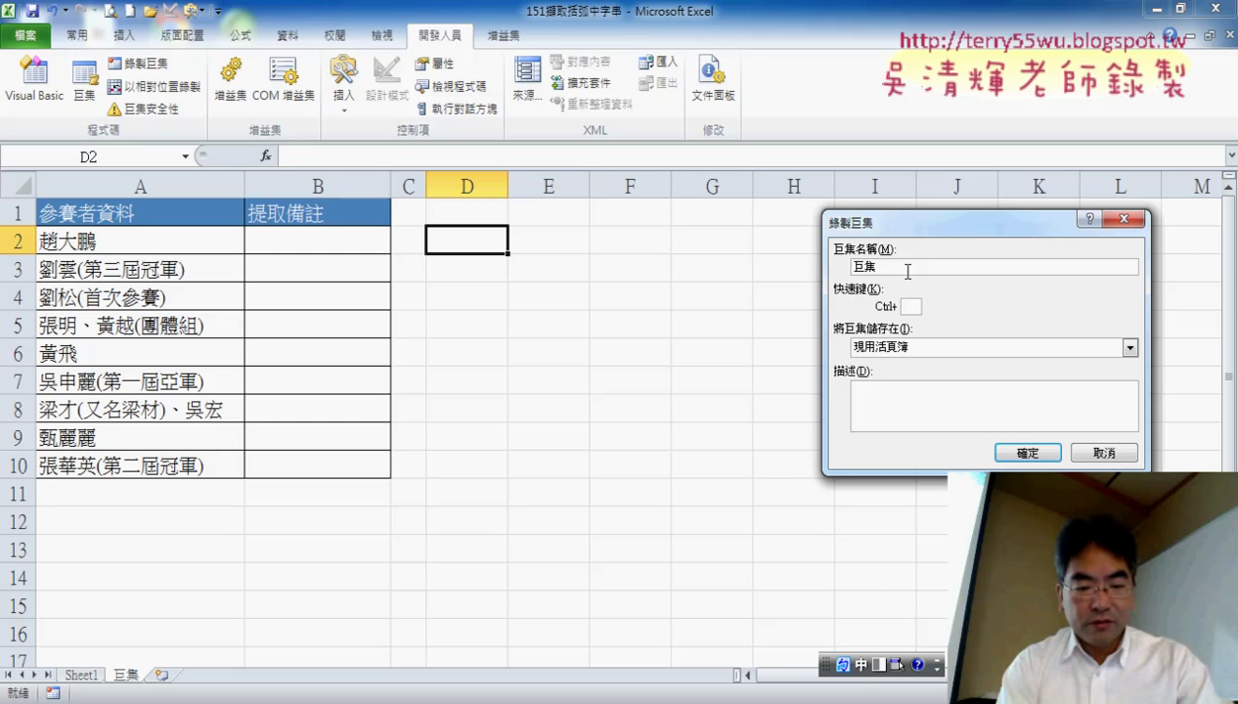
text(《)
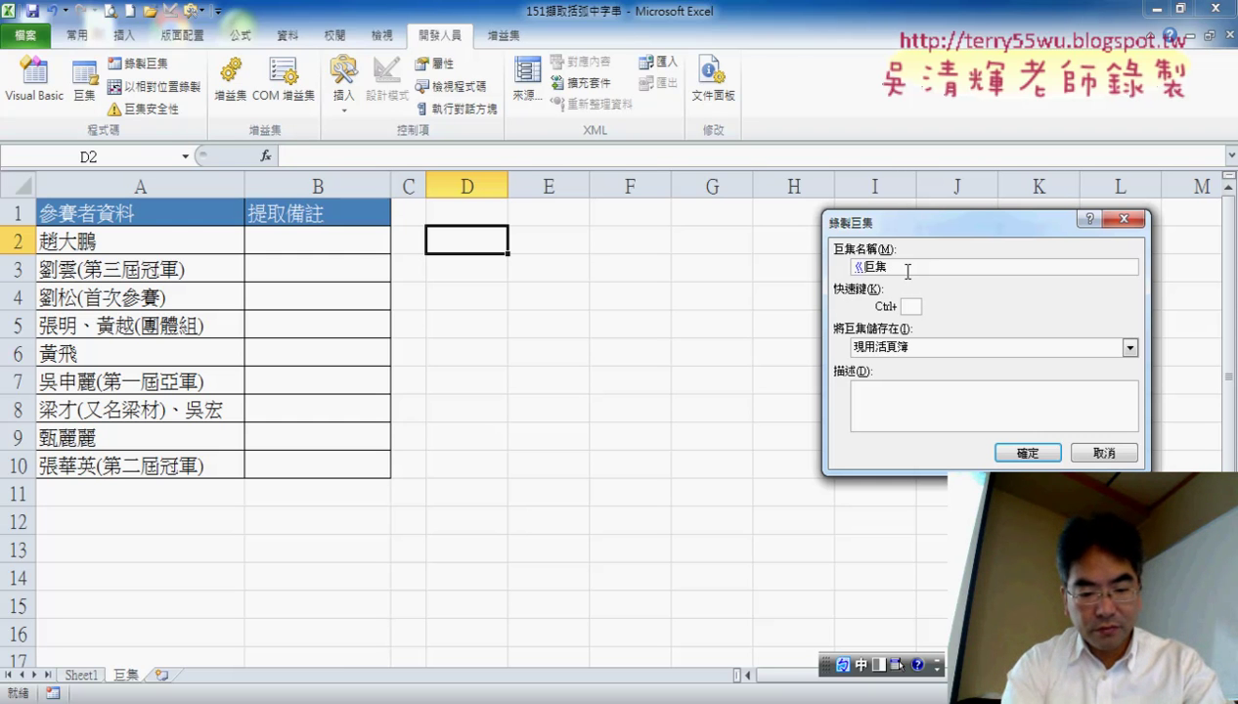
text(瓜)
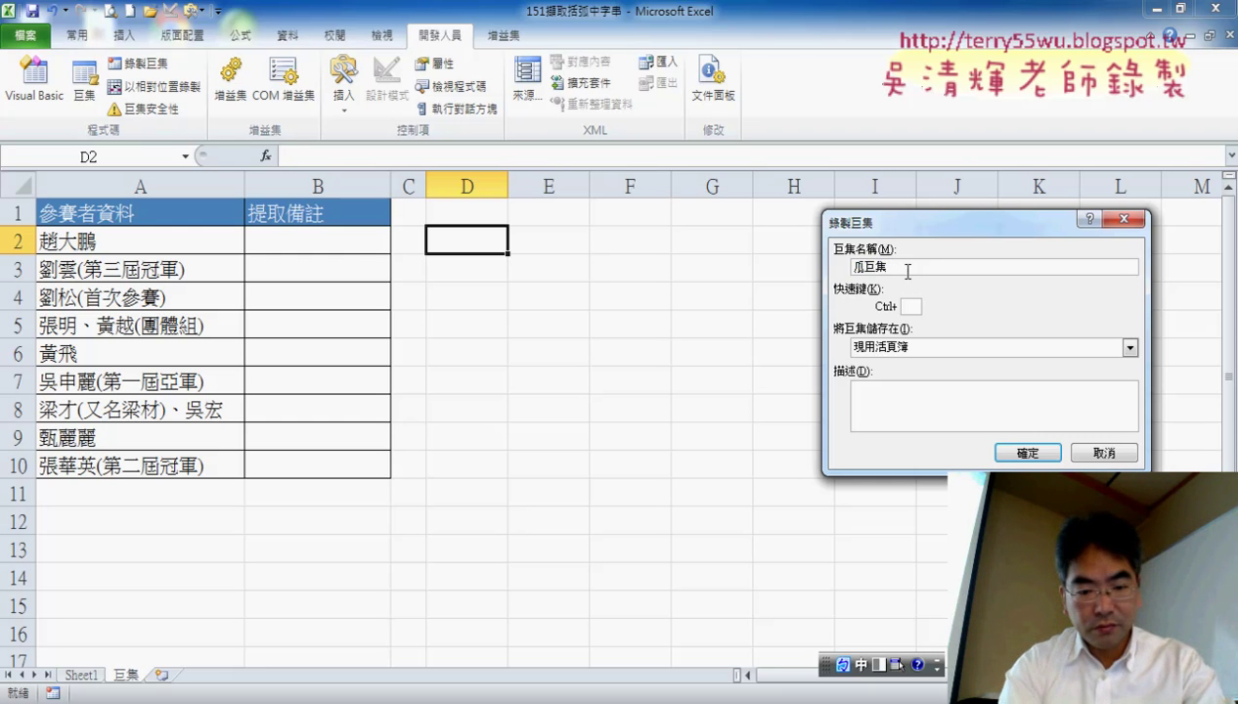
text(括弧_)
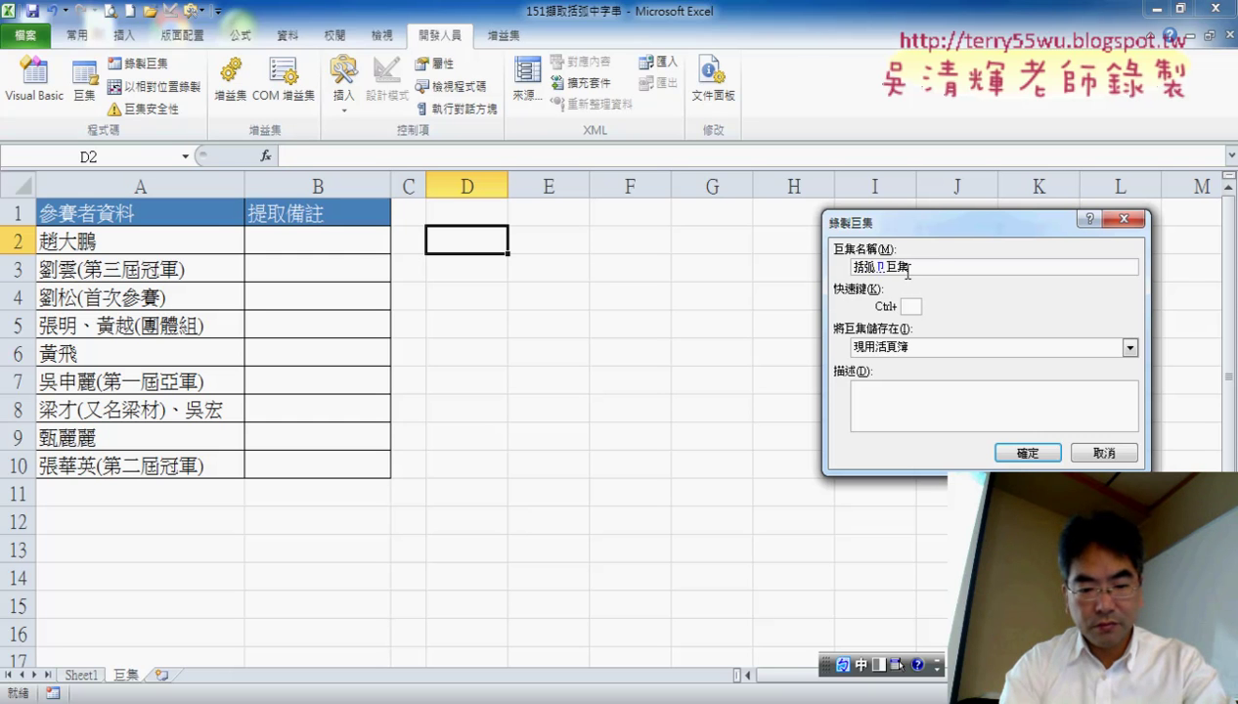
text(字串)
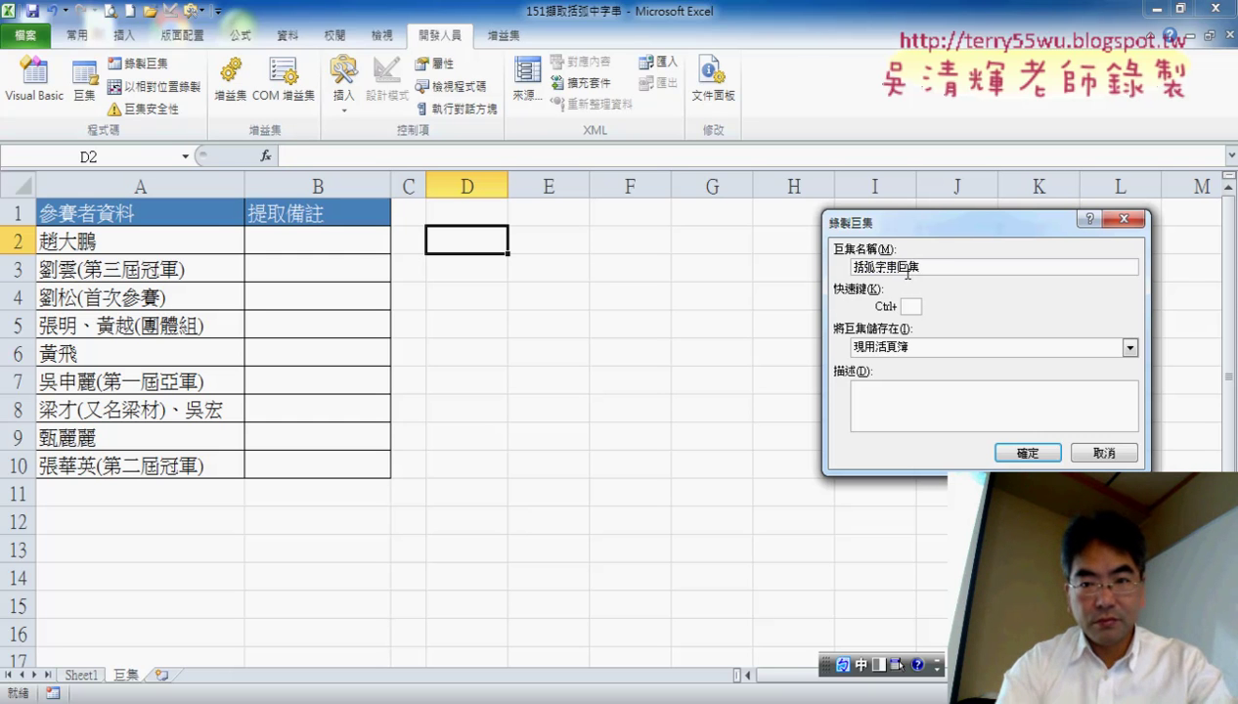
text(_)
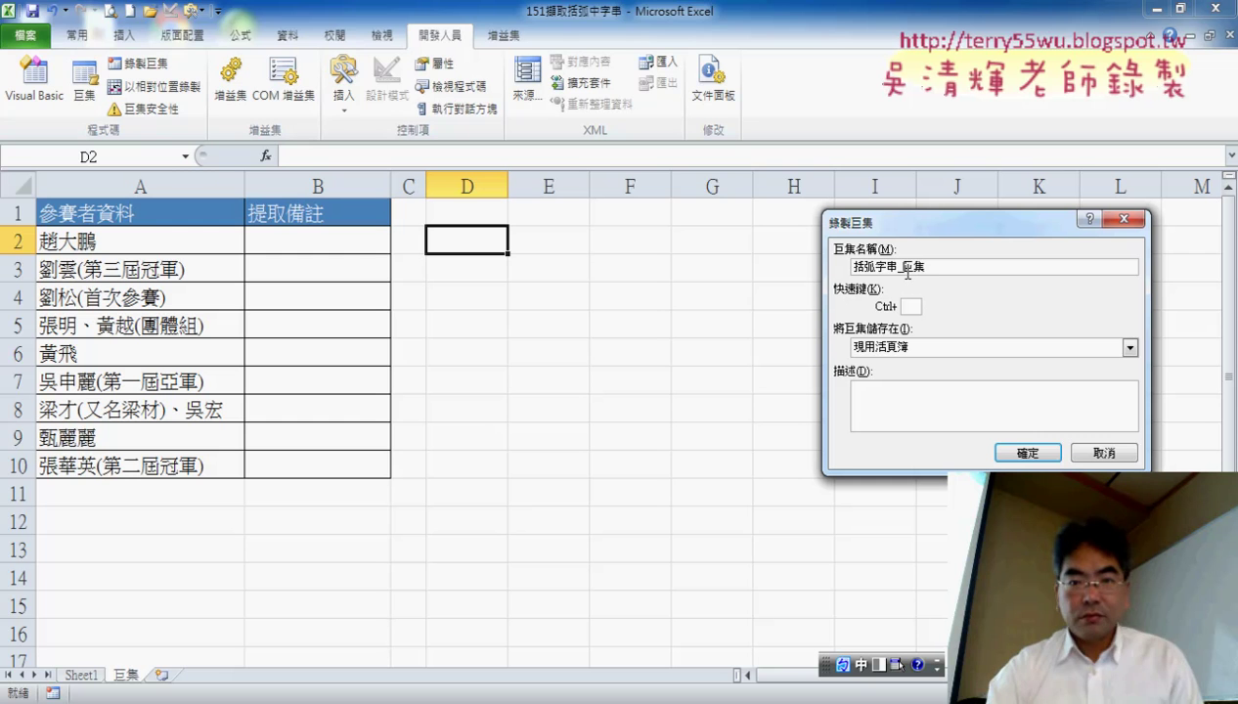
double_click(907, 268)
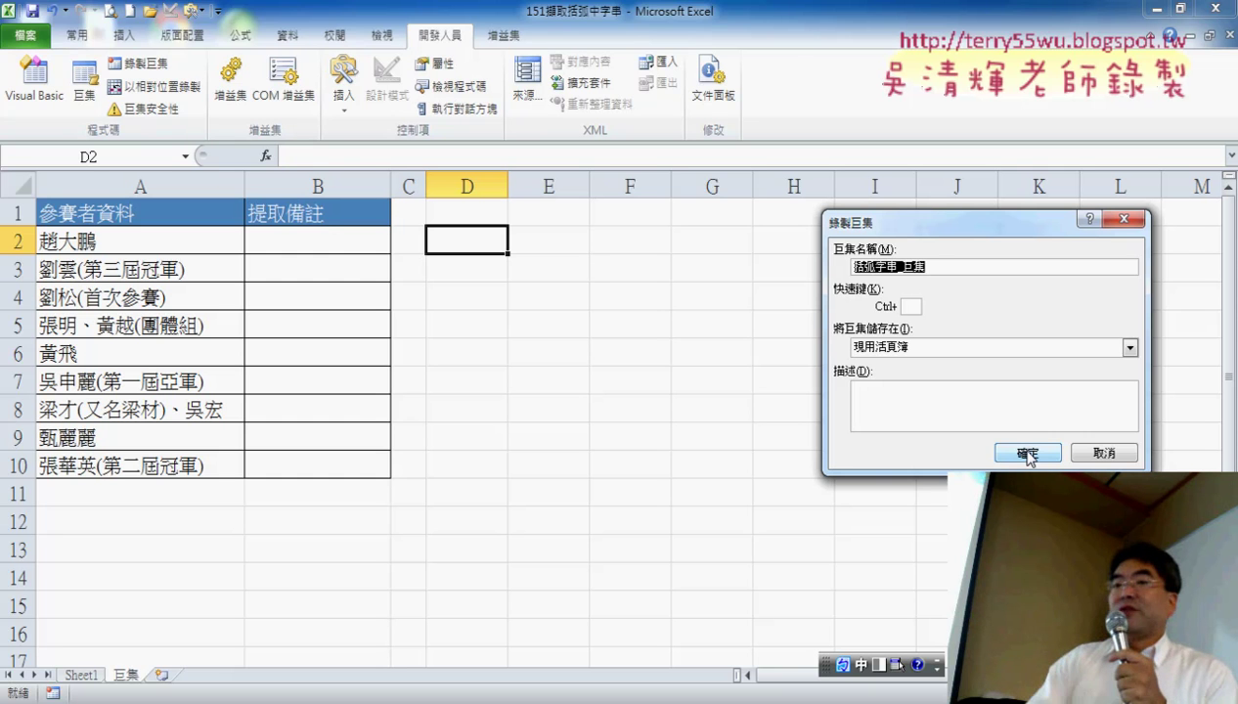
Record 括弧字串_巨集 selecting only B2, then undo to restore the notes in B2:B10.
click(1028, 455)
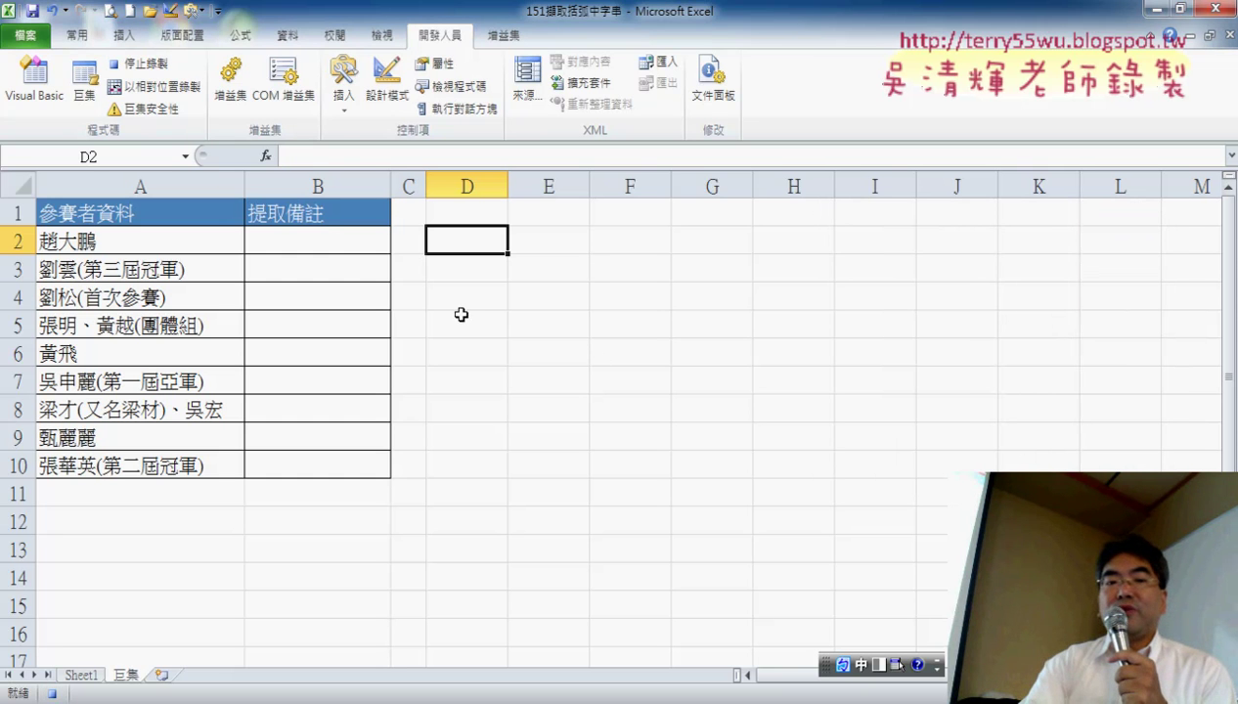
click(324, 239)
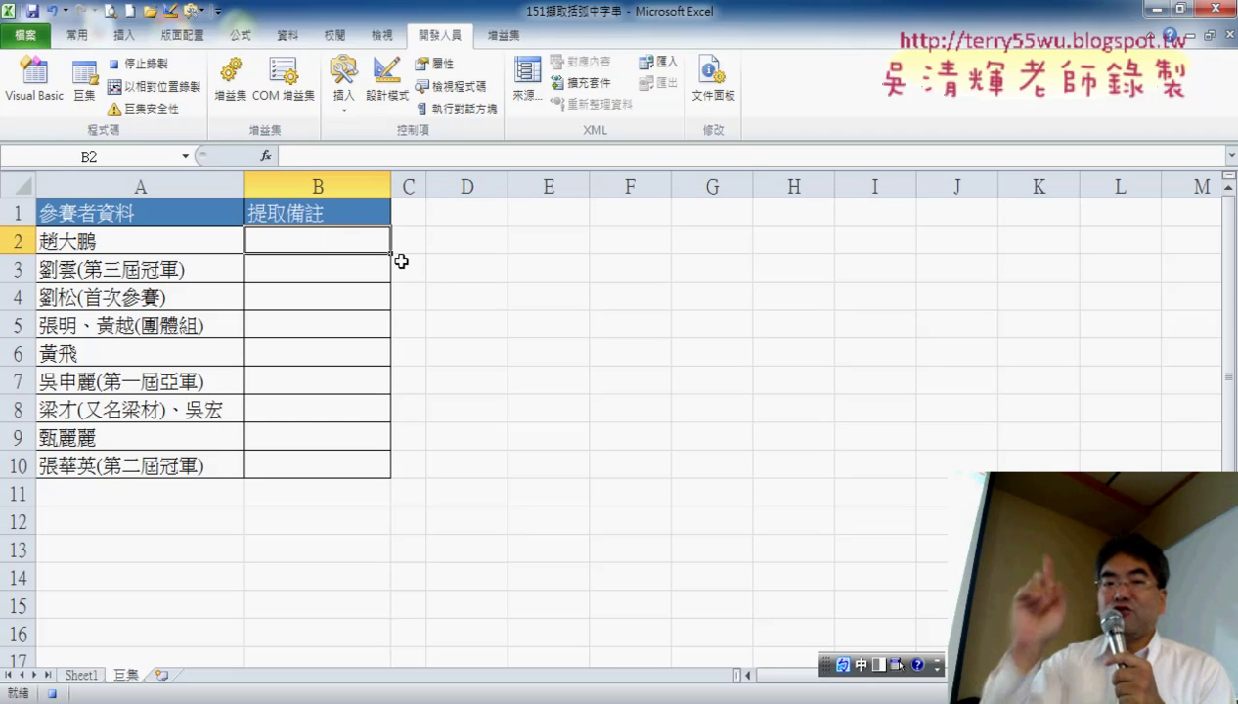
click(149, 65)
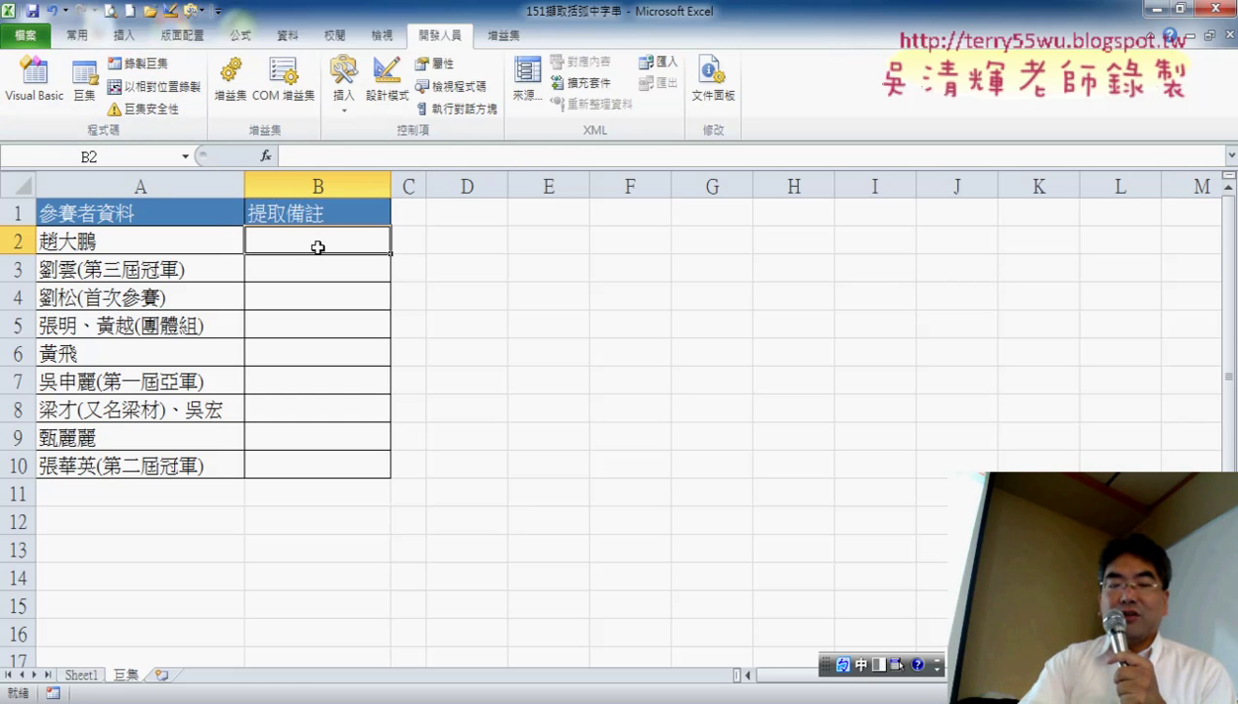
key(ctrl+q)
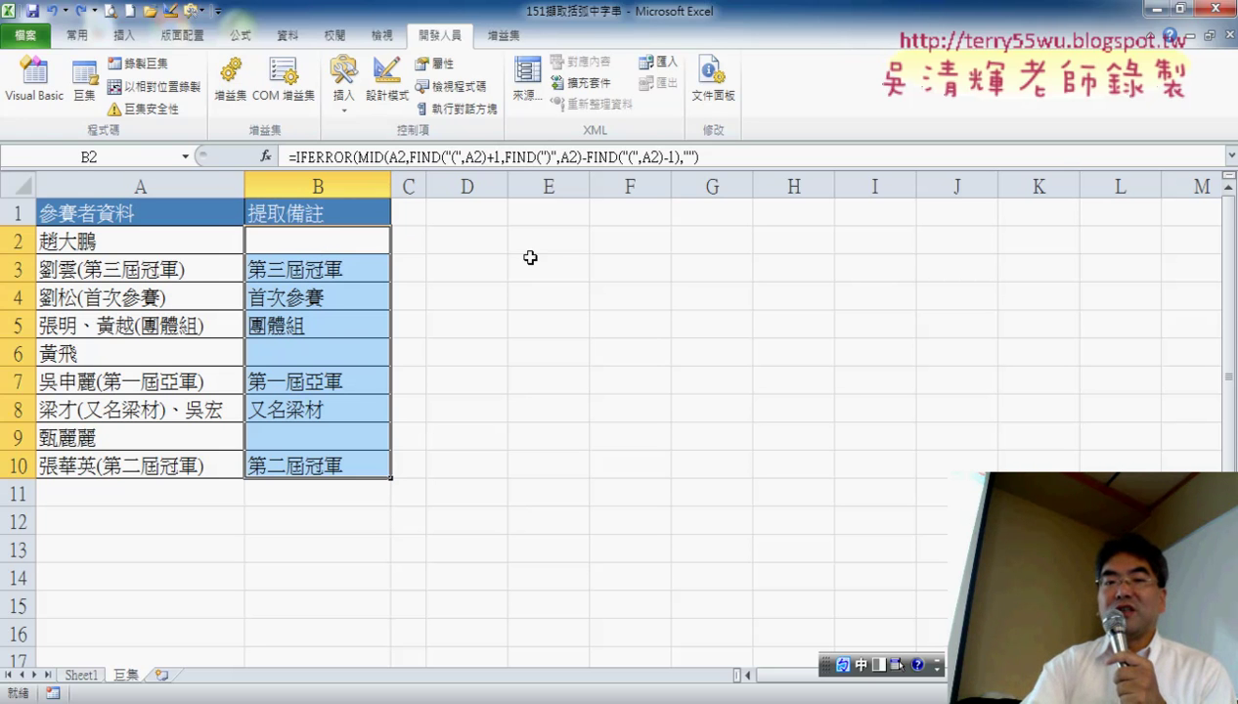
click(477, 242)
click(568, 251)
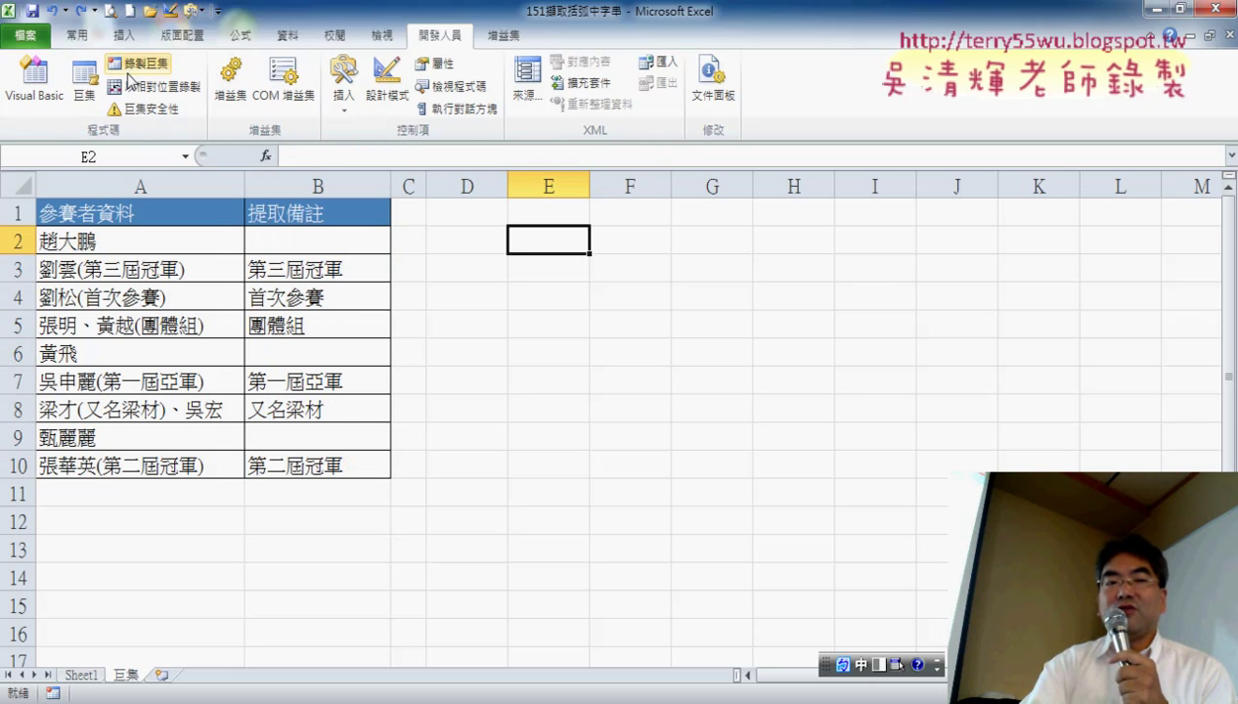
Copy the procedure name 括弧字串_巨集 from Module1 in the Visual Basic editor.
click(36, 86)
double_click(70, 230)
double_click(98, 246)
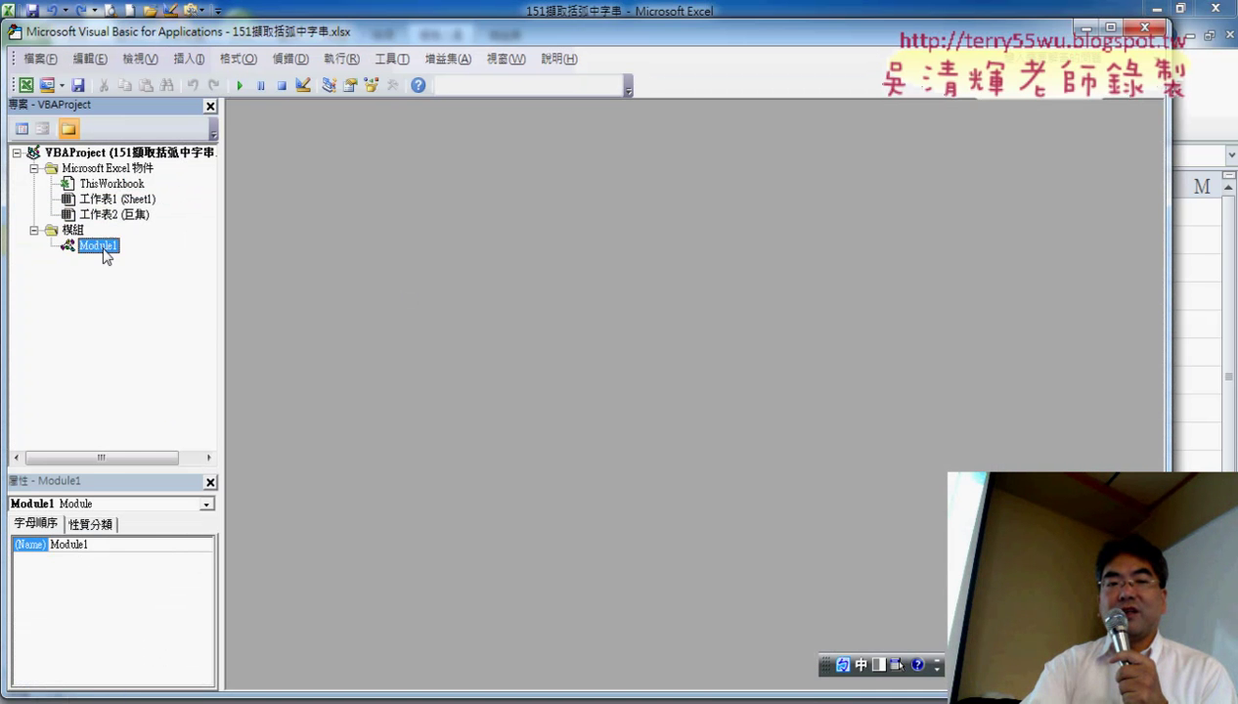
drag(294, 136, 408, 136)
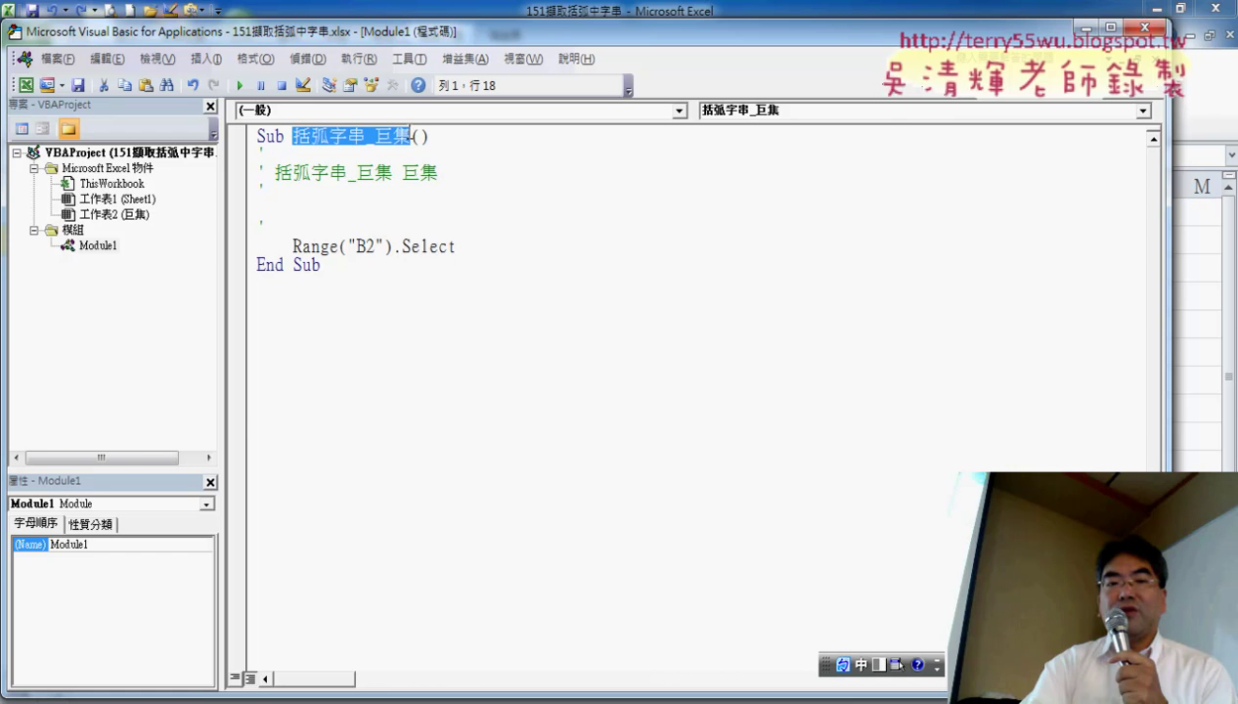
right_click(395, 137)
click(444, 174)
click(1143, 26)
click(782, 296)
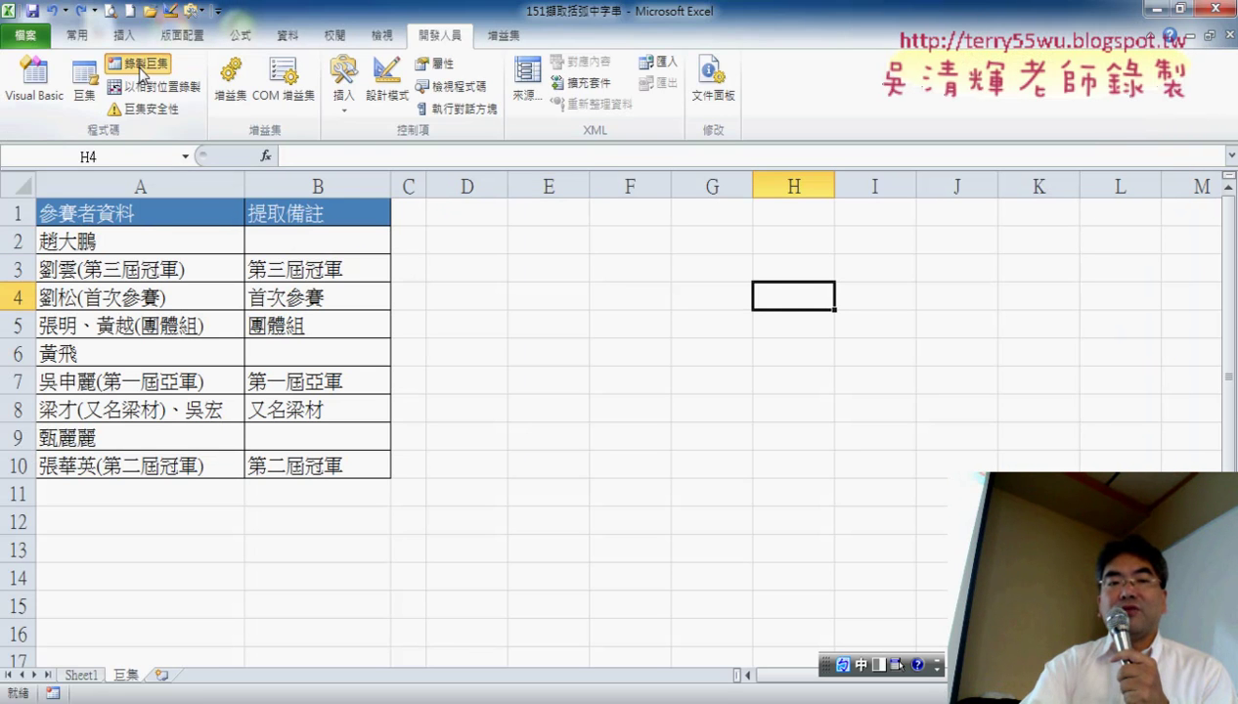
Start recording with the pasted name 括弧字串_巨集, replacing the existing macro.
click(137, 64)
right_click(901, 268)
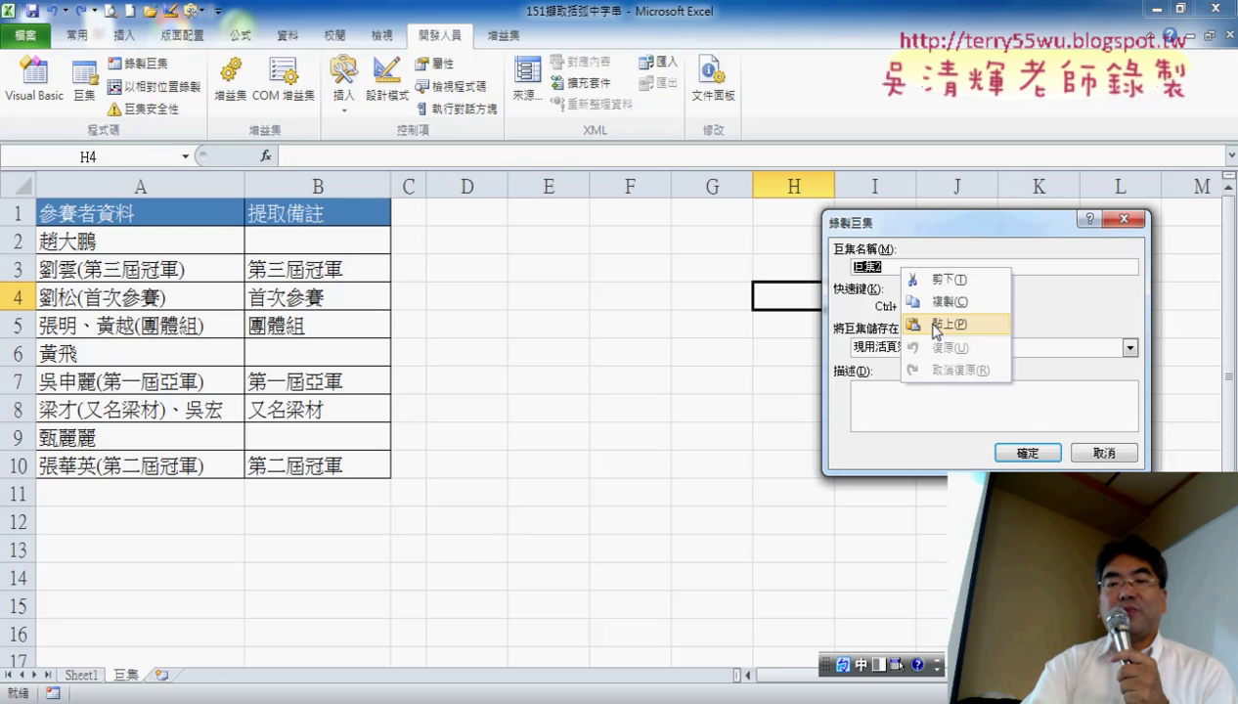
click(933, 323)
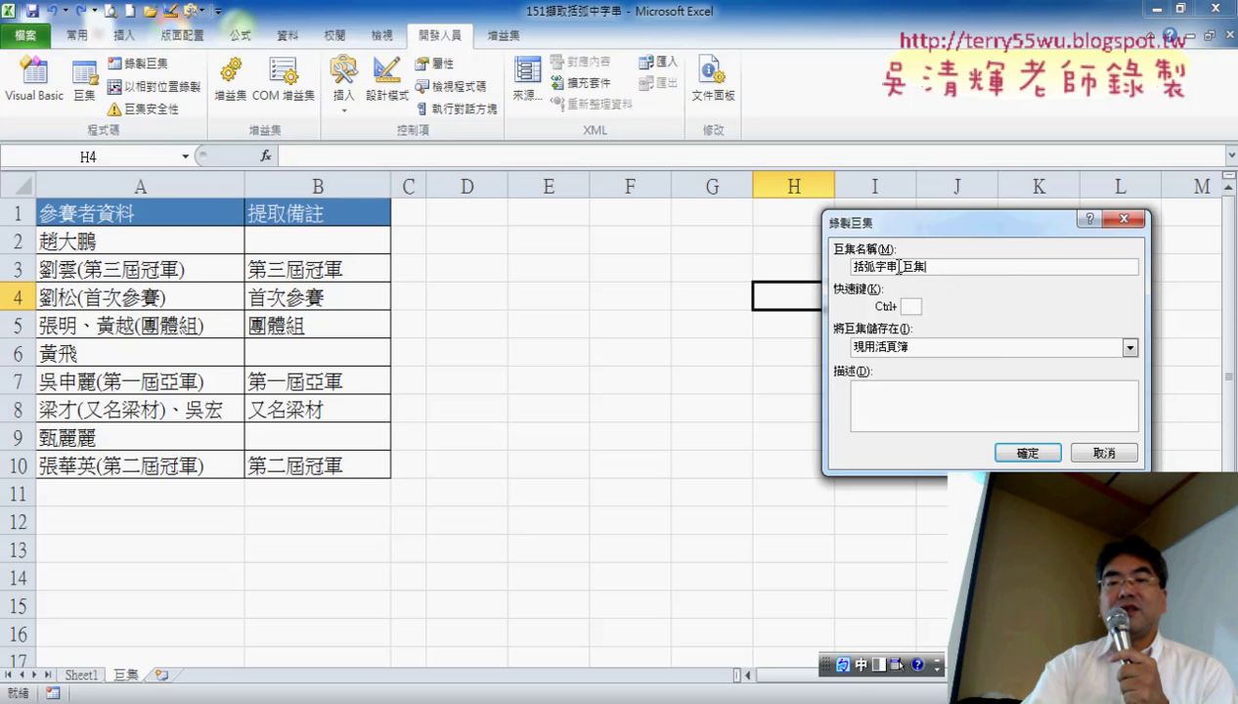
drag(928, 266, 827, 266)
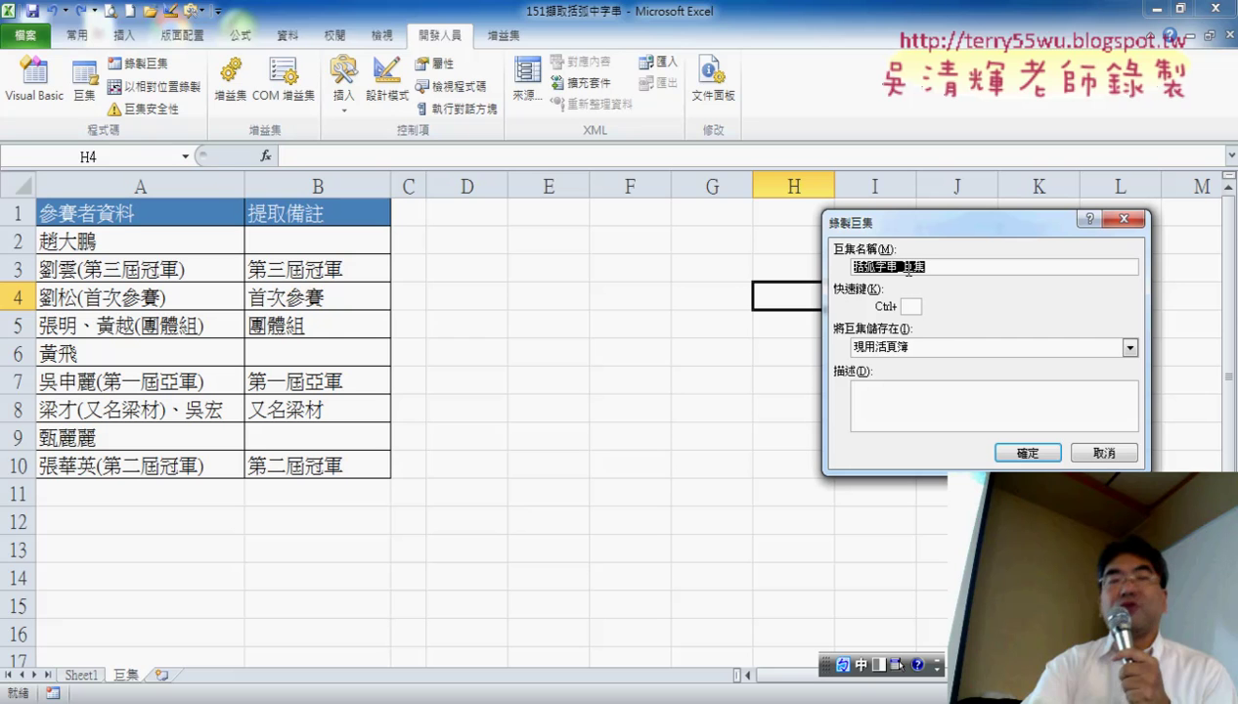
click(1026, 453)
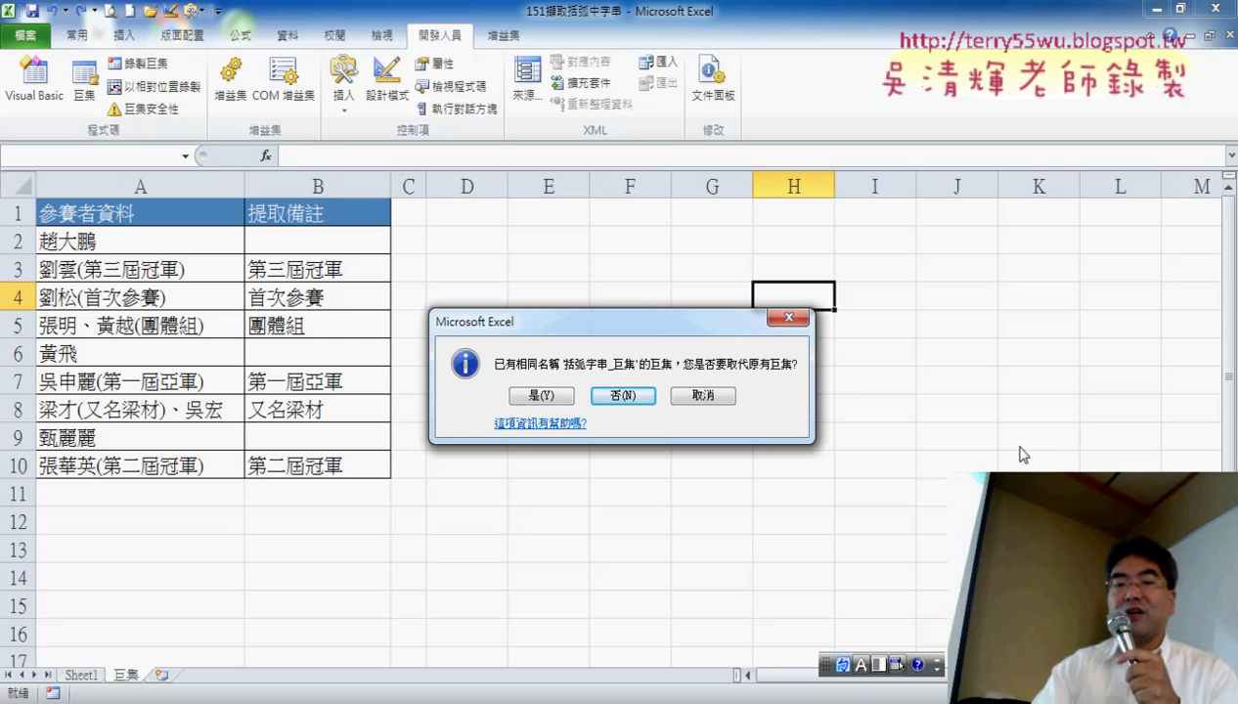
click(547, 395)
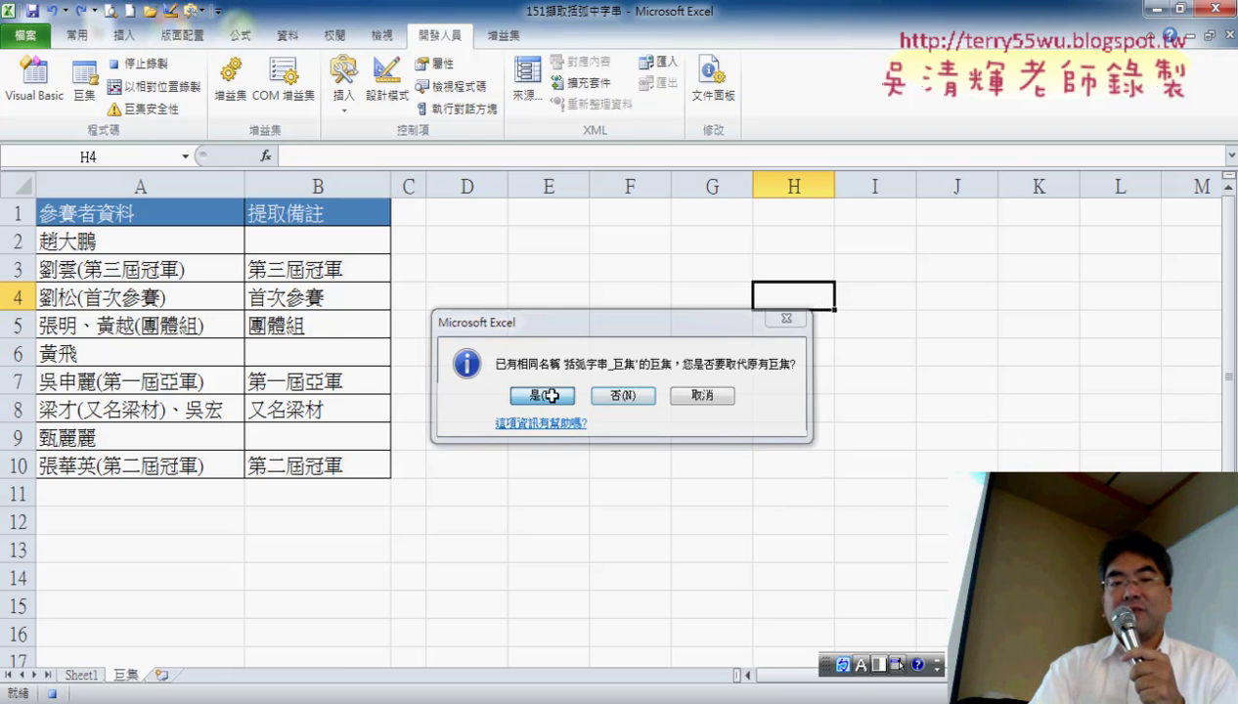
Record re-entering B2's IFERROR formula and filling it down to B10, then stop recording.
click(340, 242)
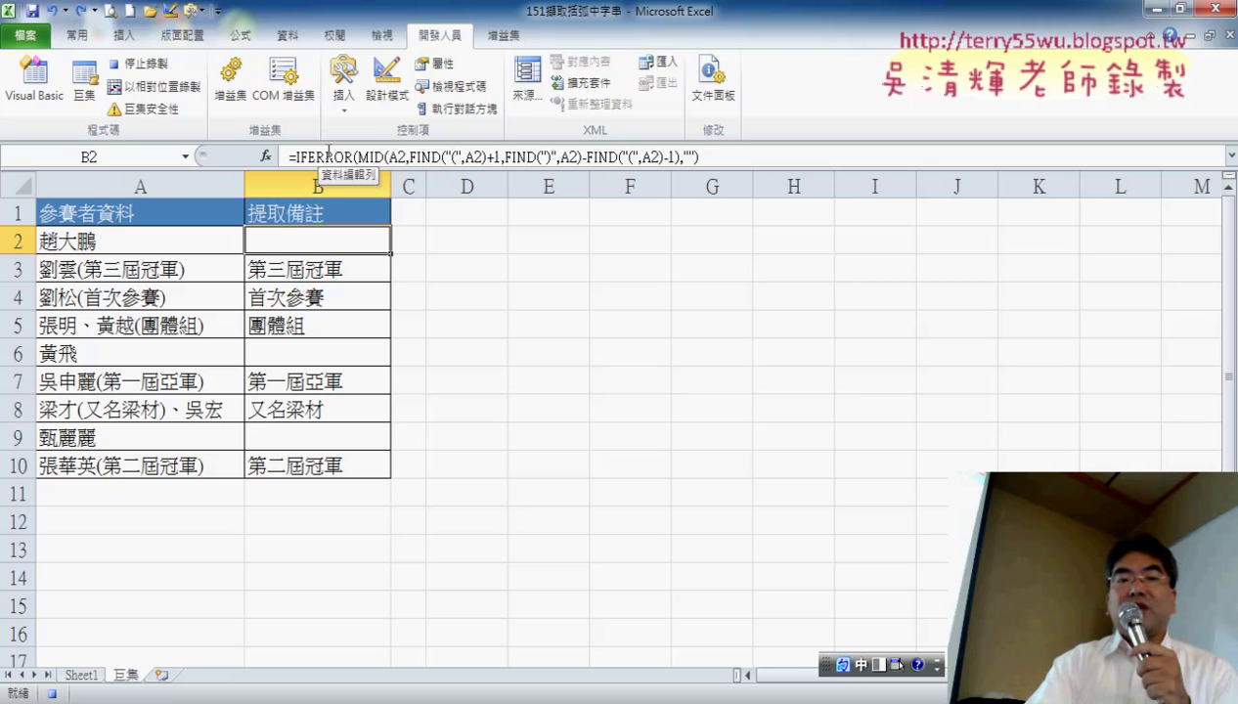
click(327, 156)
click(245, 156)
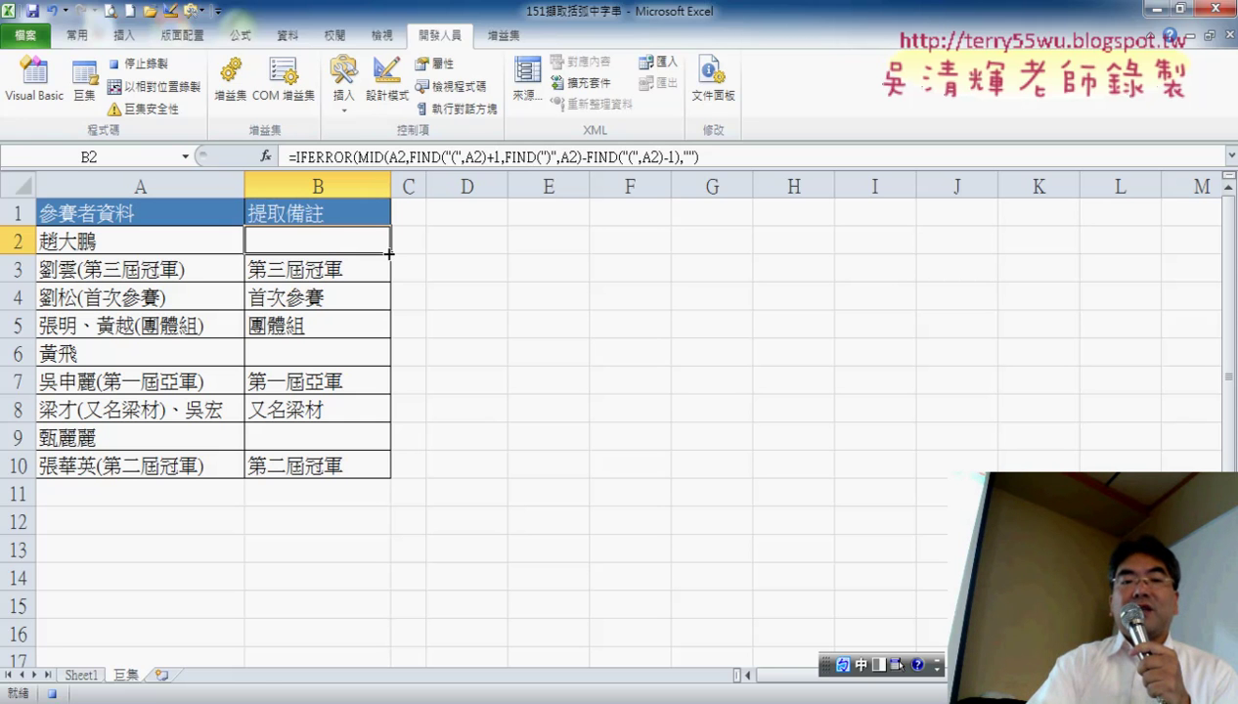
double_click(390, 254)
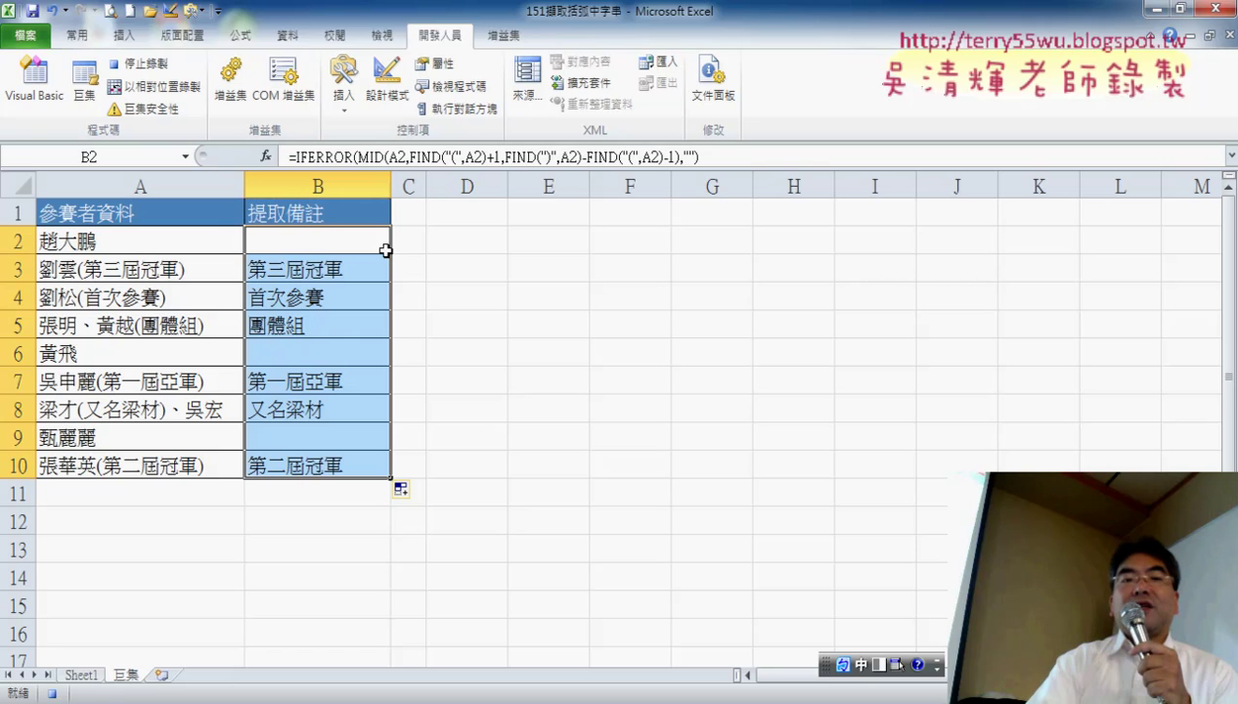
click(130, 64)
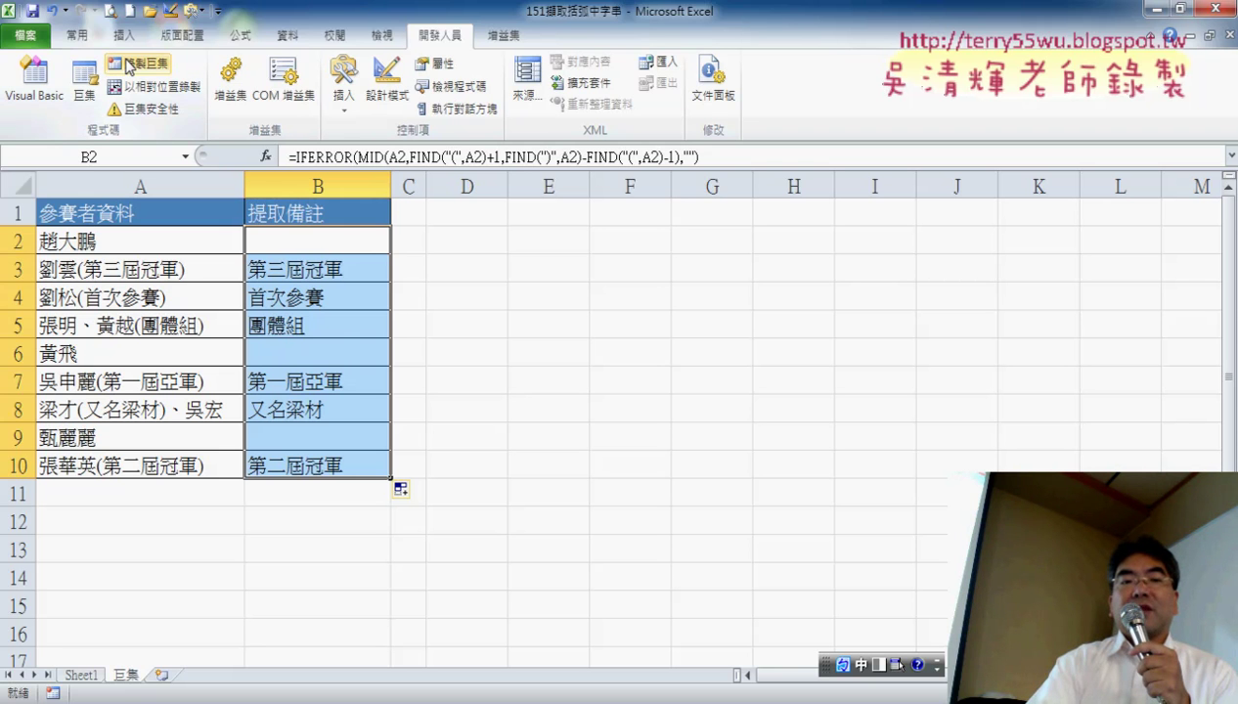
click(570, 241)
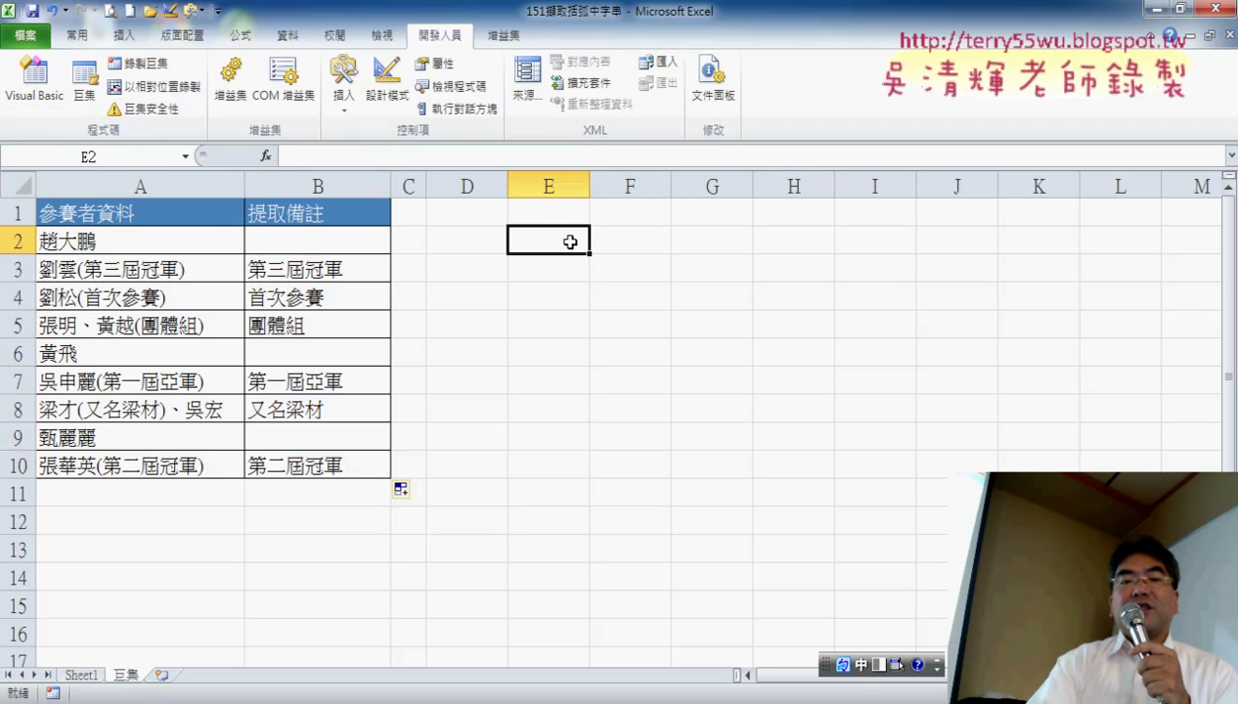
Start recording a new macro named 清除巨集.
click(135, 63)
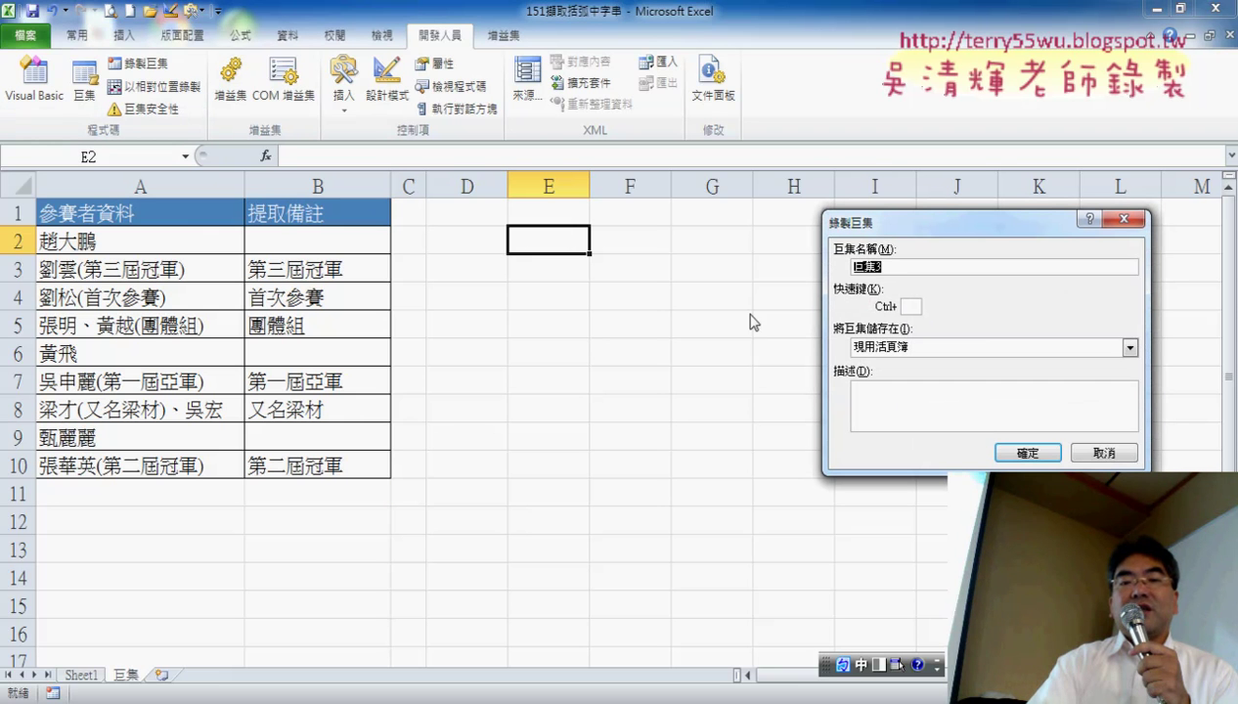
click(891, 267)
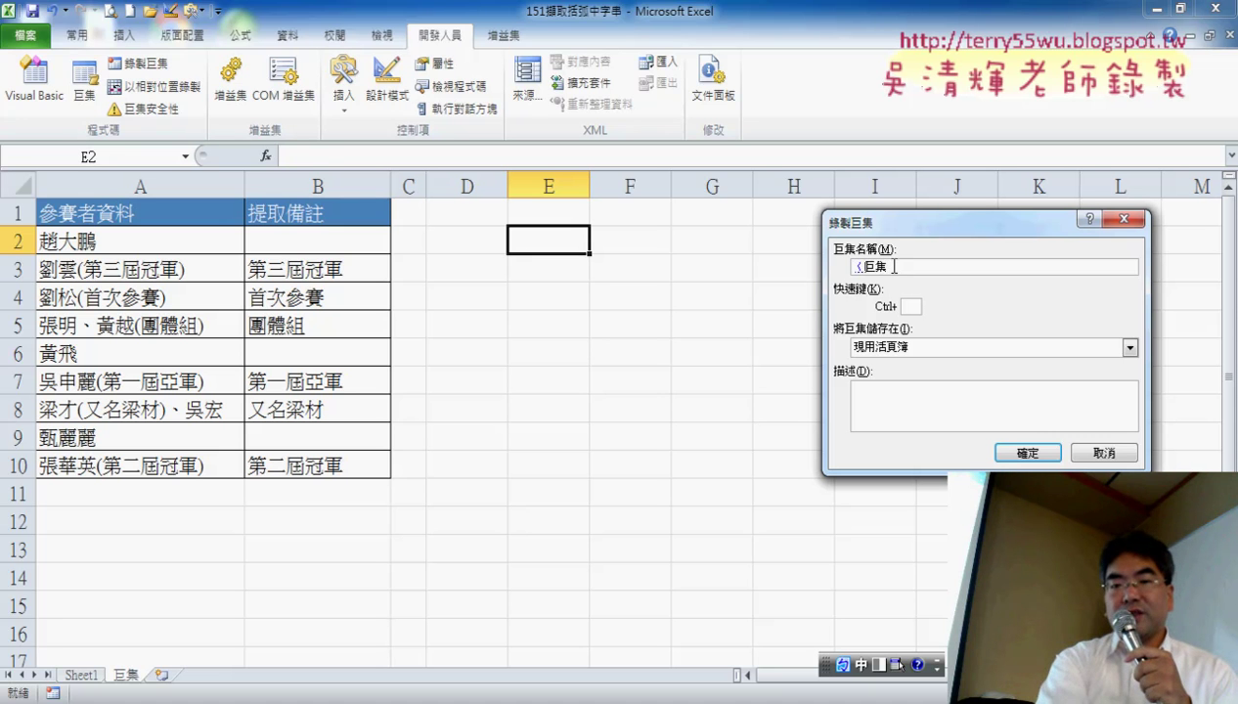
text(清)
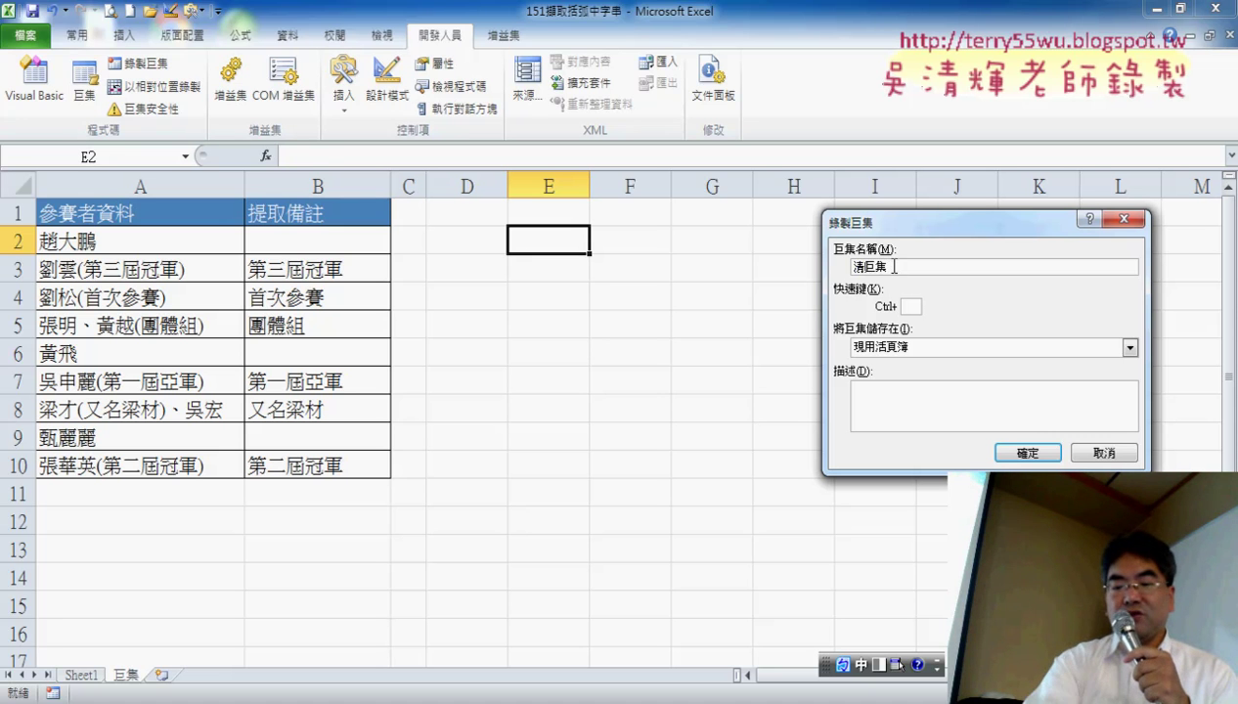
text(除)
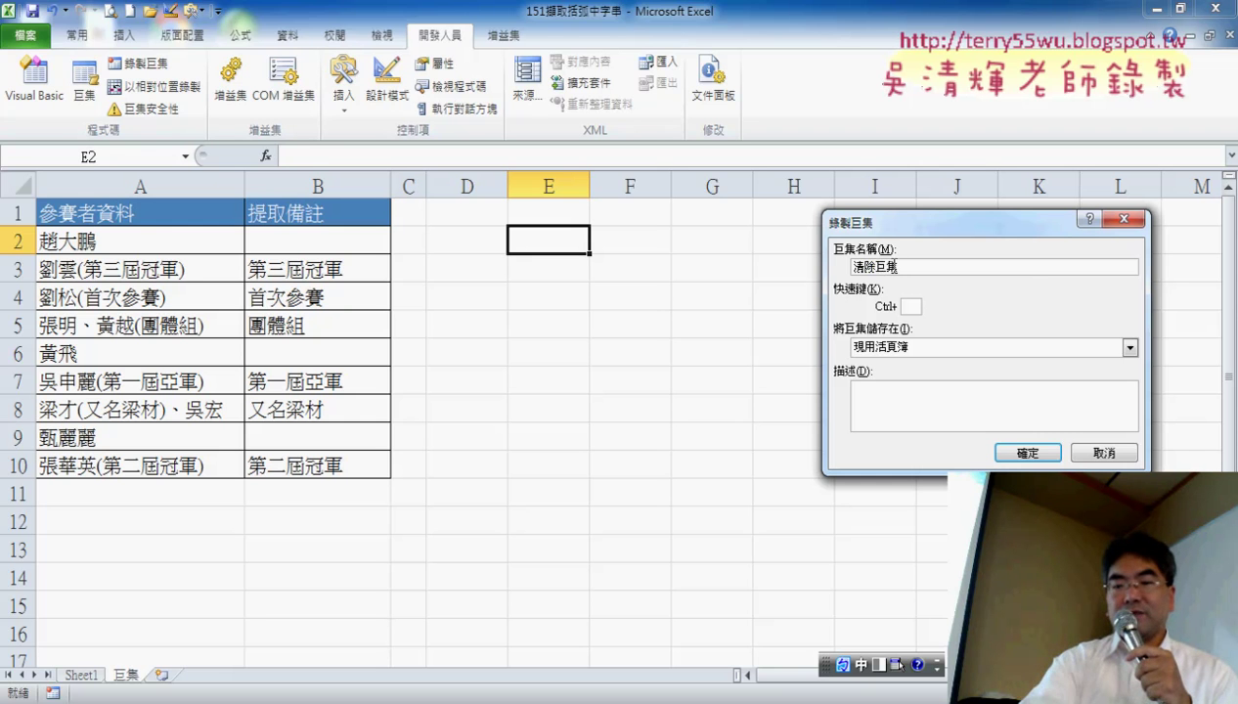
click(1023, 452)
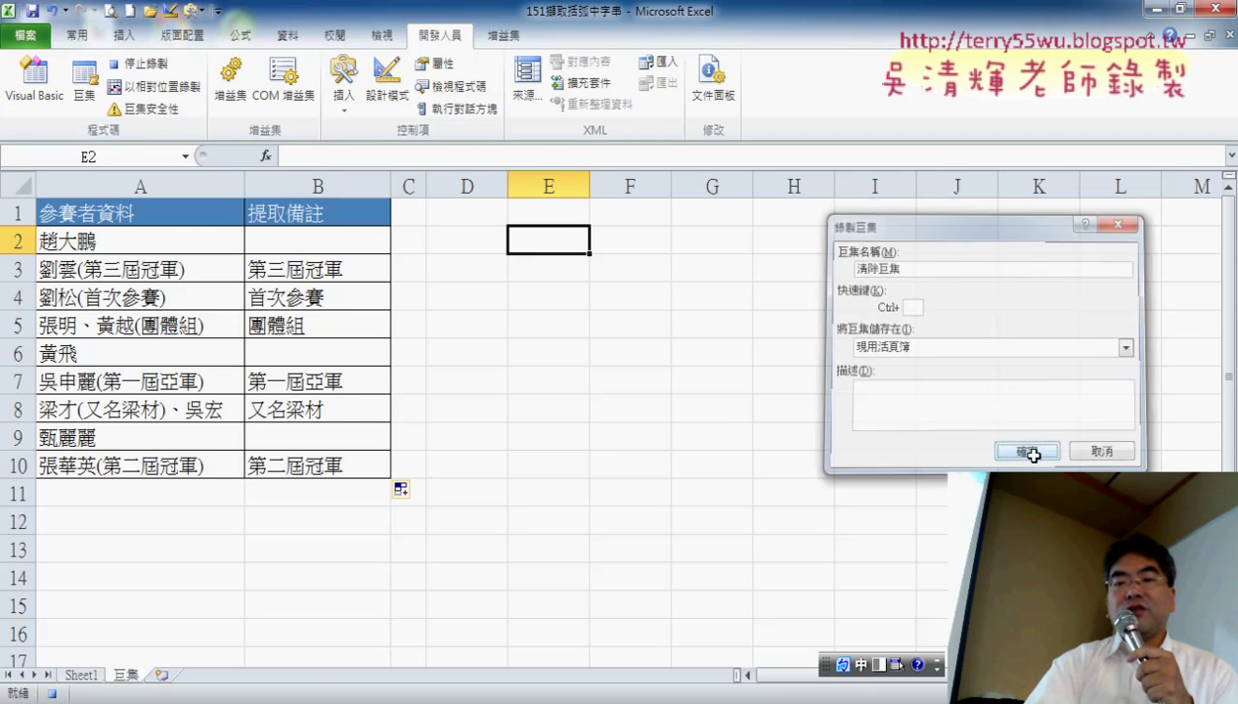
Select B2:B10, clear its contents, and stop recording the clearing macro.
click(340, 241)
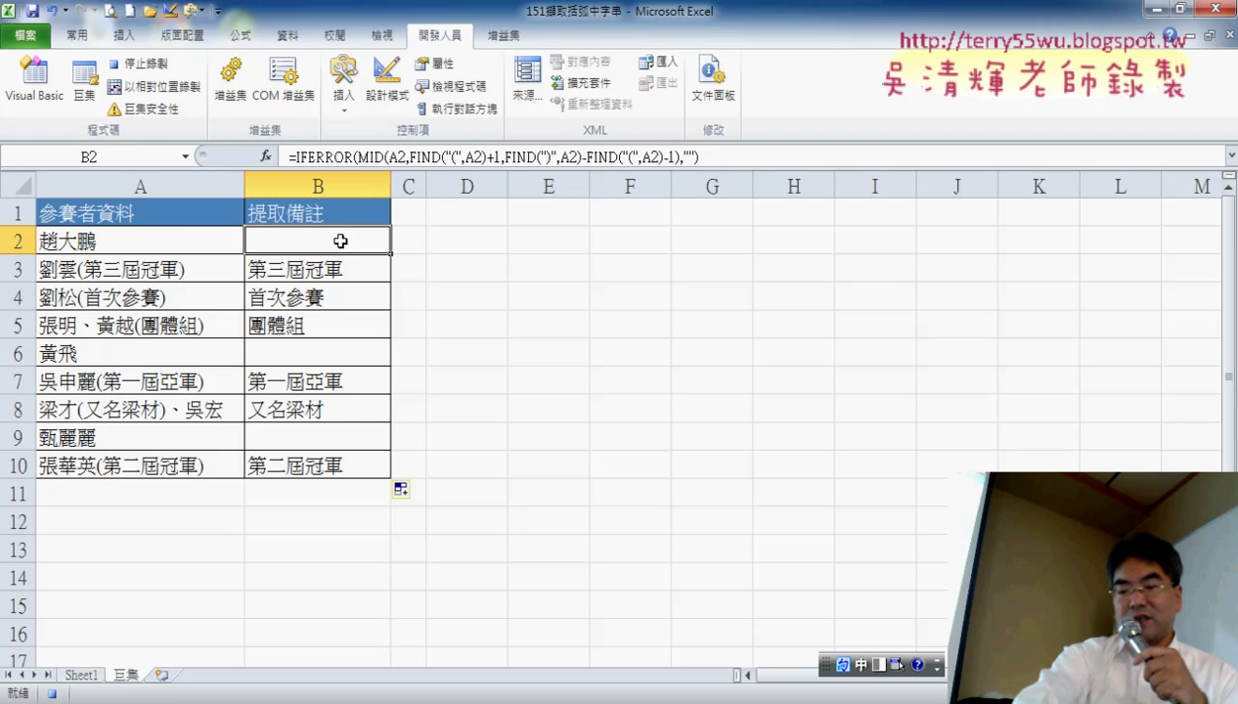
key(ctrl+space)
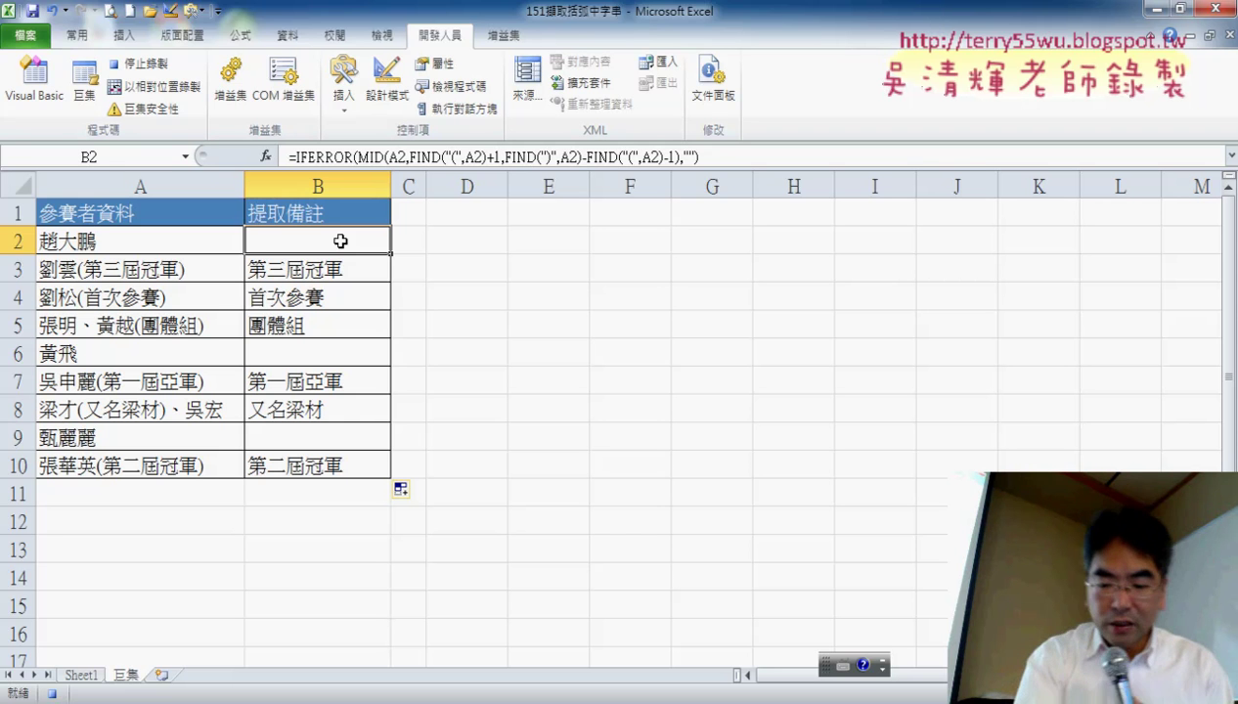
key(ctrl+shift+Down)
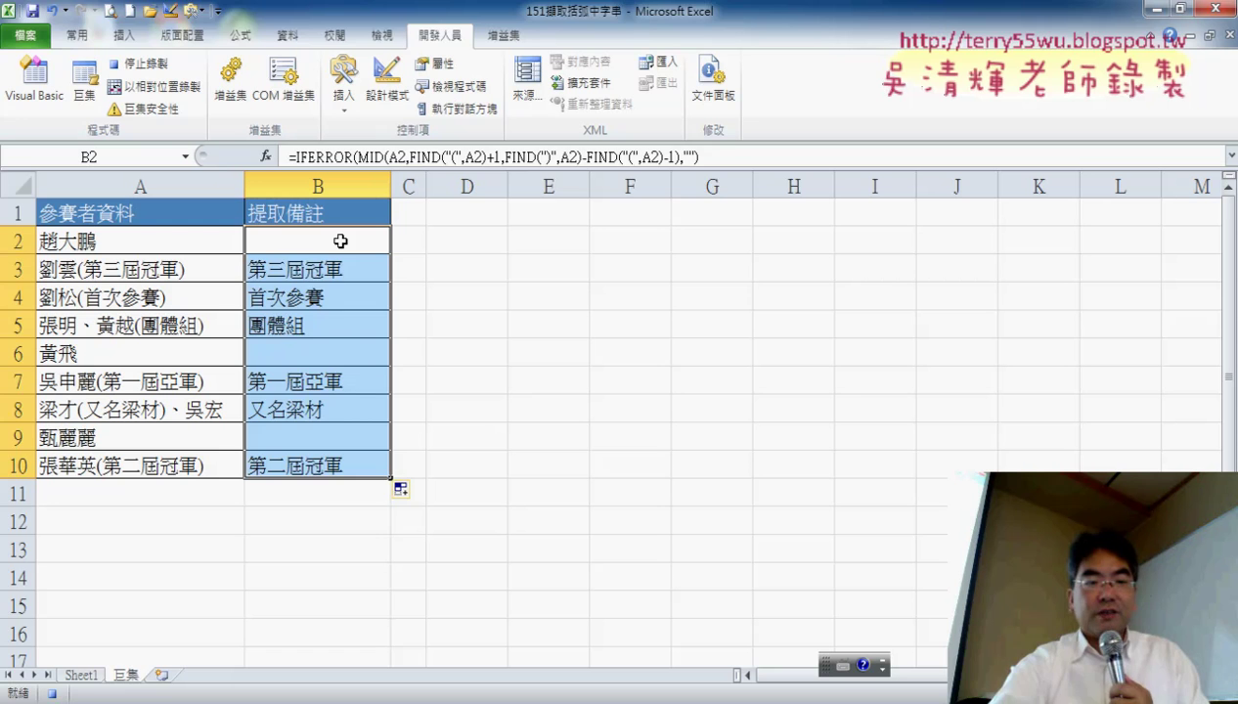
key(Delete)
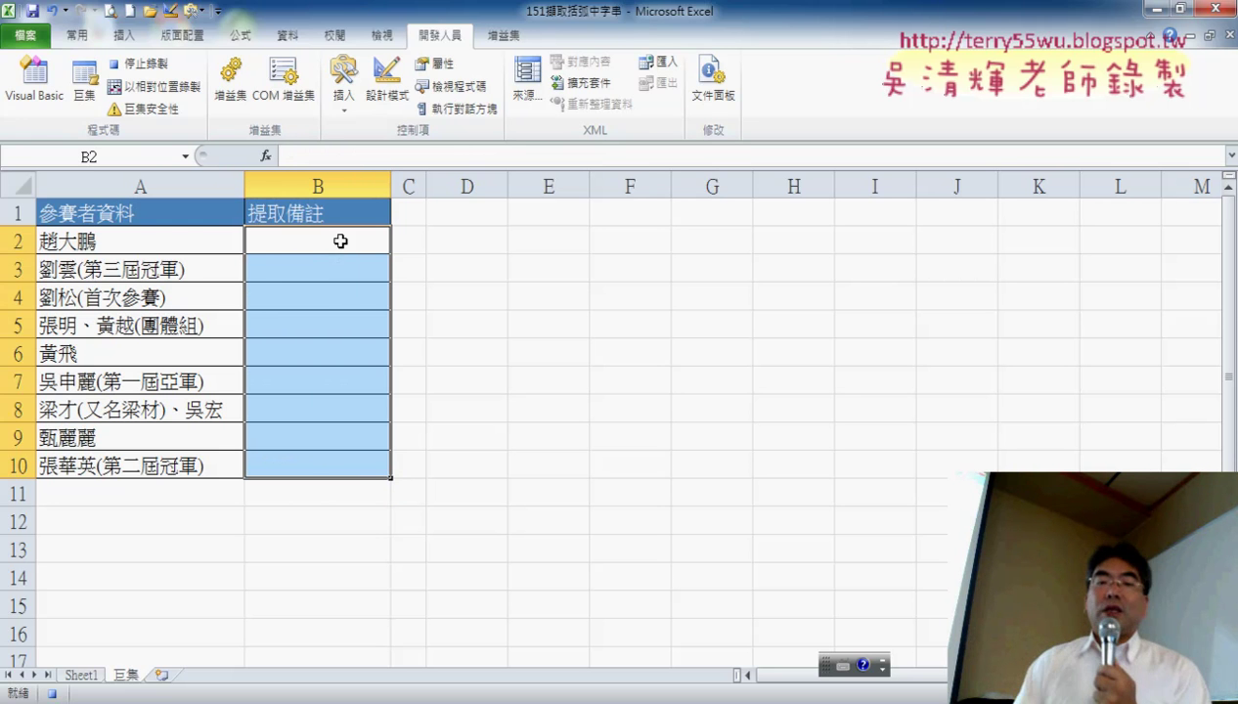
click(146, 67)
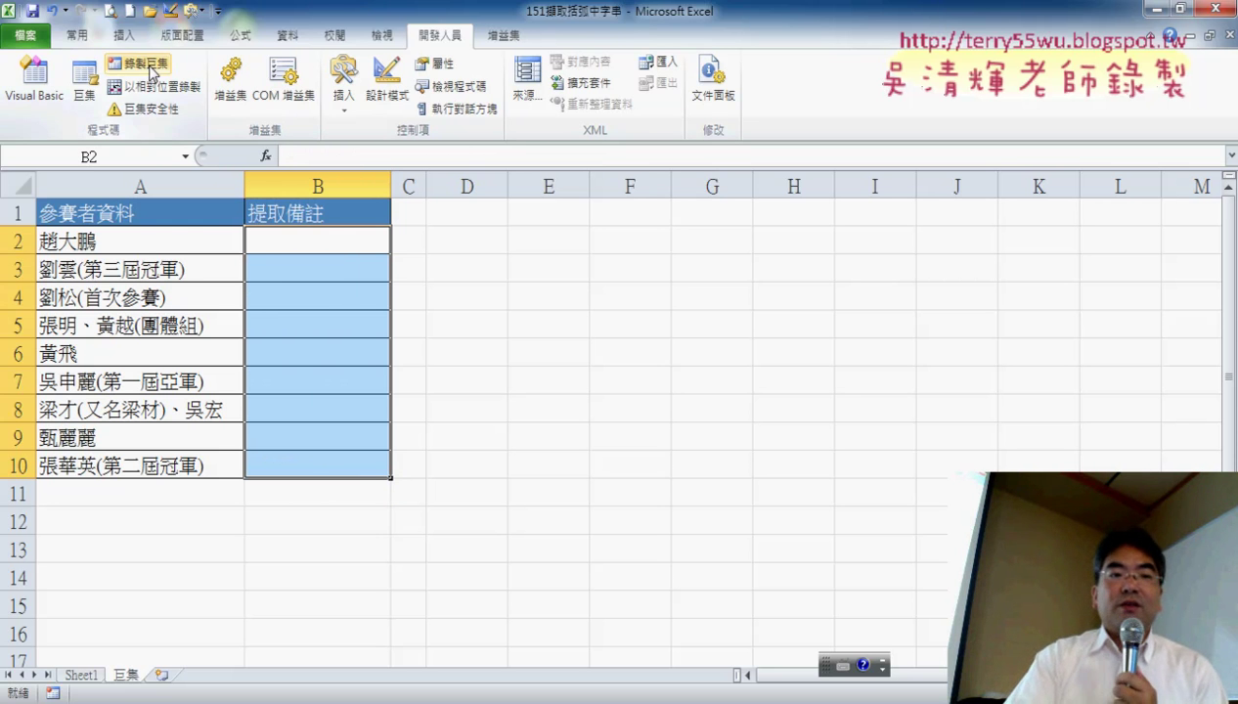
Run the 括弧字串_巨集 macro from the Macros list to fill the 提取備註 column.
click(88, 88)
drag(956, 202, 575, 124)
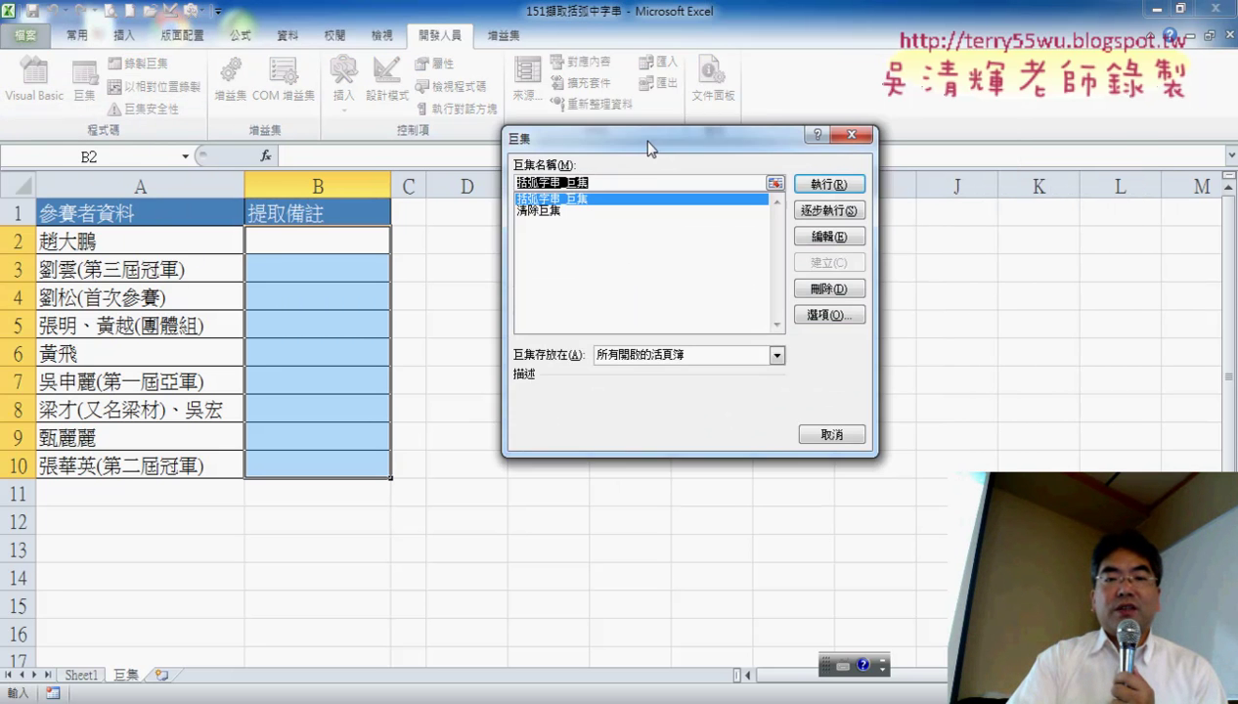
click(493, 192)
click(496, 181)
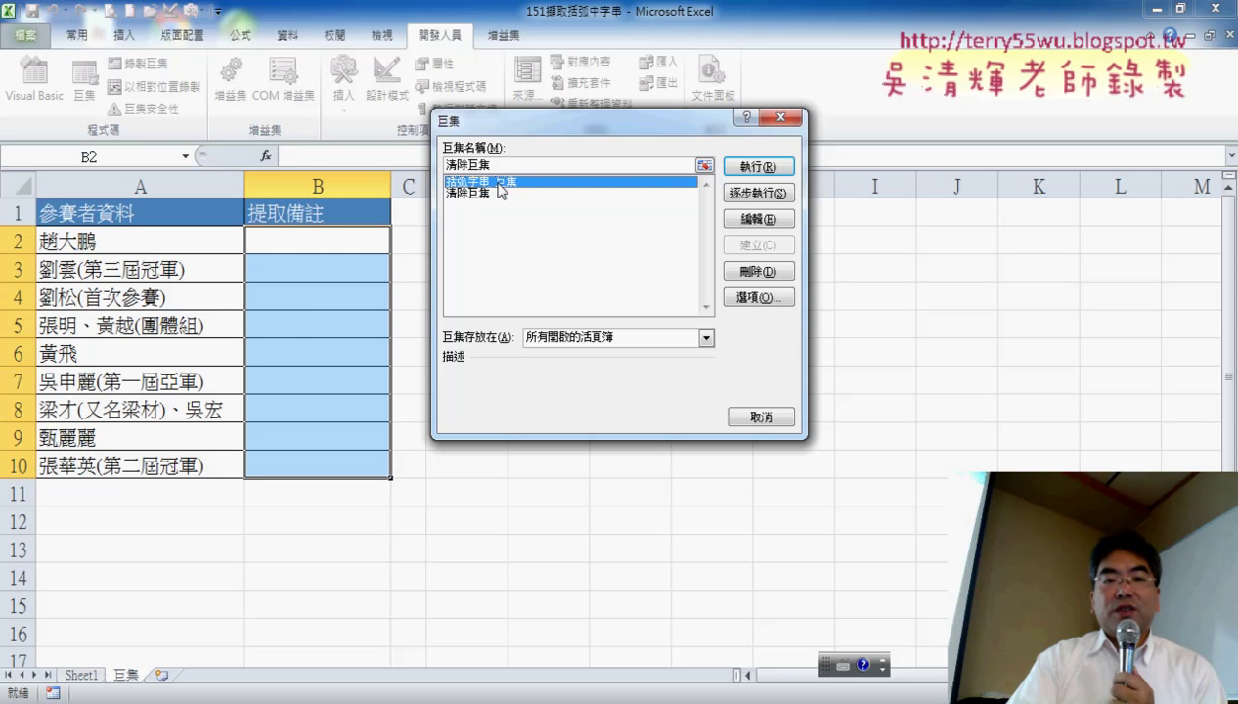
click(767, 170)
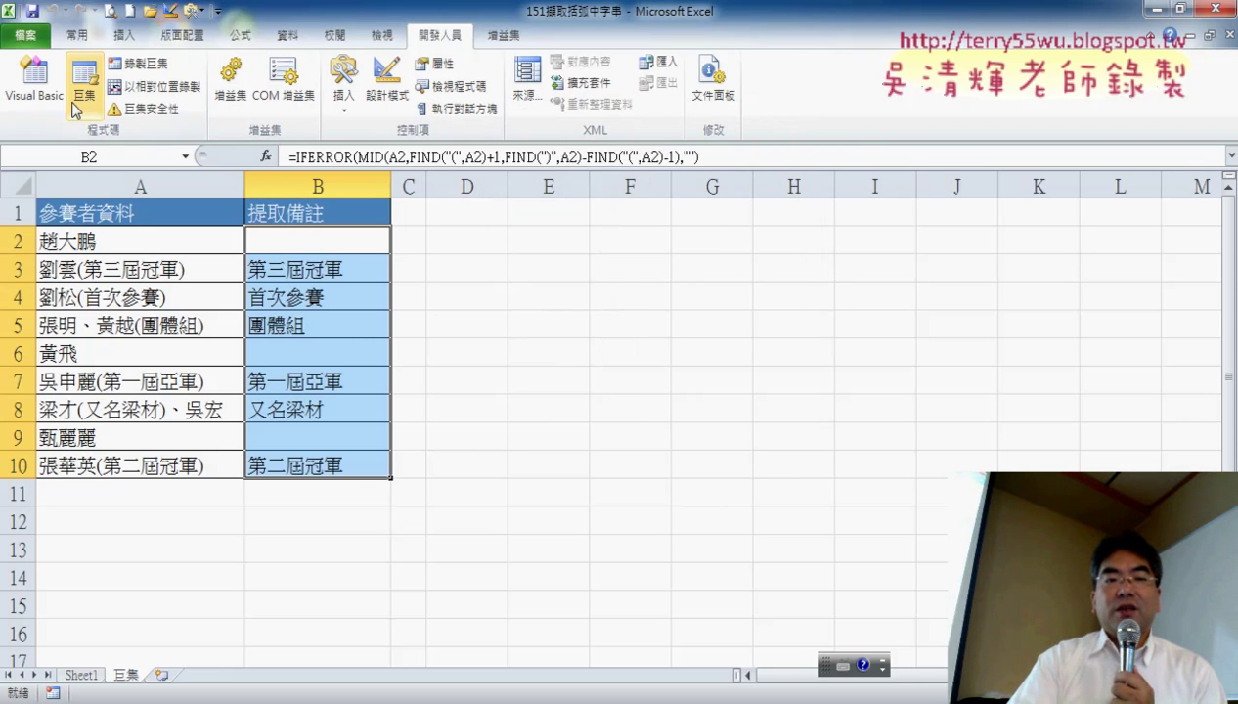
Run 清除巨集 to clear column B, then open the macro code for editing.
click(78, 97)
click(518, 194)
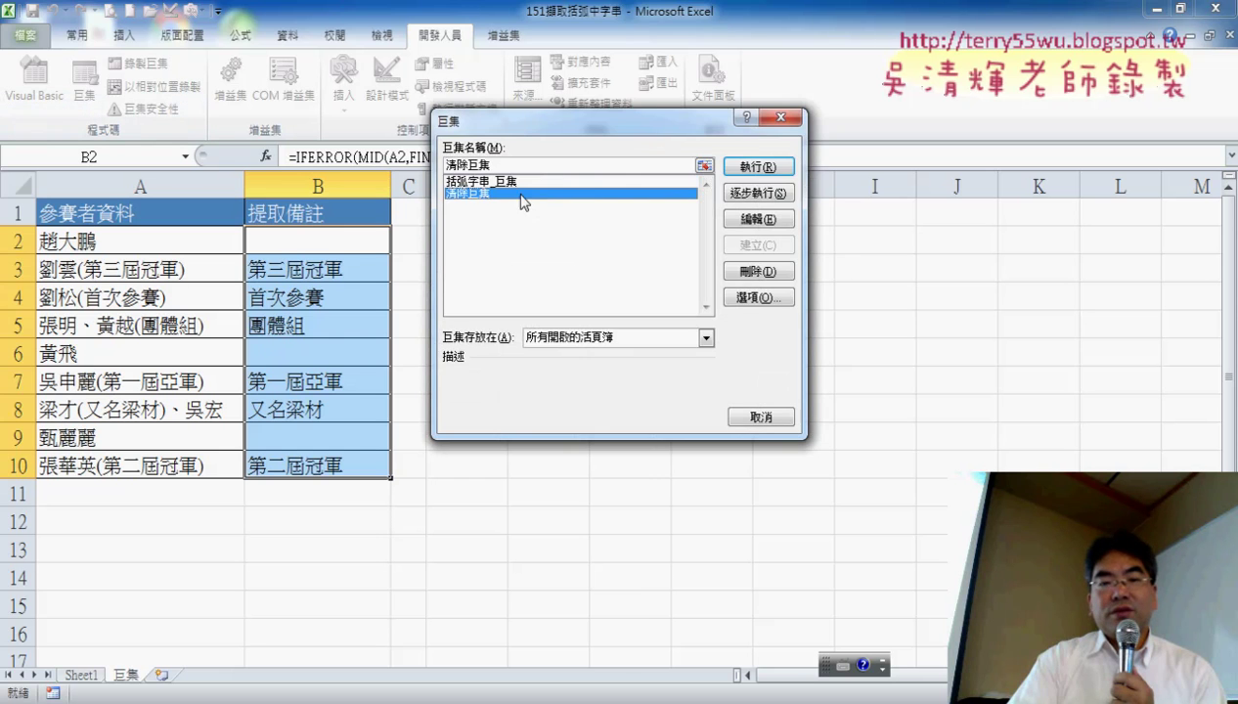
click(768, 169)
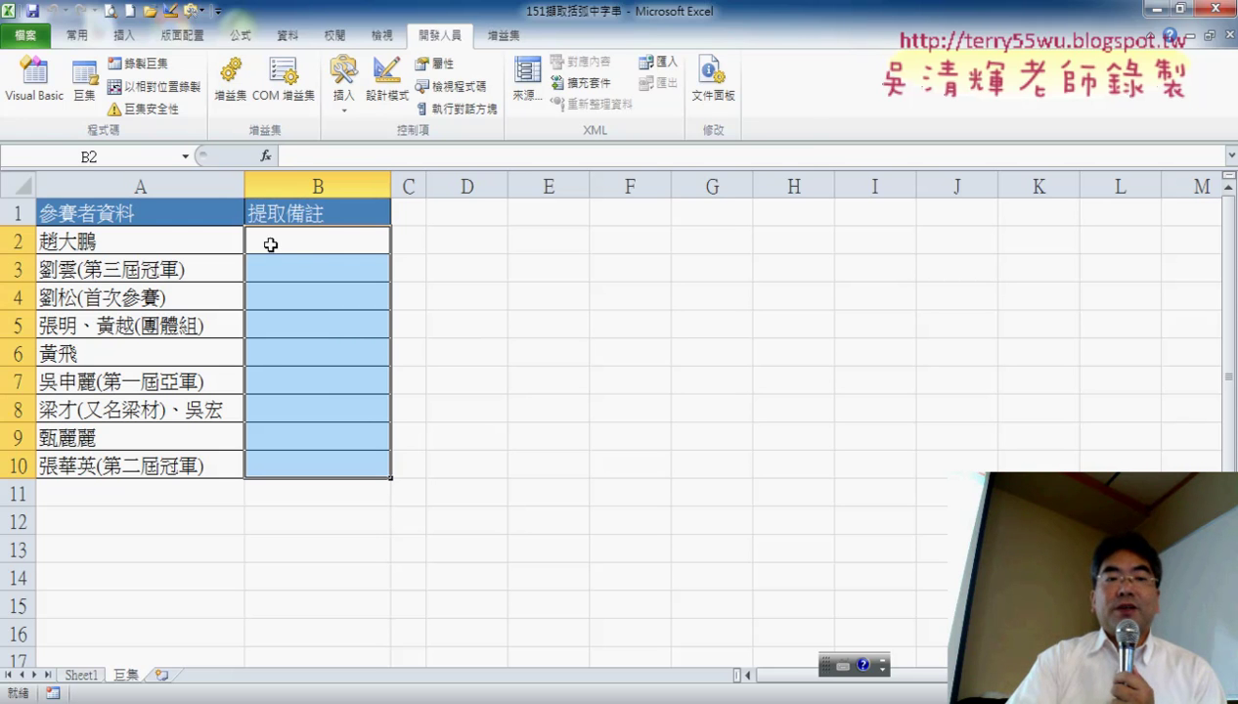
click(80, 90)
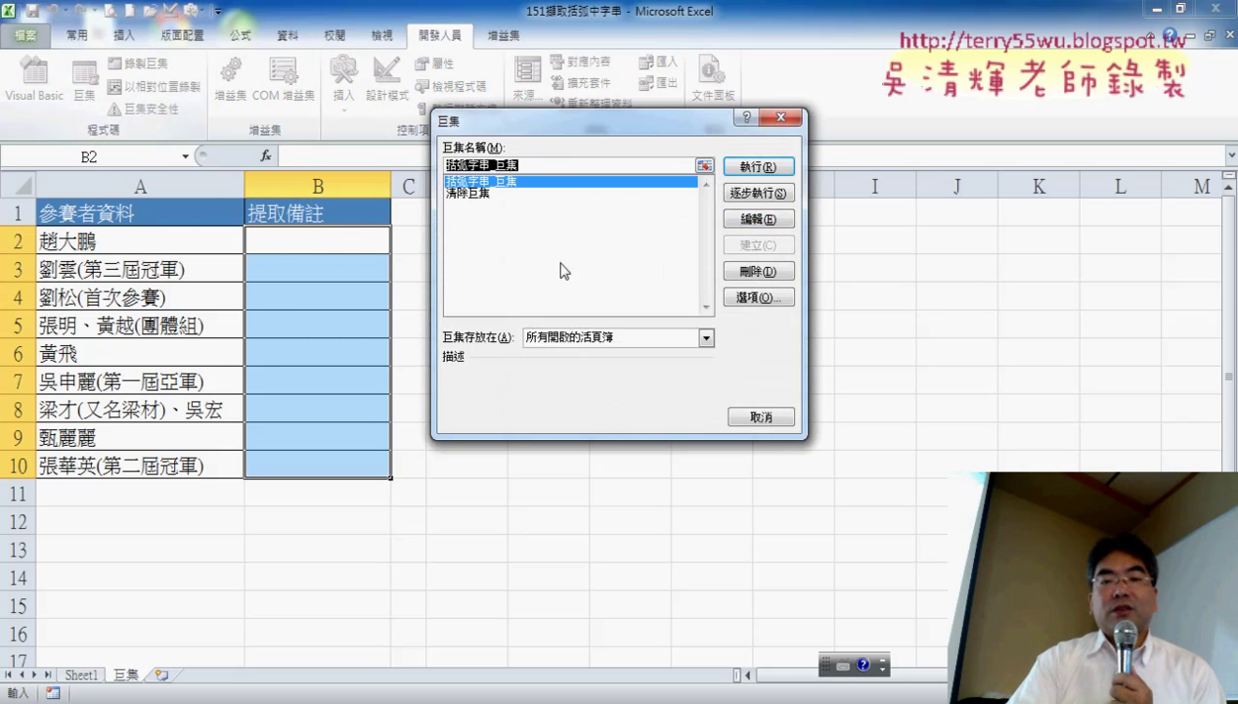
click(768, 221)
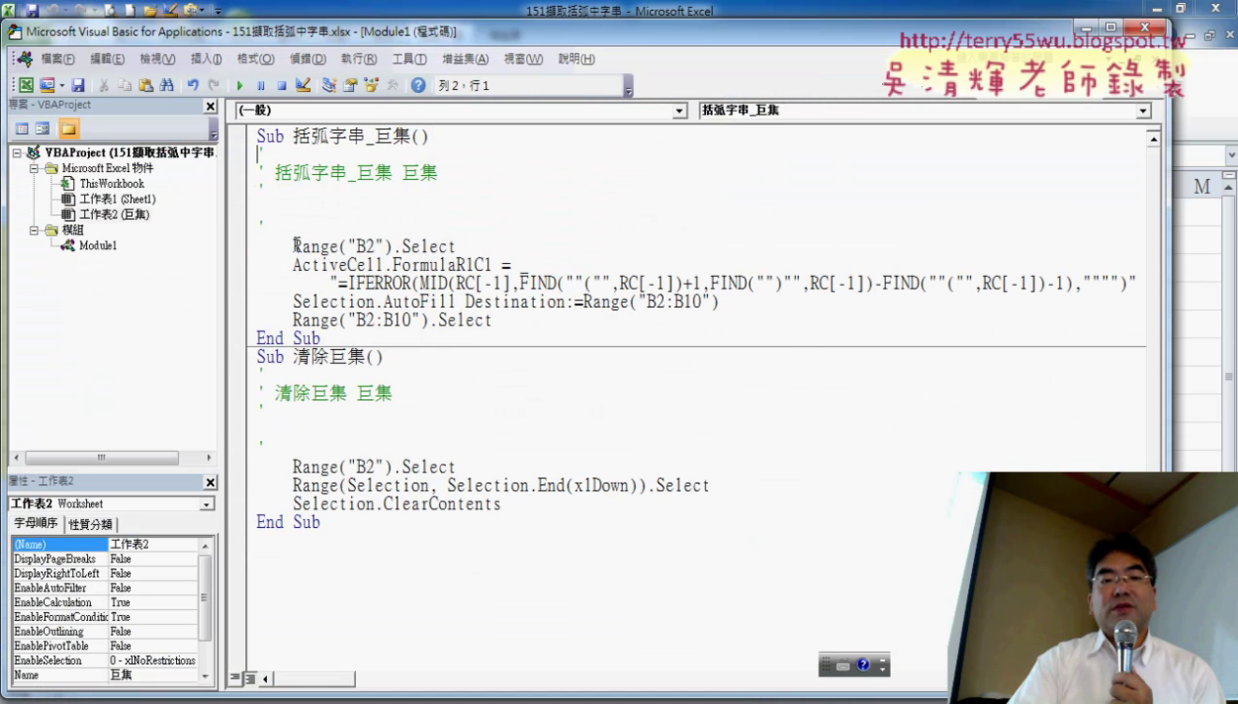
Highlight the Range("B2").Select line in the macro code, then close the VBA editor.
drag(295, 245, 462, 247)
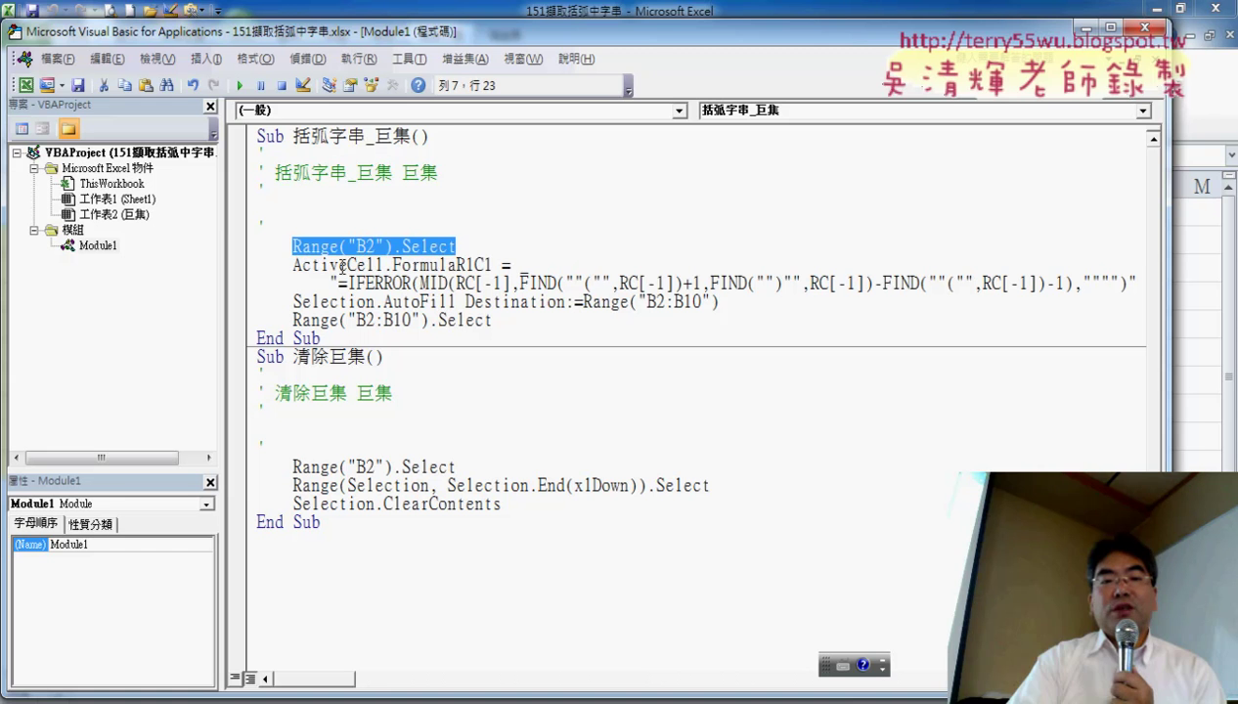
click(295, 266)
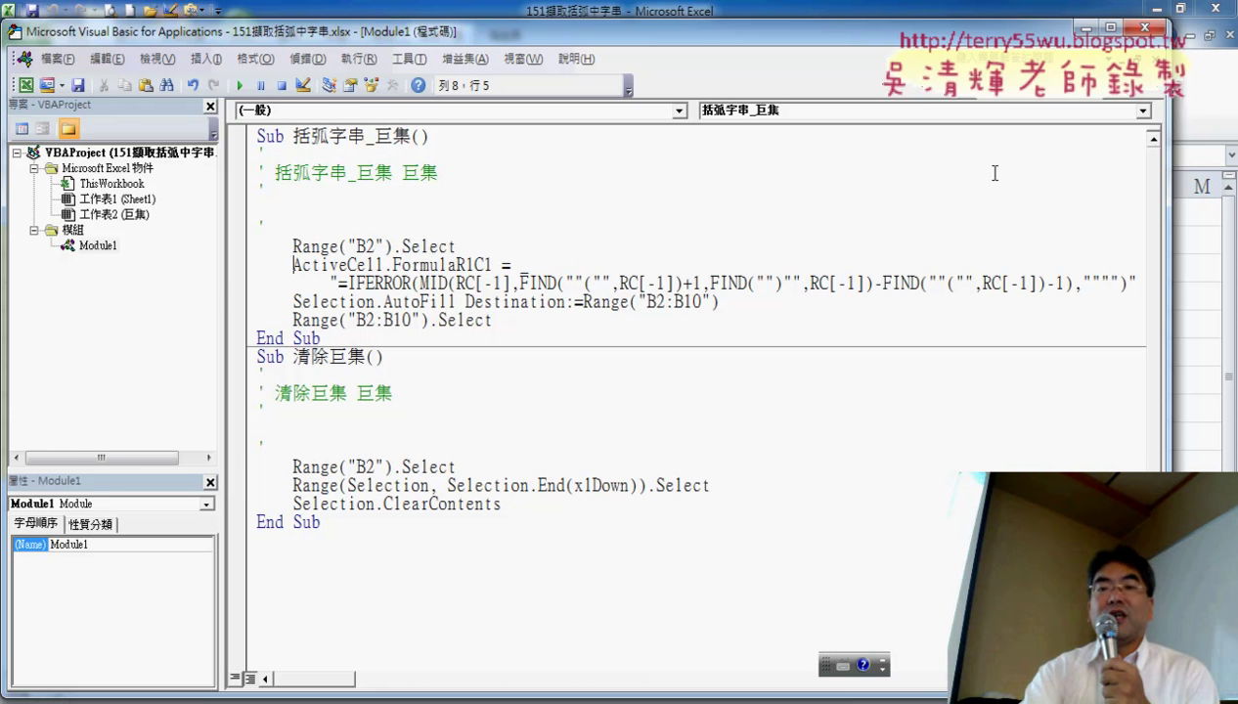
click(1142, 27)
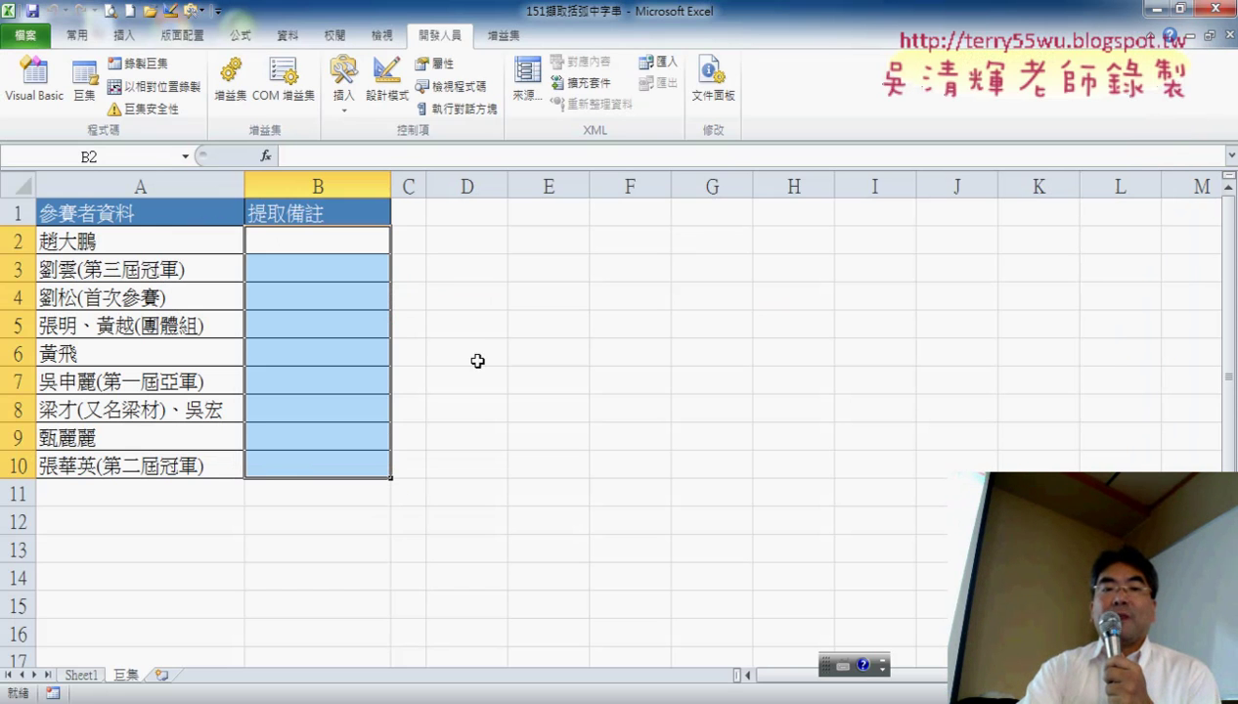
Draw a form button beside the table and assign it the 括弧字串_巨集 macro.
click(441, 245)
click(345, 102)
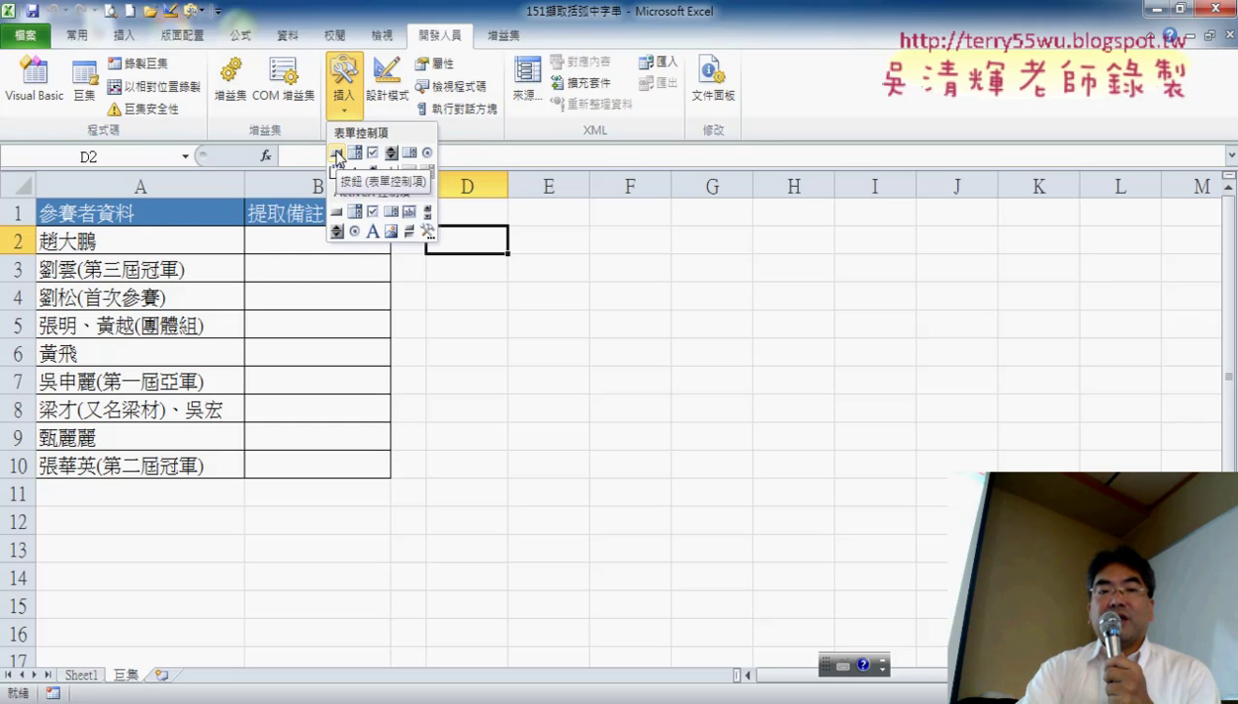
click(336, 154)
drag(451, 211, 672, 265)
click(508, 182)
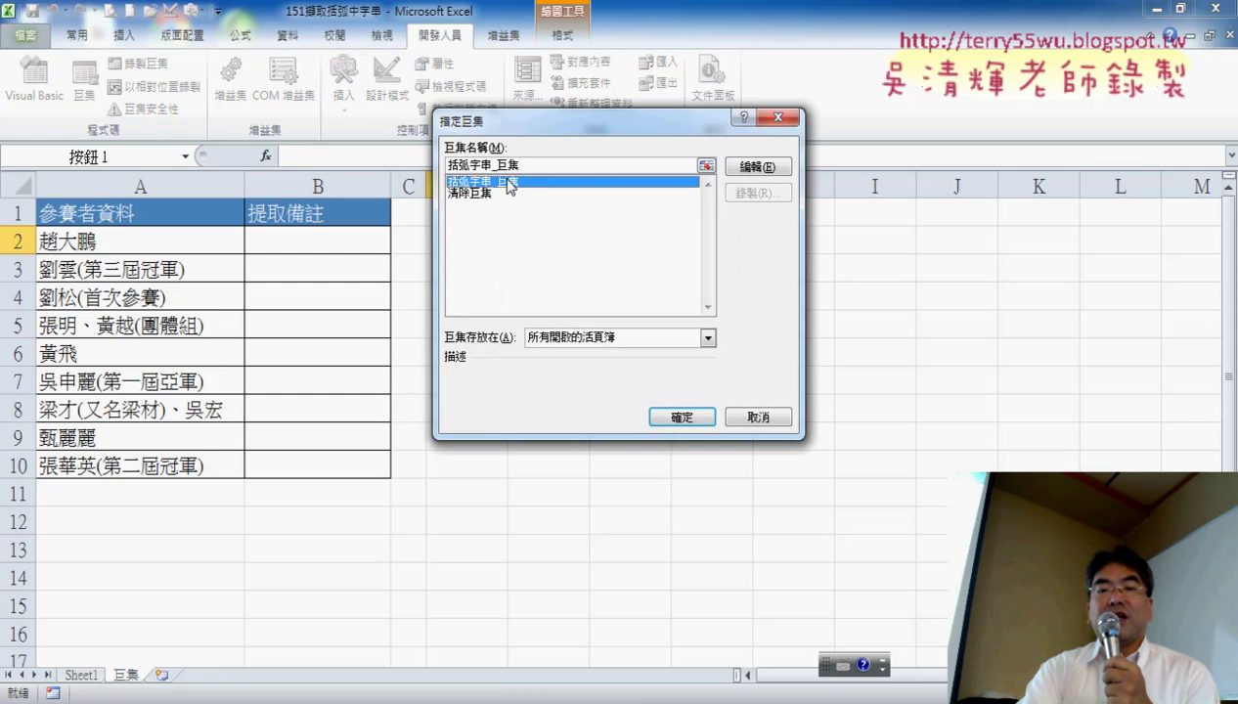
right_click(492, 164)
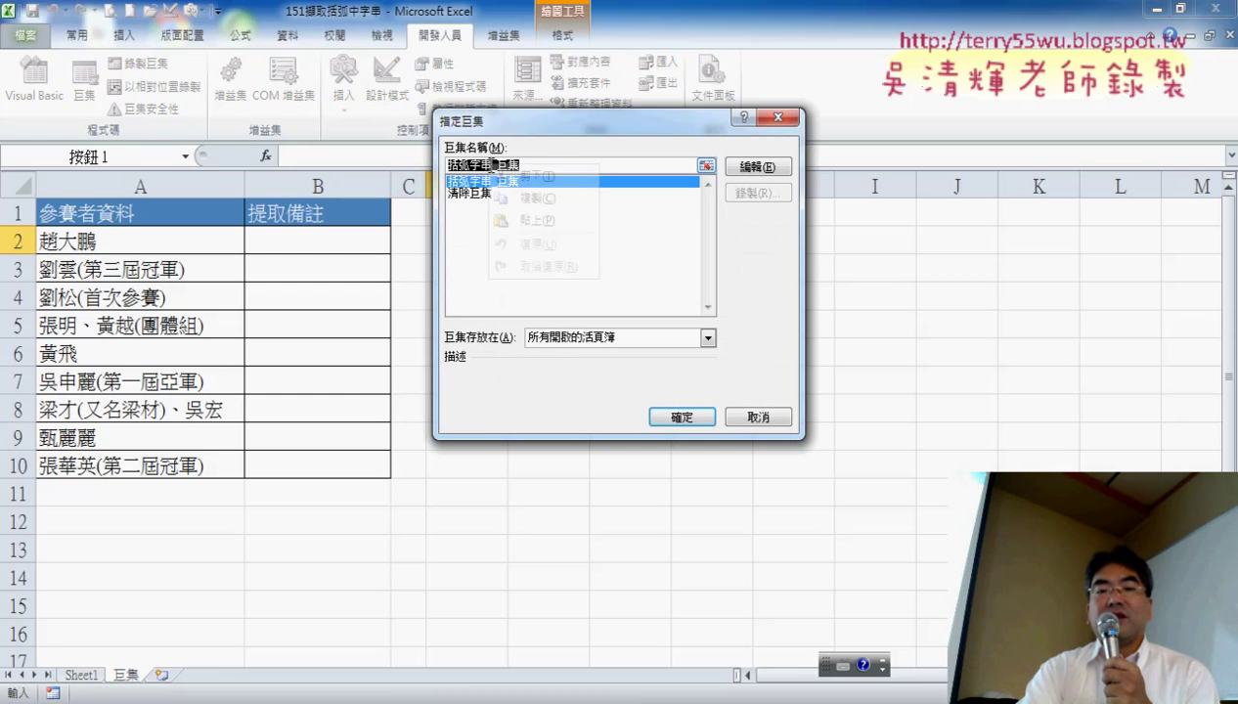
click(537, 198)
click(681, 417)
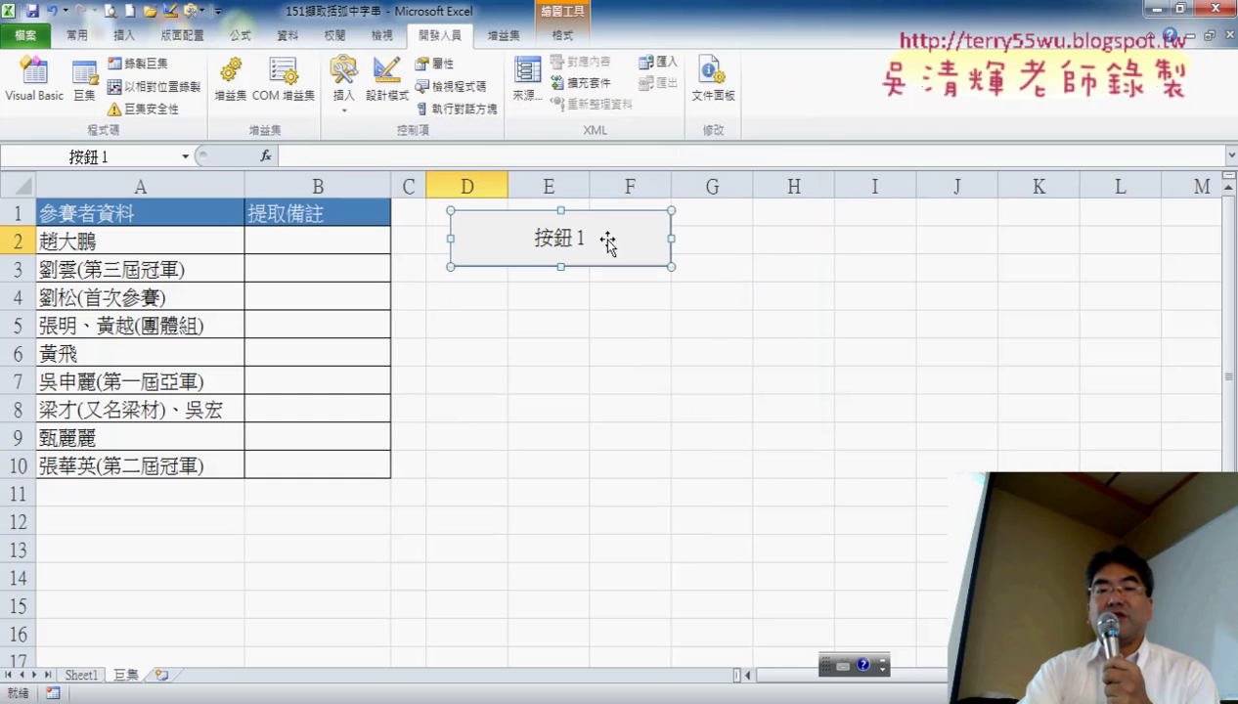
Replace the button caption 按鈕 1 with 括弧字串_巨集.
click(537, 235)
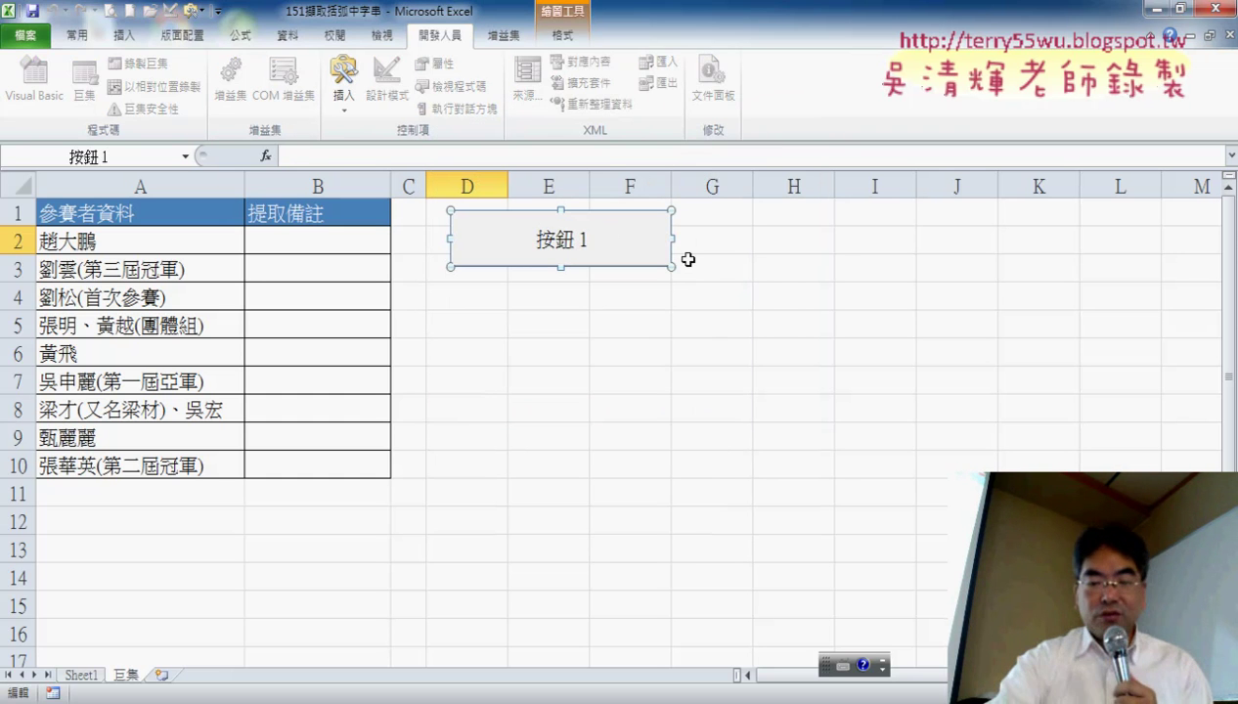
key(Delete)
key(Delete)
key(Delete)
key(Delete)
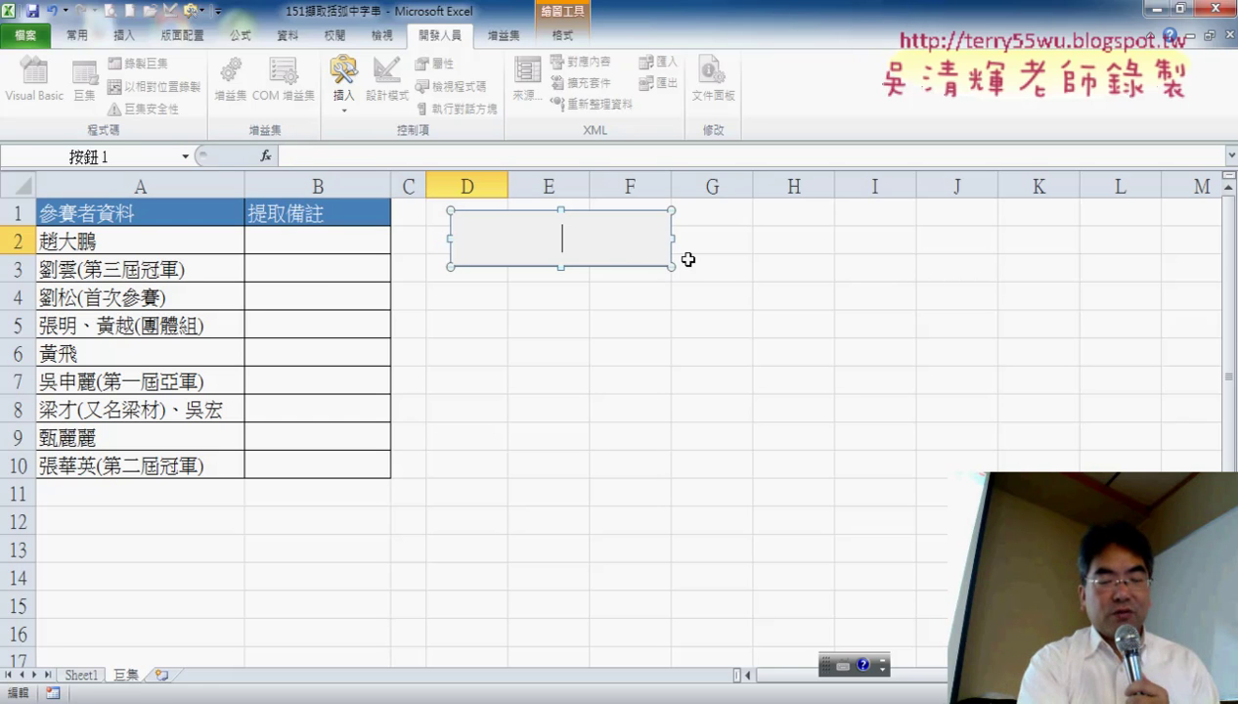
text(括弧字串_巨集)
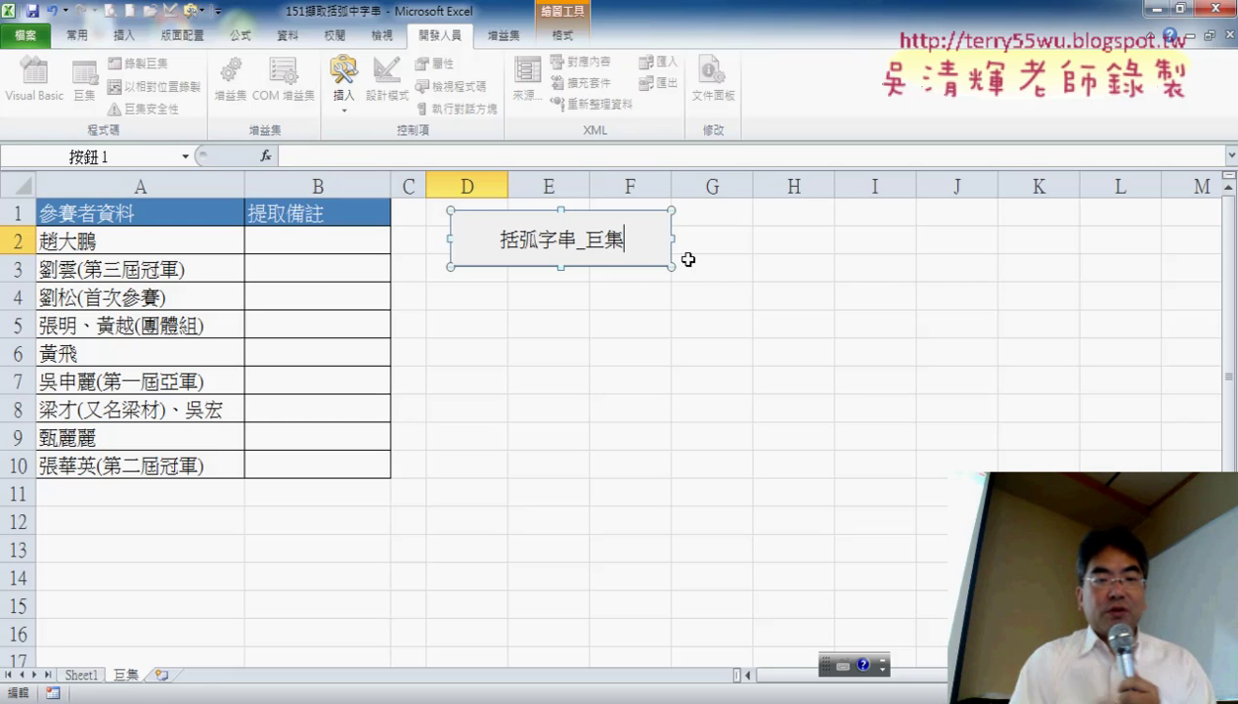
click(717, 380)
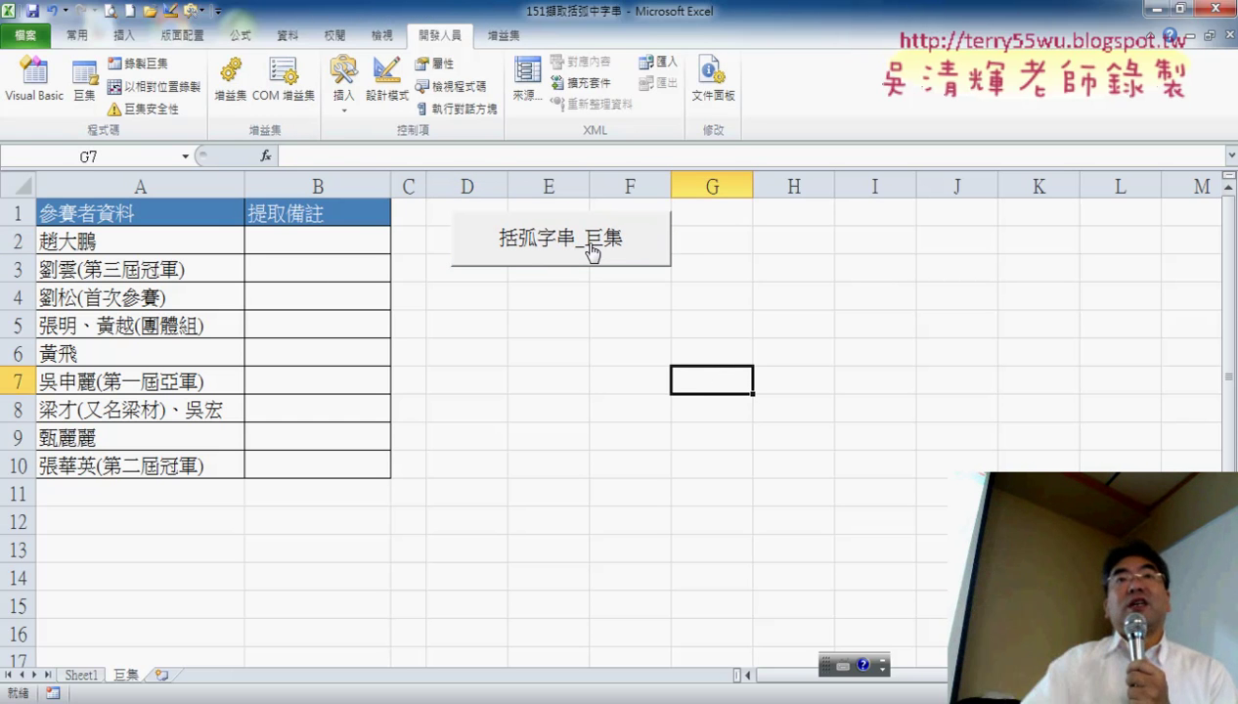
Assign the 清除巨集 macro to the copied second button.
right_click(580, 253)
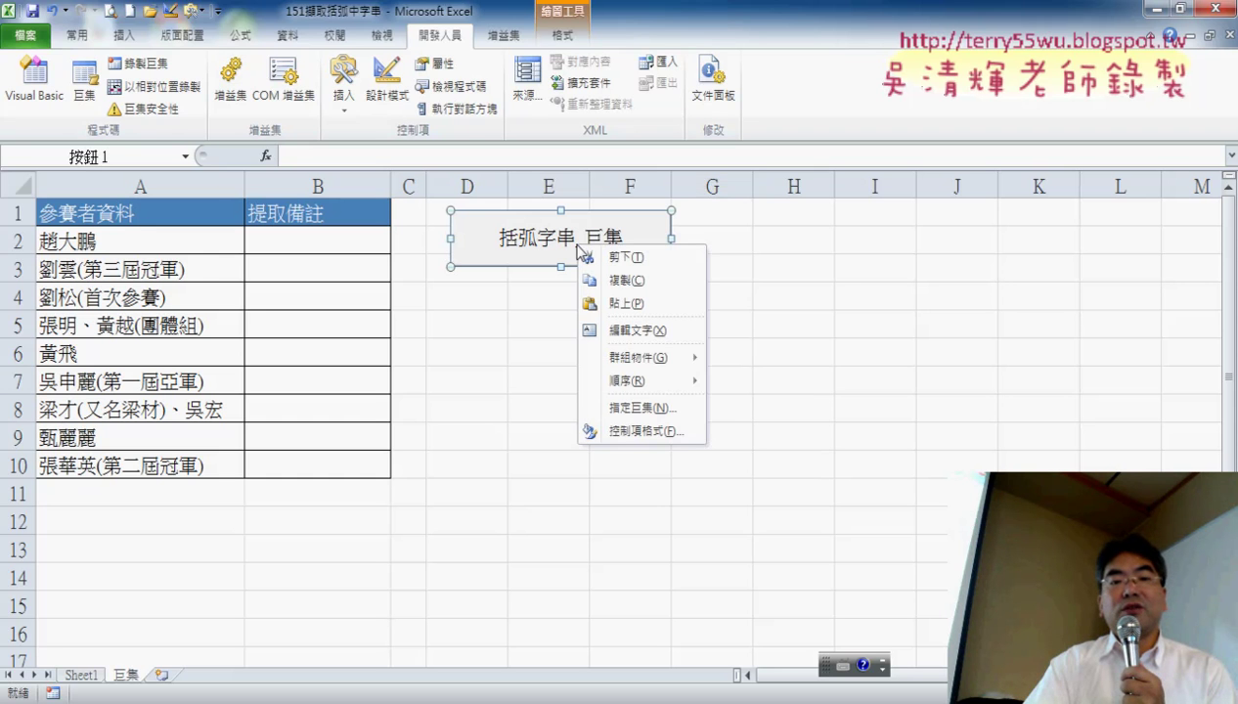
click(465, 305)
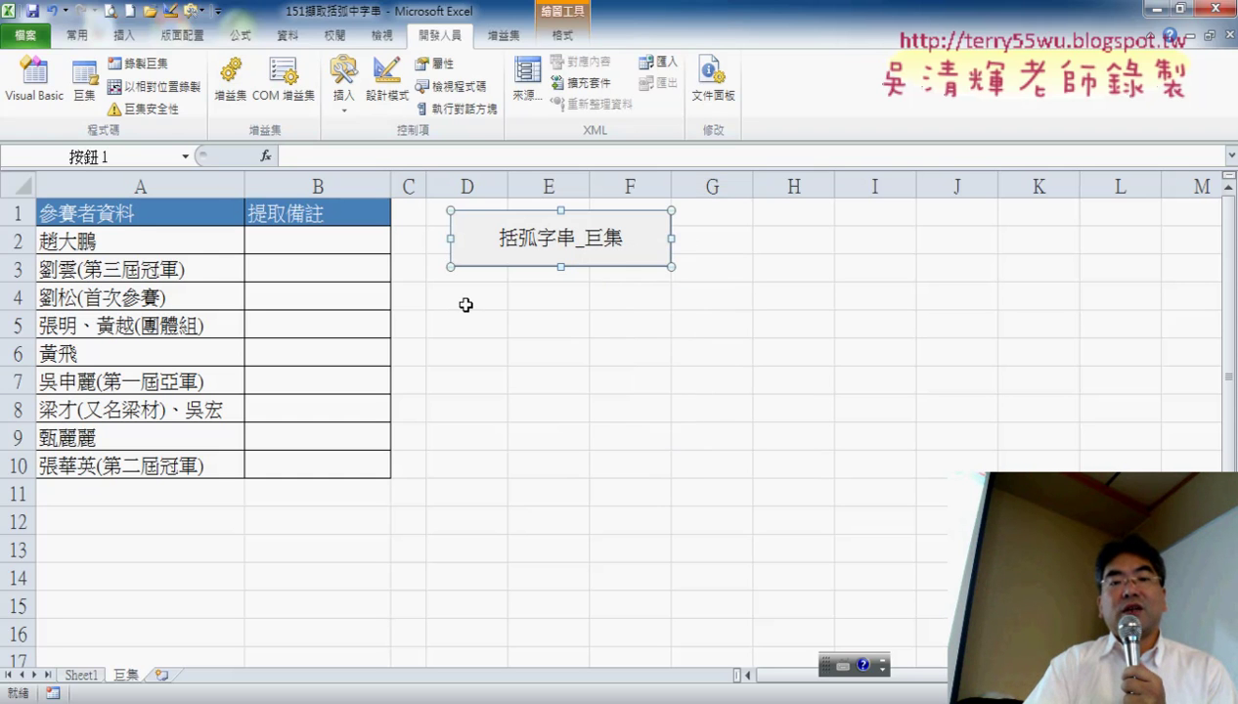
click(469, 301)
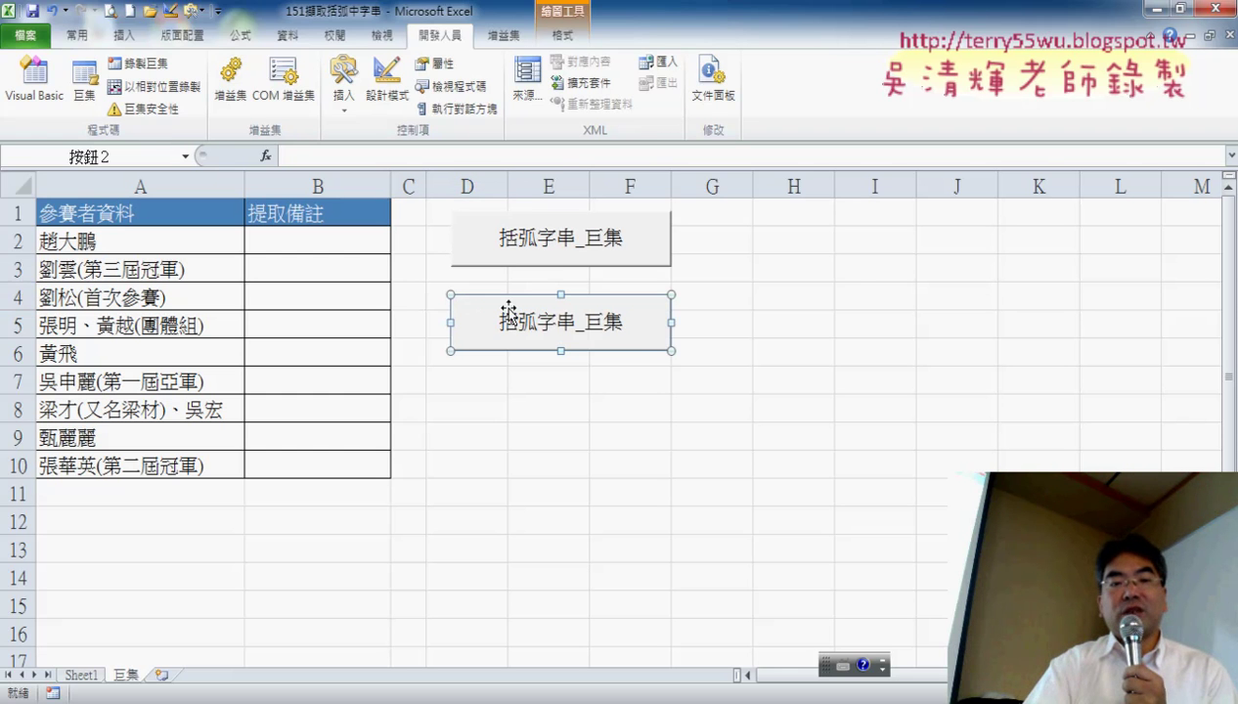
right_click(512, 309)
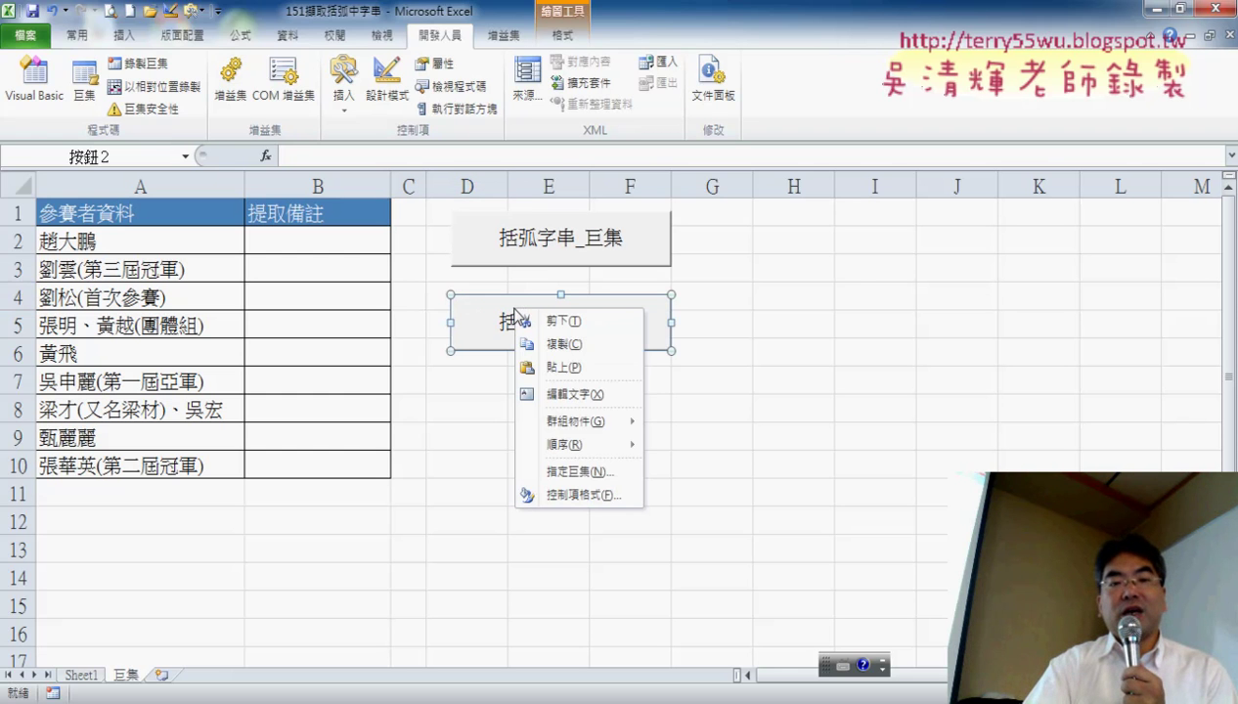
click(583, 472)
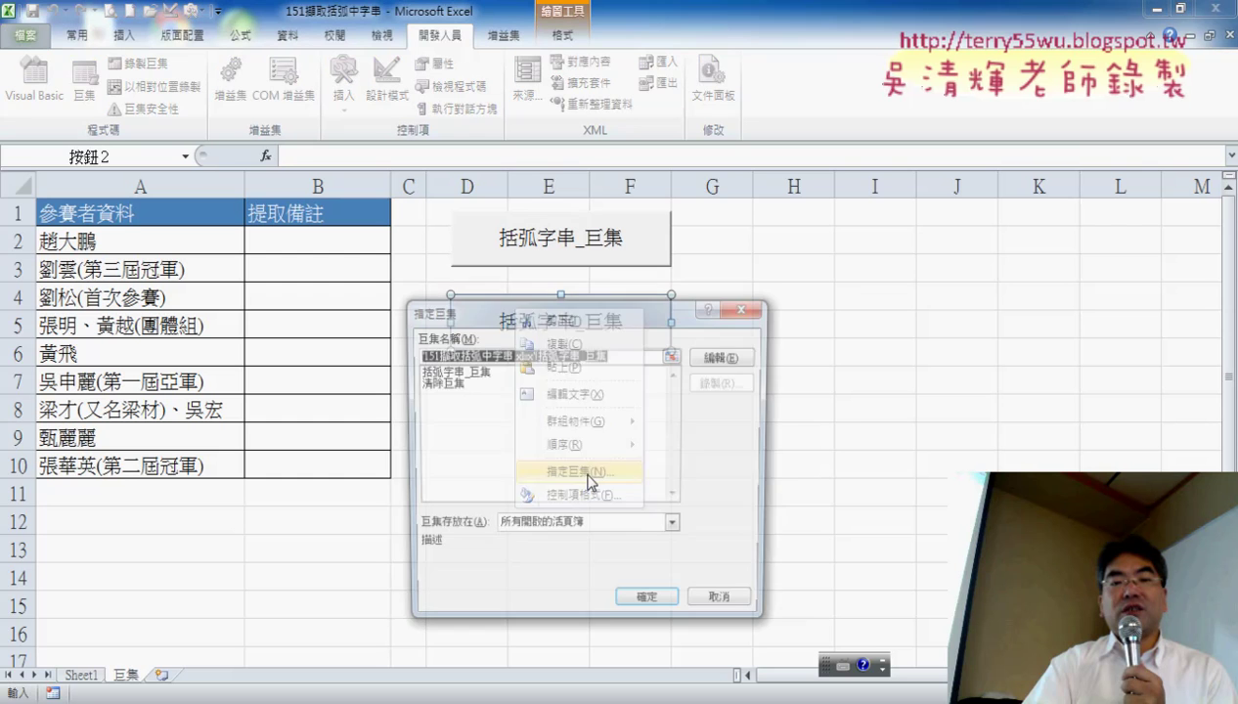
click(437, 383)
drag(462, 355, 401, 358)
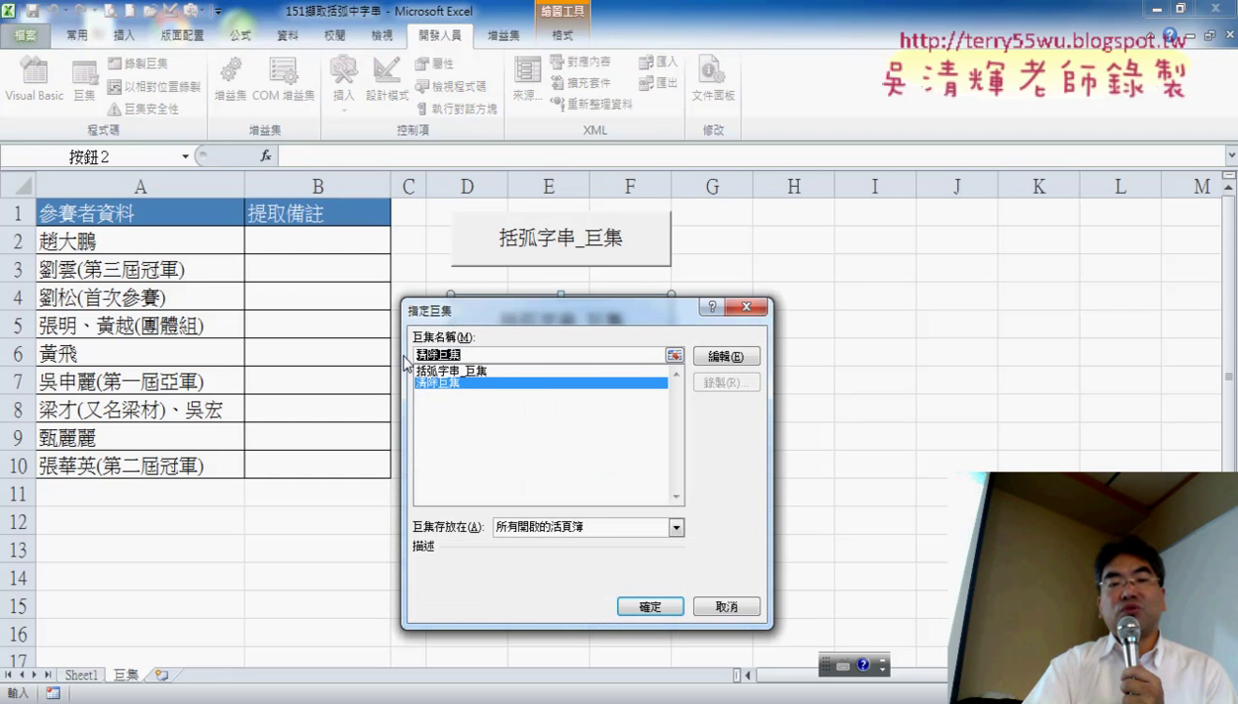
right_click(441, 360)
click(488, 396)
drag(502, 314, 791, 178)
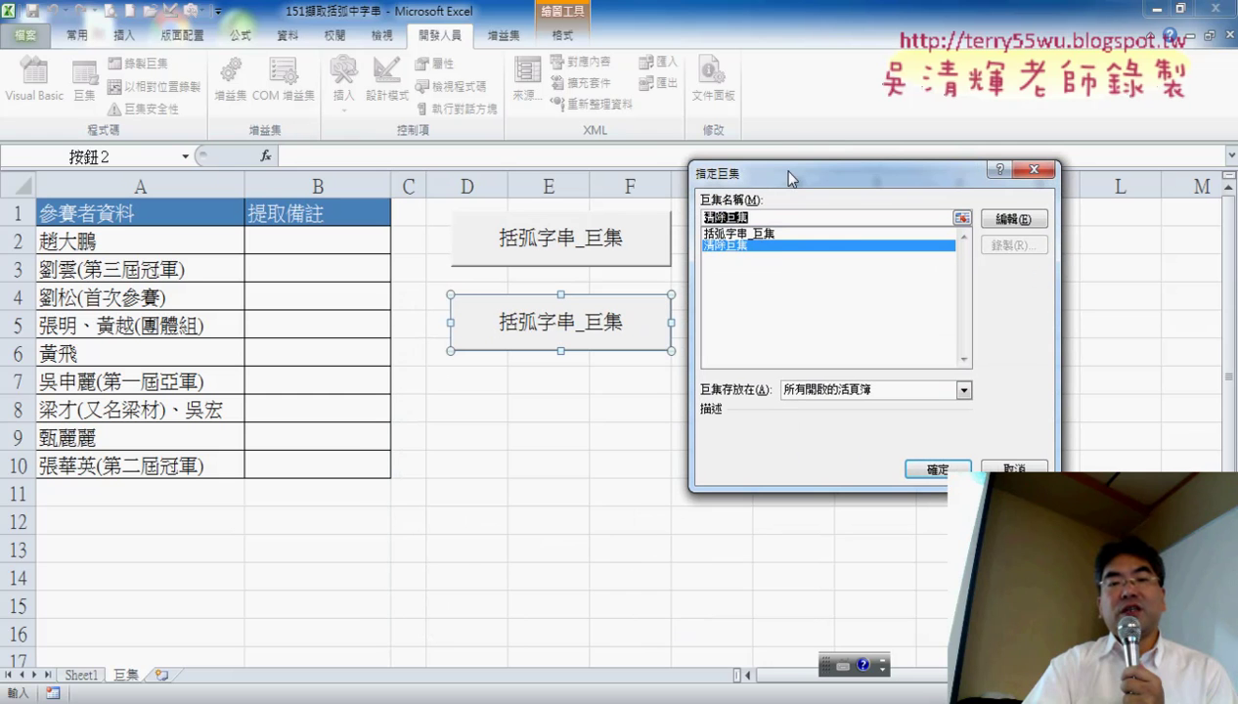
right_click(748, 217)
click(832, 319)
click(953, 471)
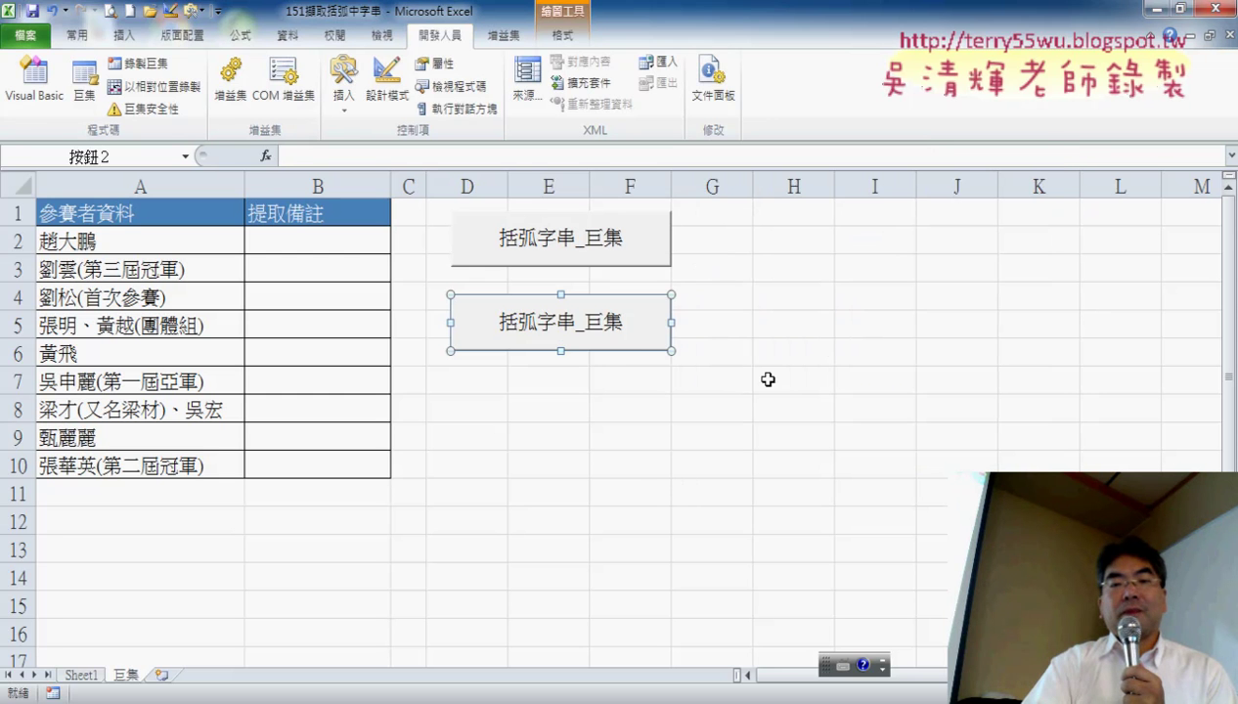
Change the second button's caption to 清除巨集.
click(509, 323)
key(Delete)
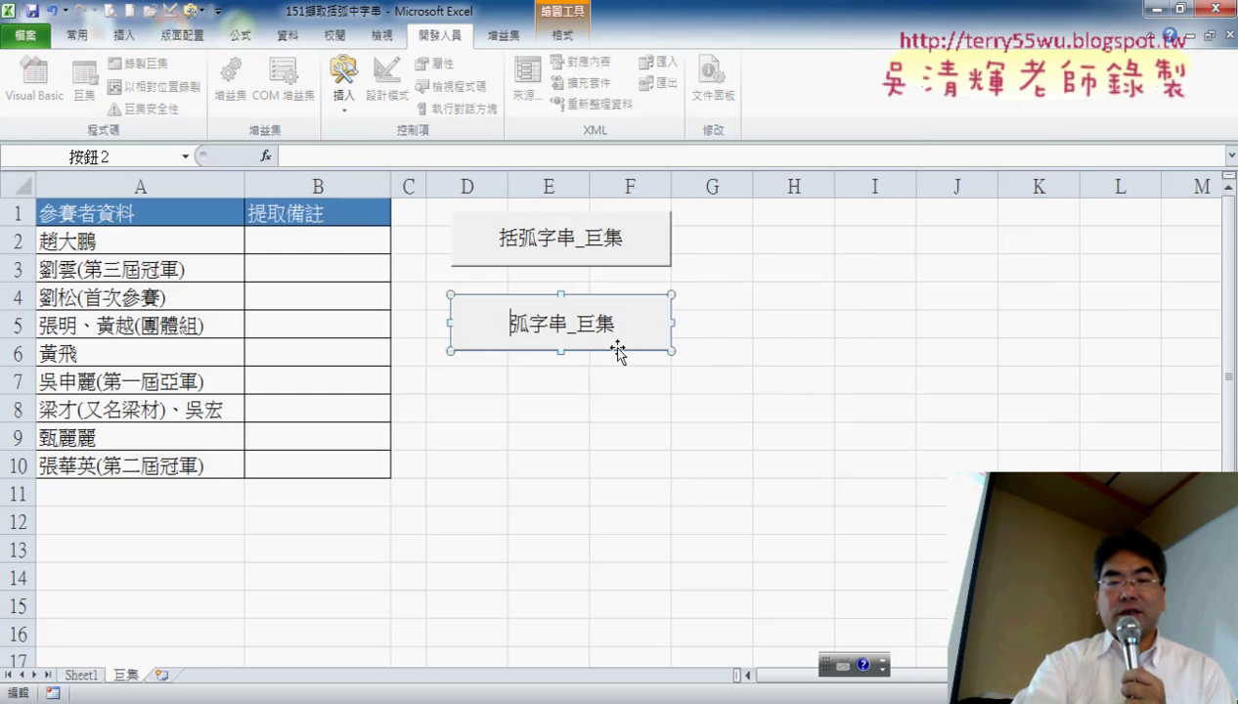
key(Delete)
key(Delete)
key(Delete)
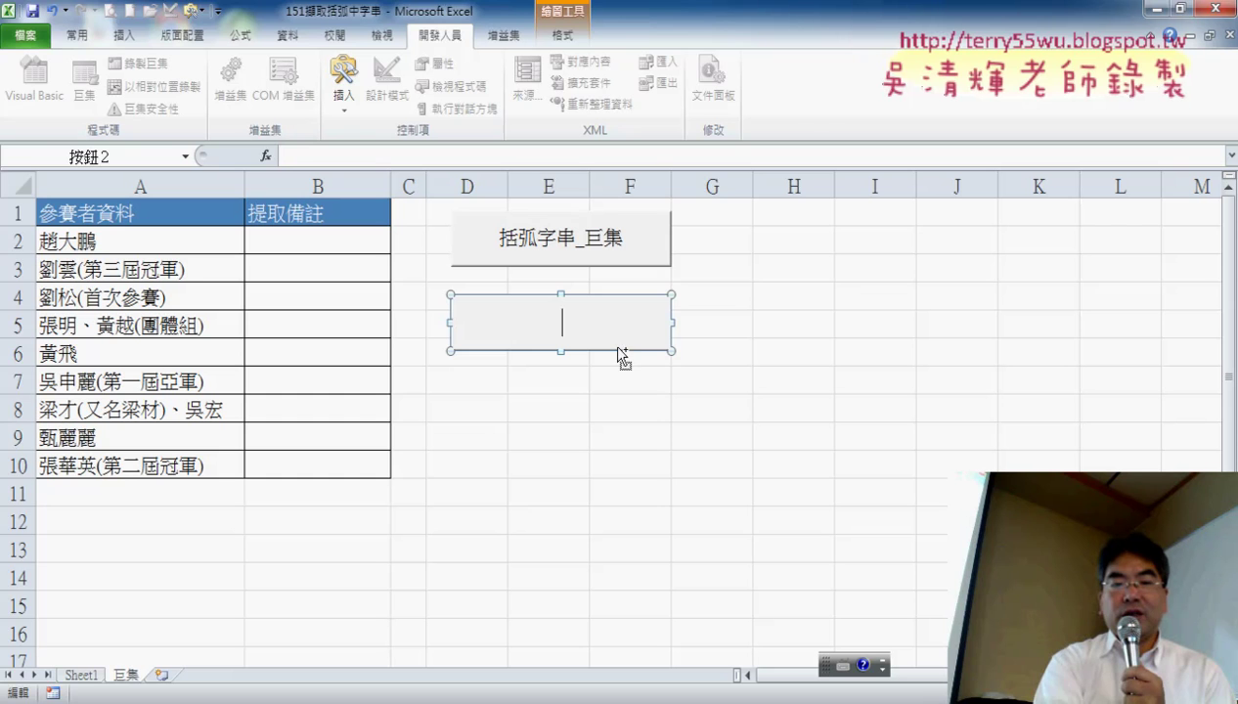
text(清除巨集)
click(675, 485)
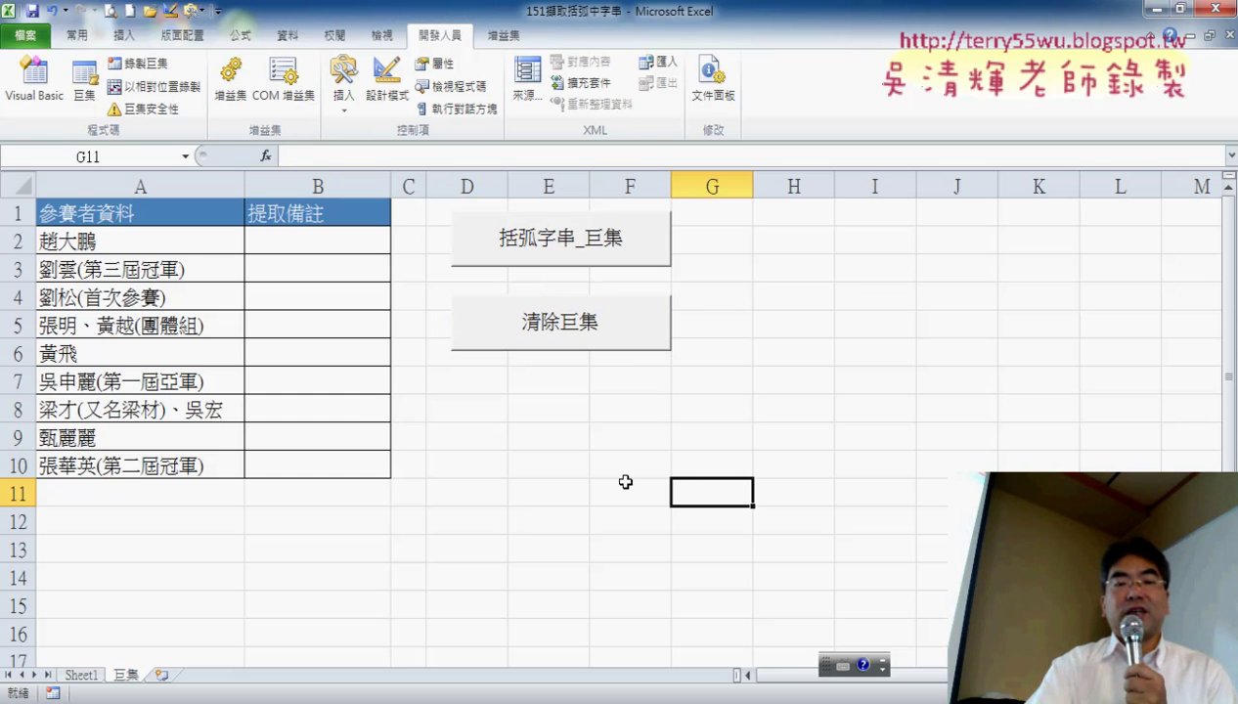
Use the 括弧字串_巨集 button to fill 提取備註, then the 清除巨集 button to clear it.
click(614, 236)
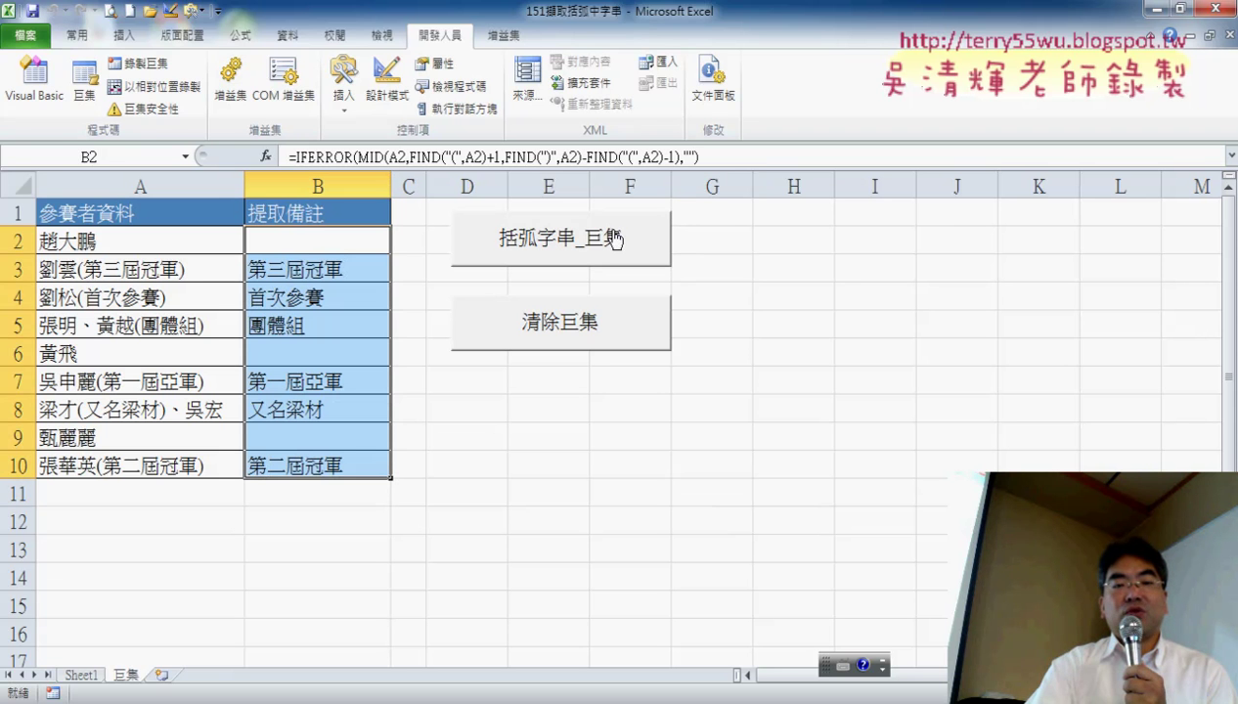
click(602, 340)
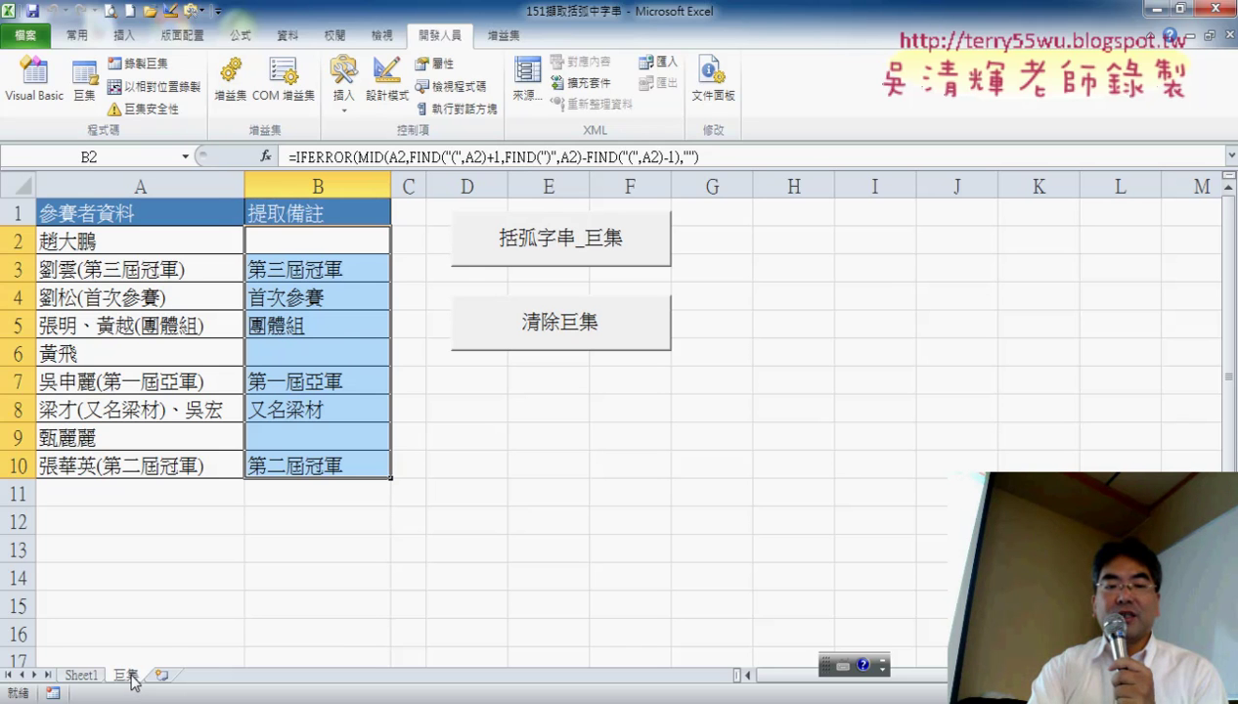
Duplicate the 巨集 sheet, name the copy VBA, and switch to the PowerPoint slides.
drag(133, 681, 208, 655)
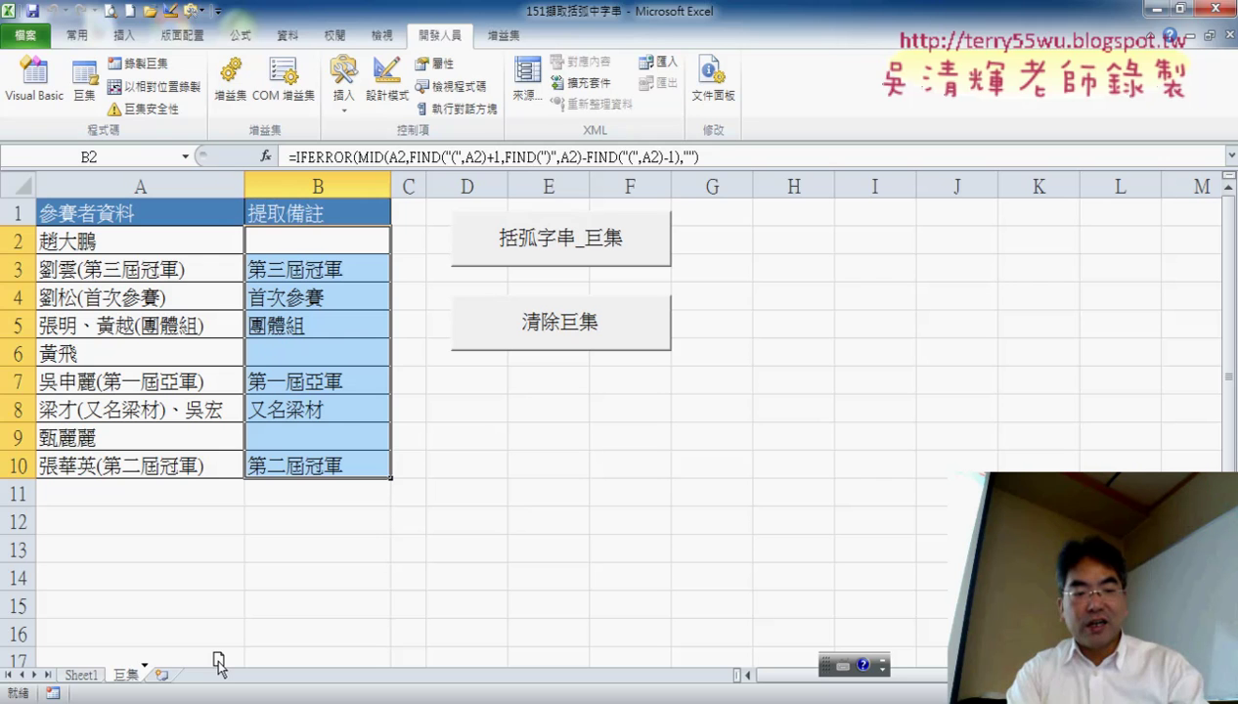
drag(217, 662, 174, 679)
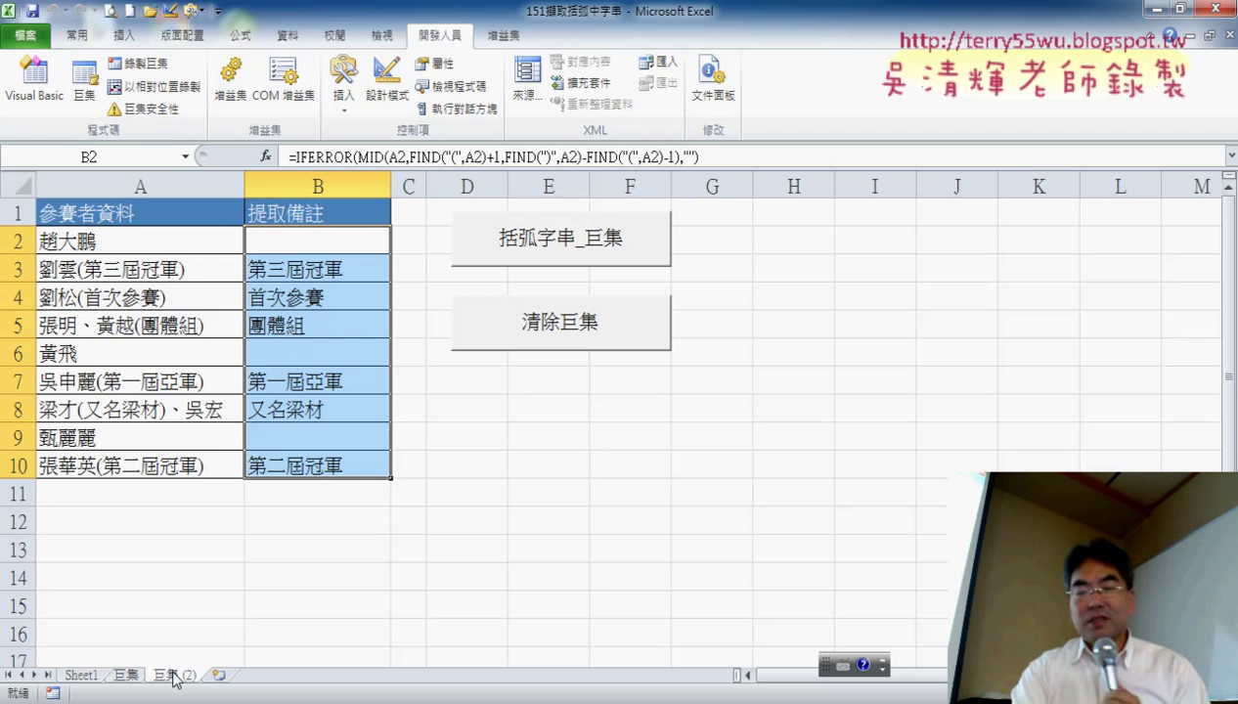
double_click(174, 677)
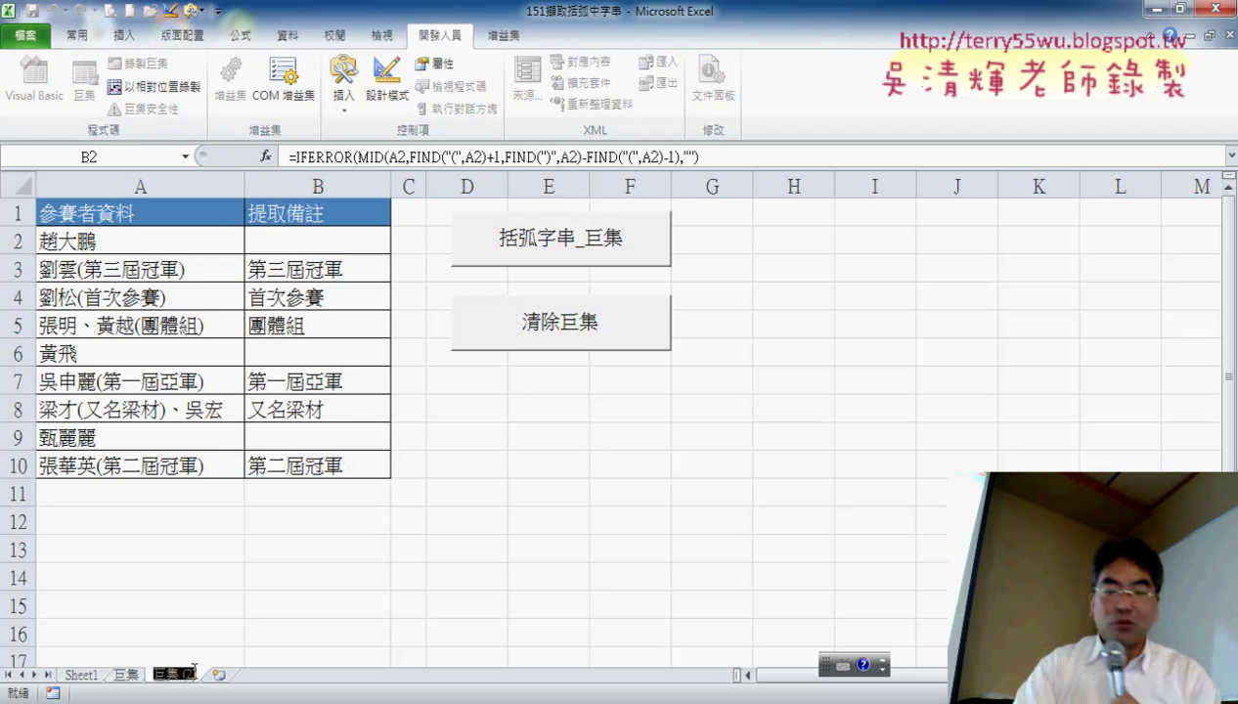
text(VB)
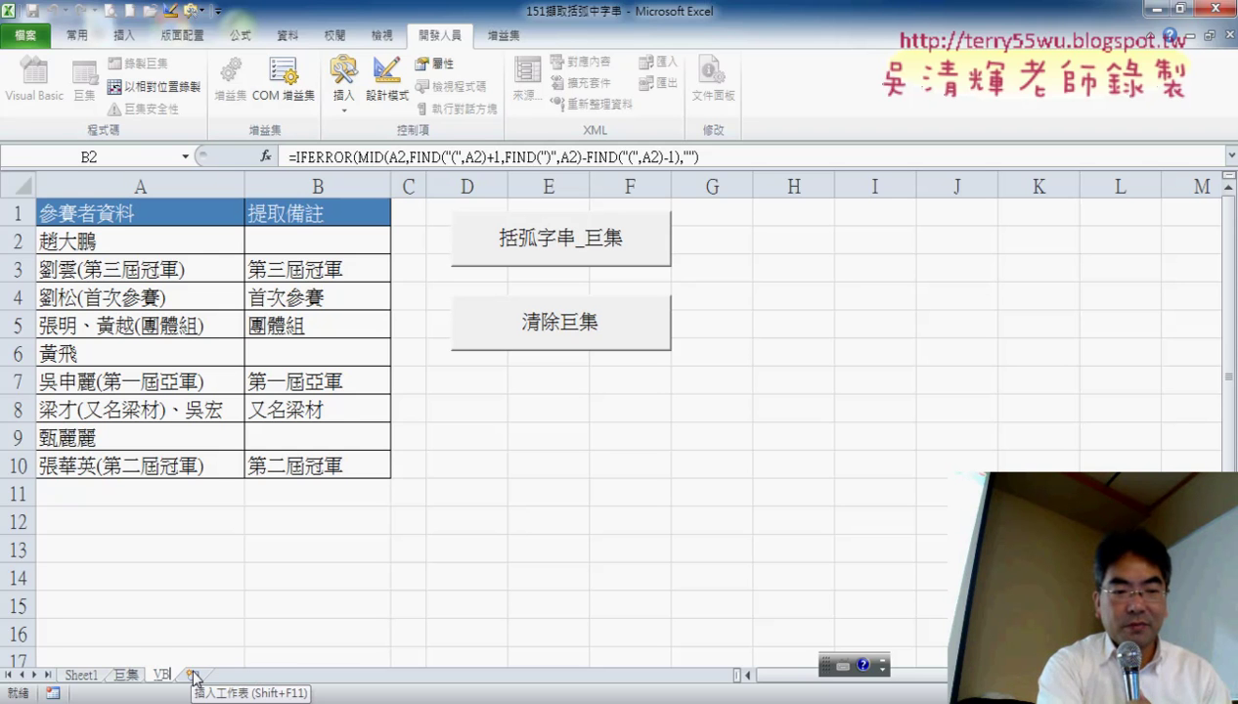
text(A)
key(Return)
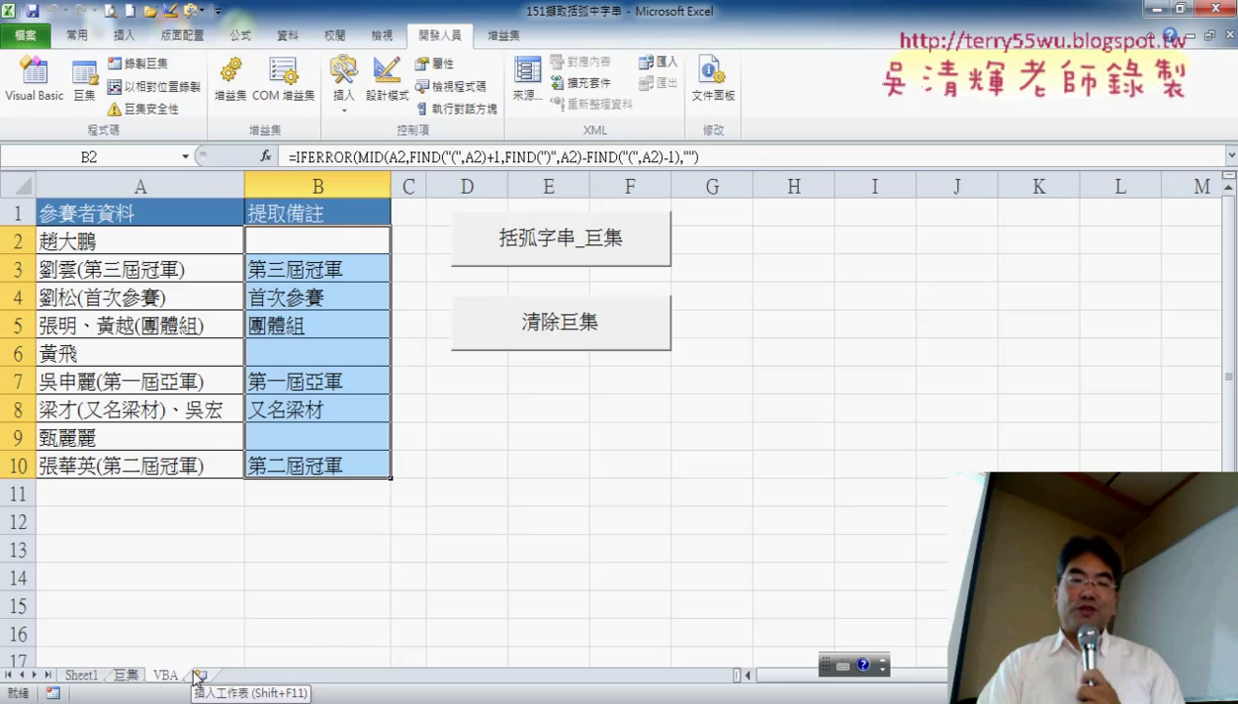
key(alt+Tab)
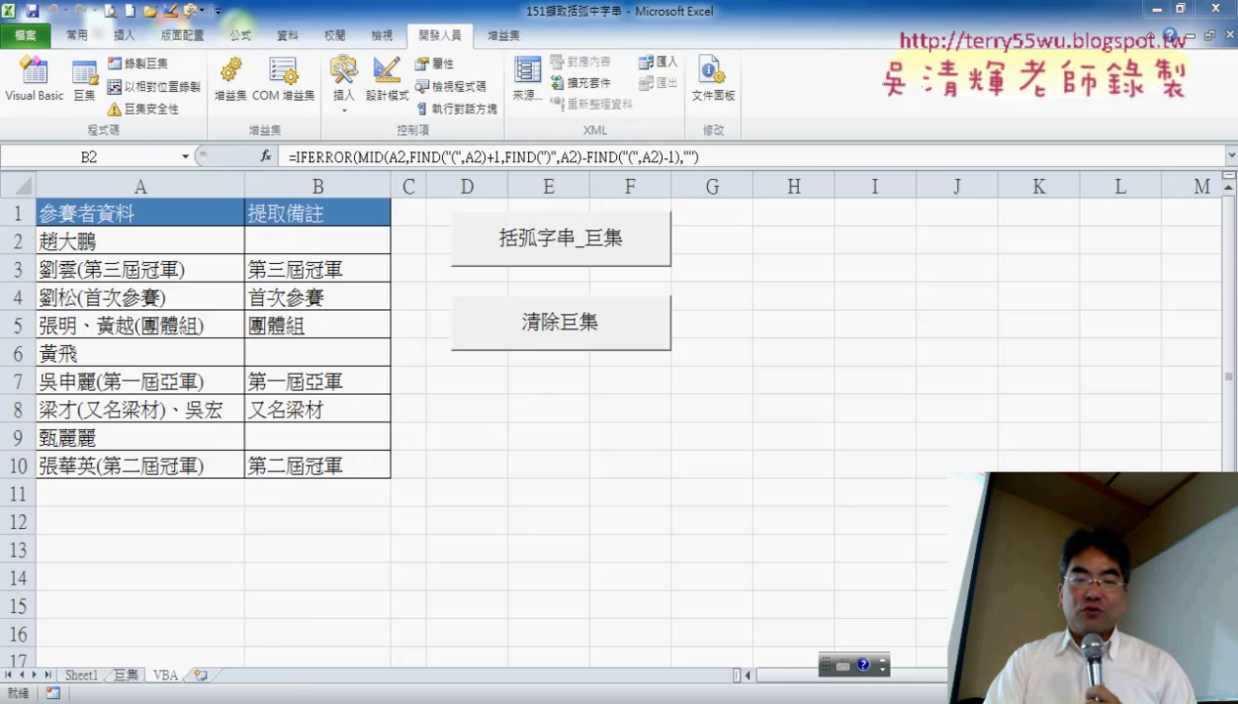
scroll(471, 533, down, 1)
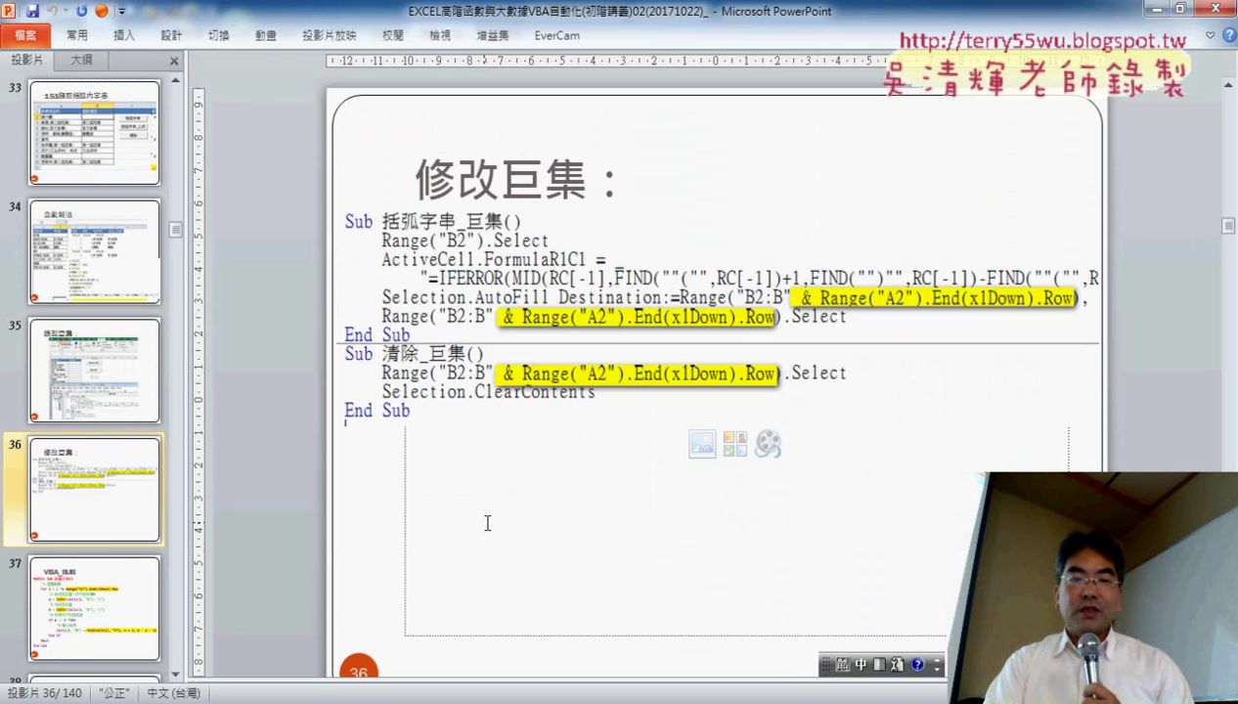
scroll(486, 523, down, 2)
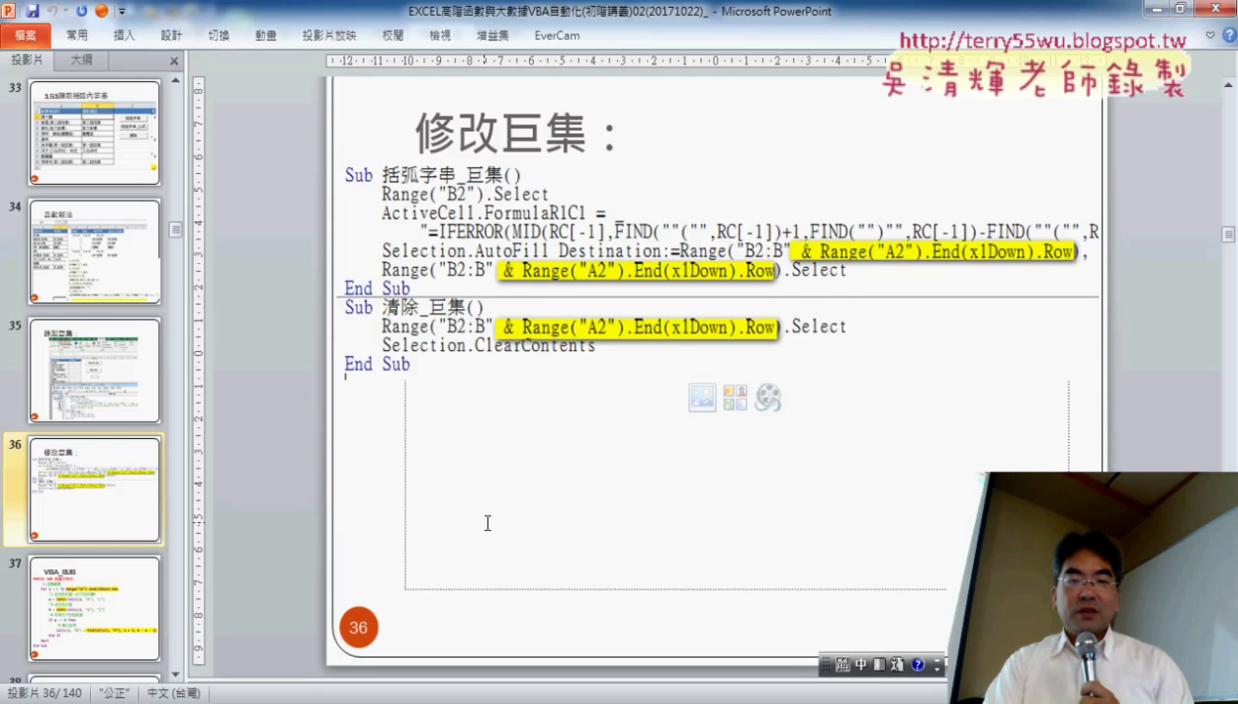
scroll(486, 524, down, 1)
scroll(486, 525, up, 2)
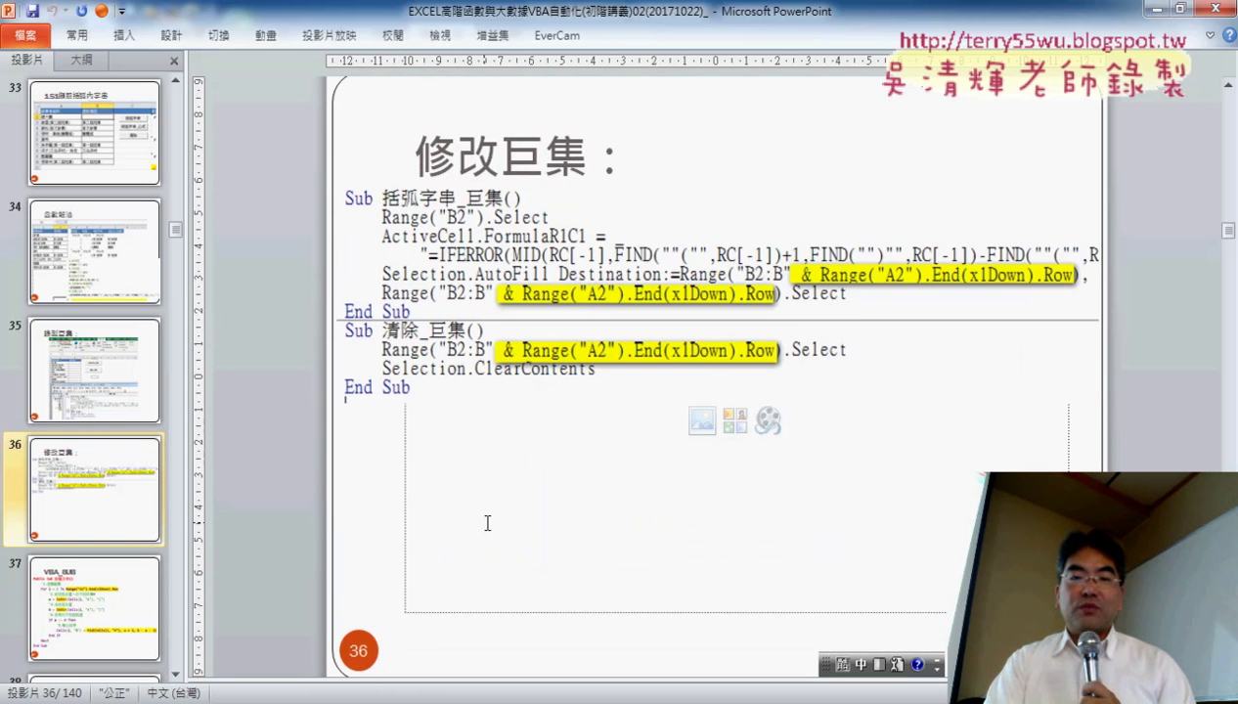
scroll(486, 523, up, 1)
scroll(485, 519, up, 2)
scroll(486, 523, down, 2)
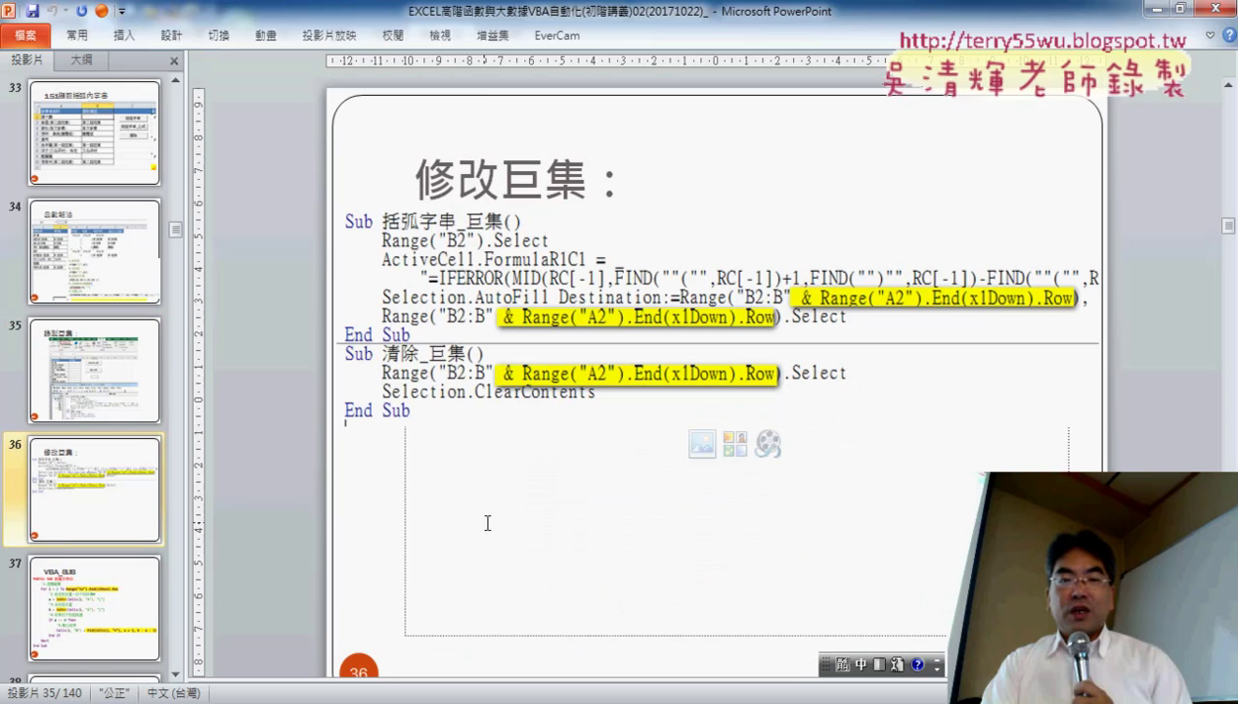
scroll(487, 523, down, 1)
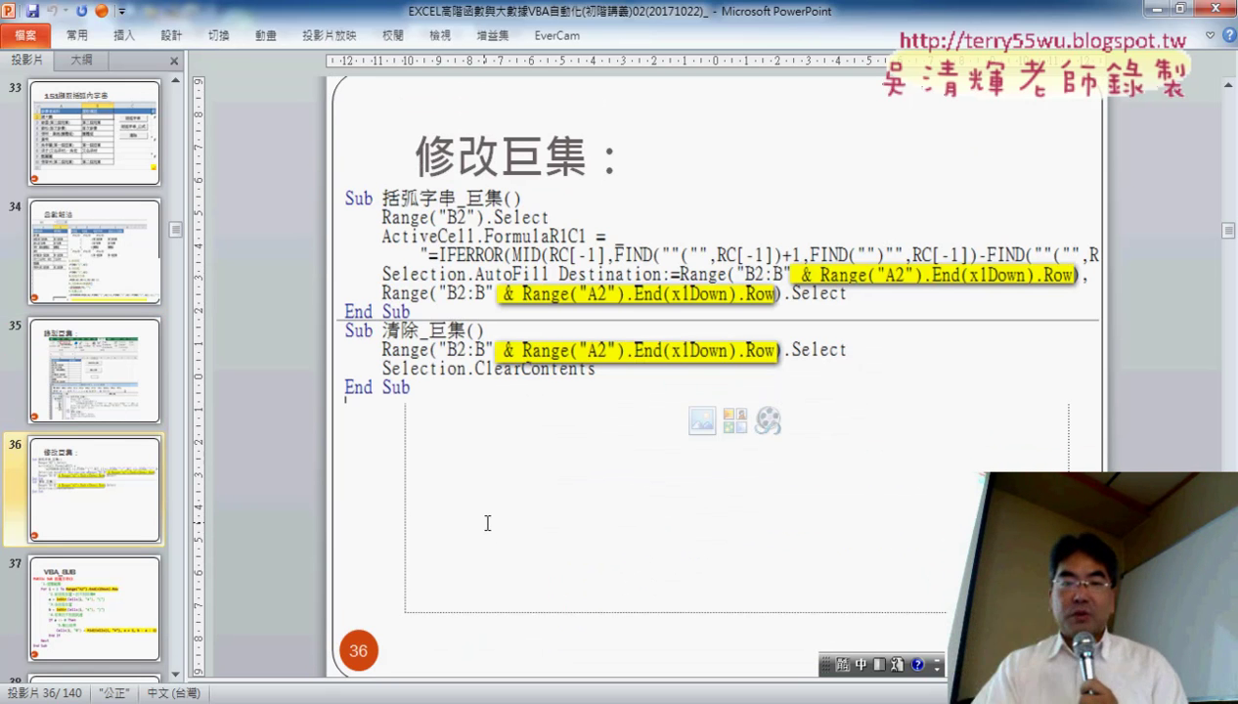
click(1152, 8)
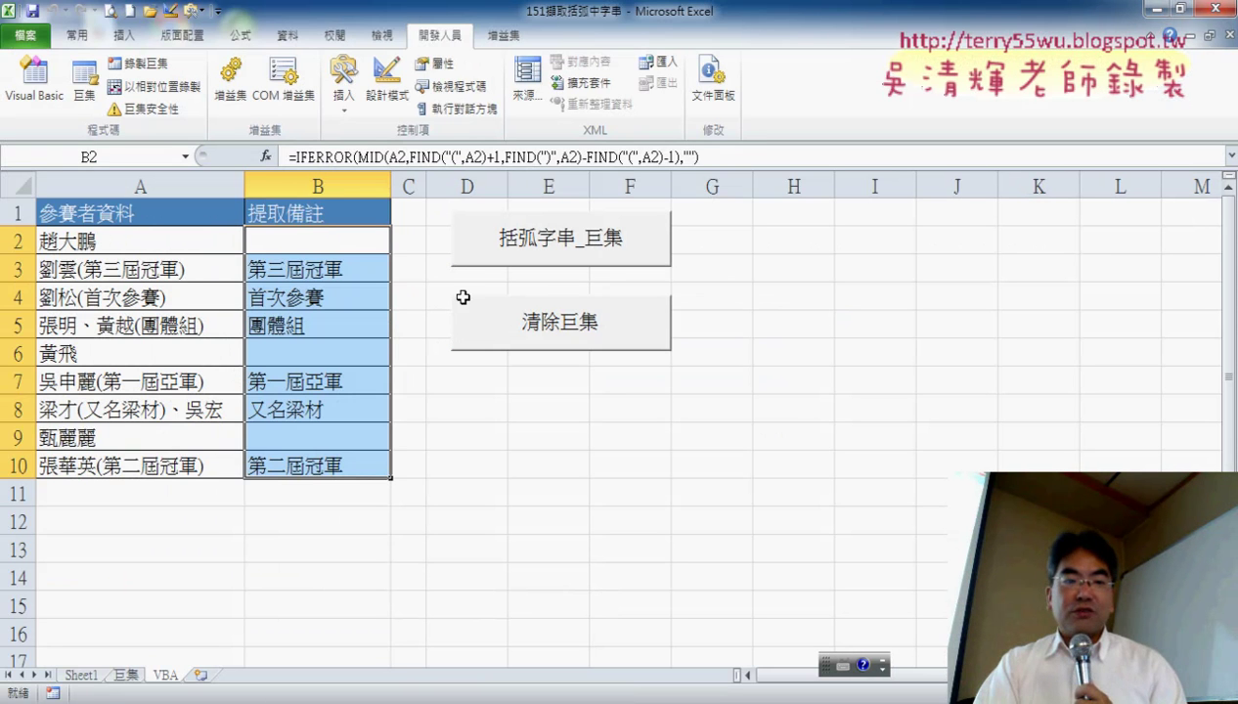
Copy the participant entries in A8:A10 into A11:A13.
drag(79, 420, 102, 465)
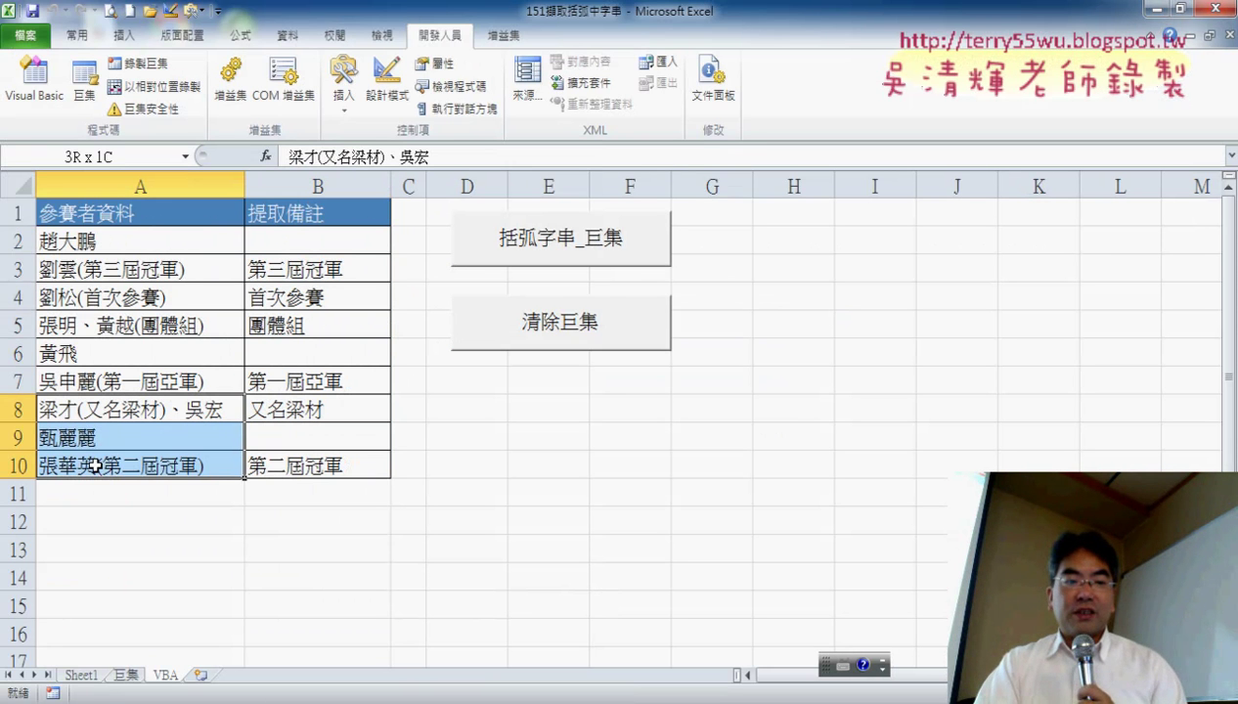
key(ctrl+c)
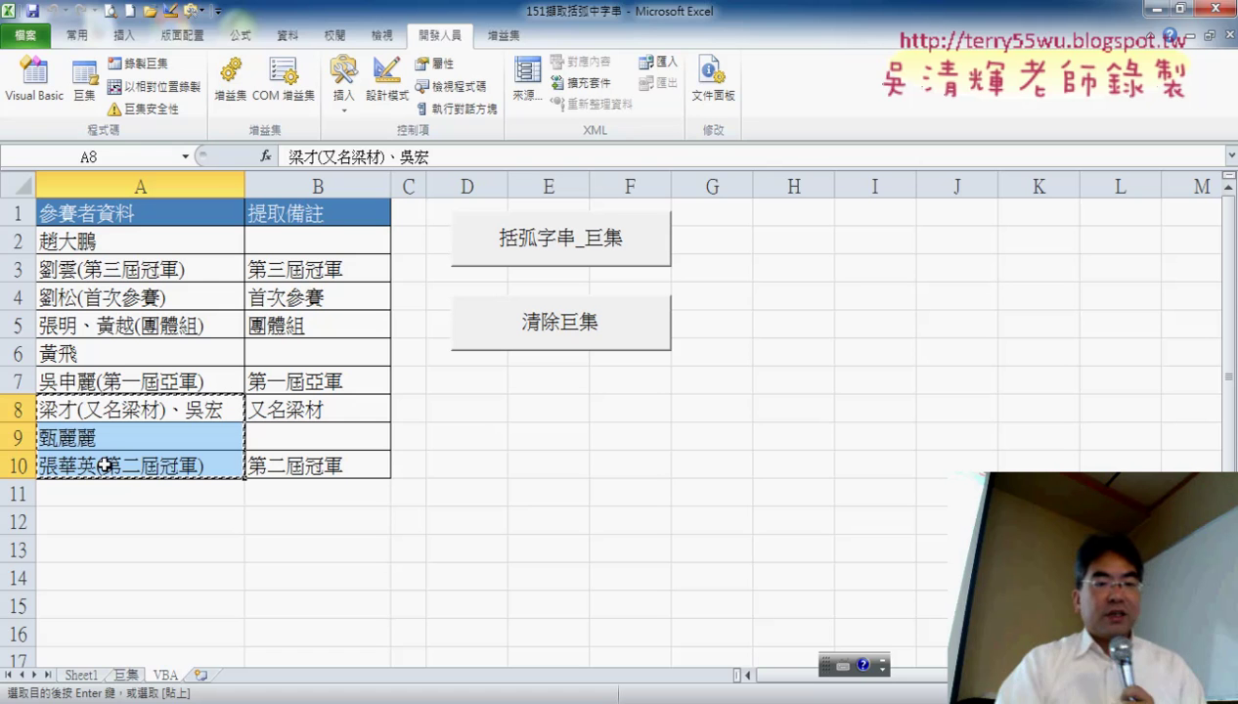
click(108, 491)
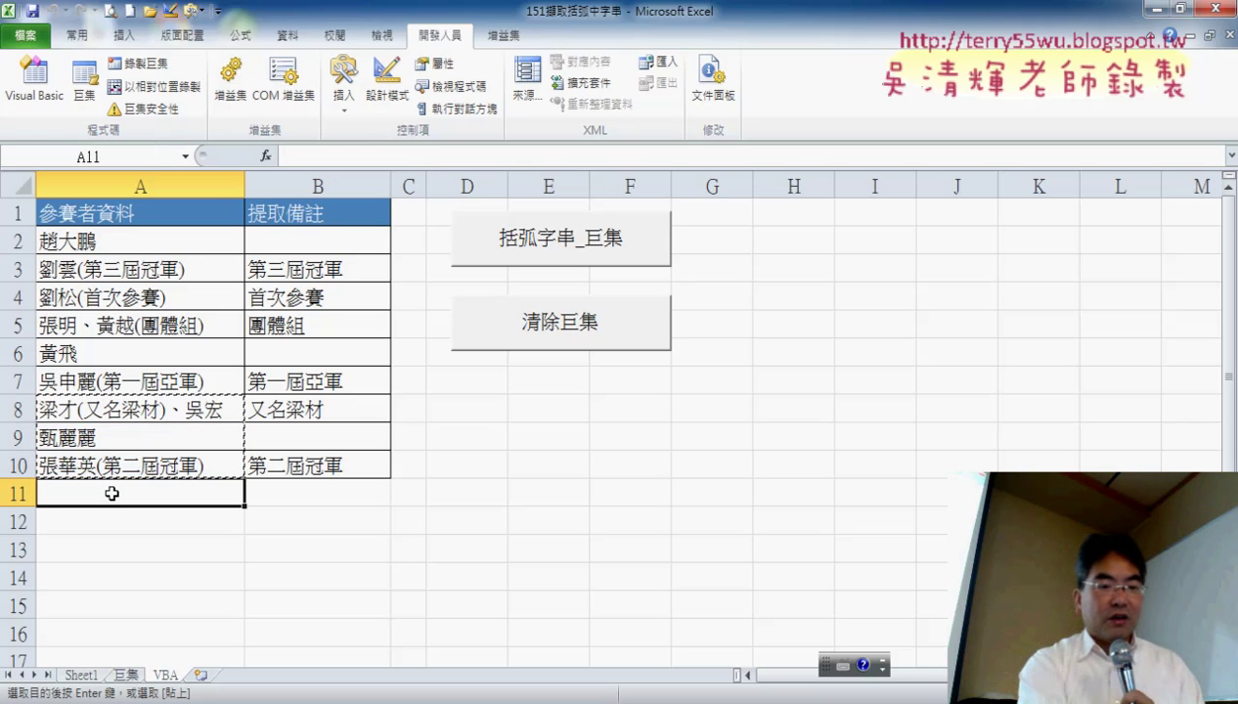
key(ctrl+v)
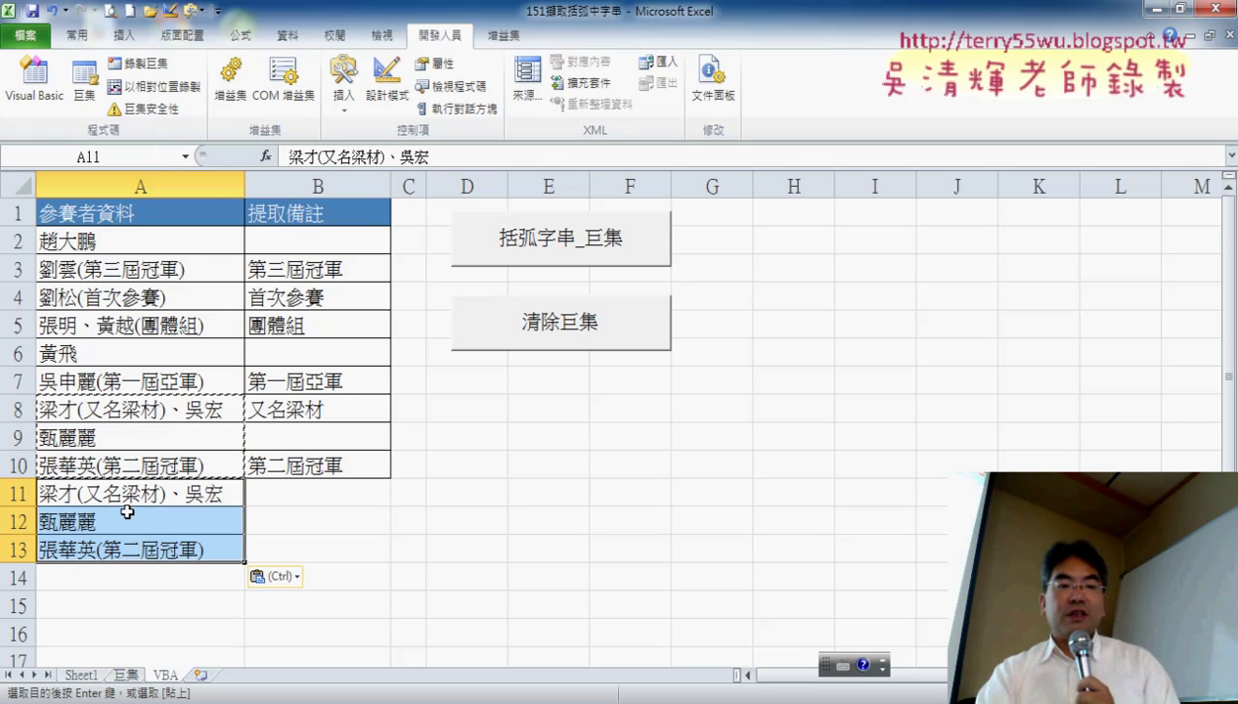
Retest the clear and extraction macro buttons, then open the Visual Basic editor.
click(545, 339)
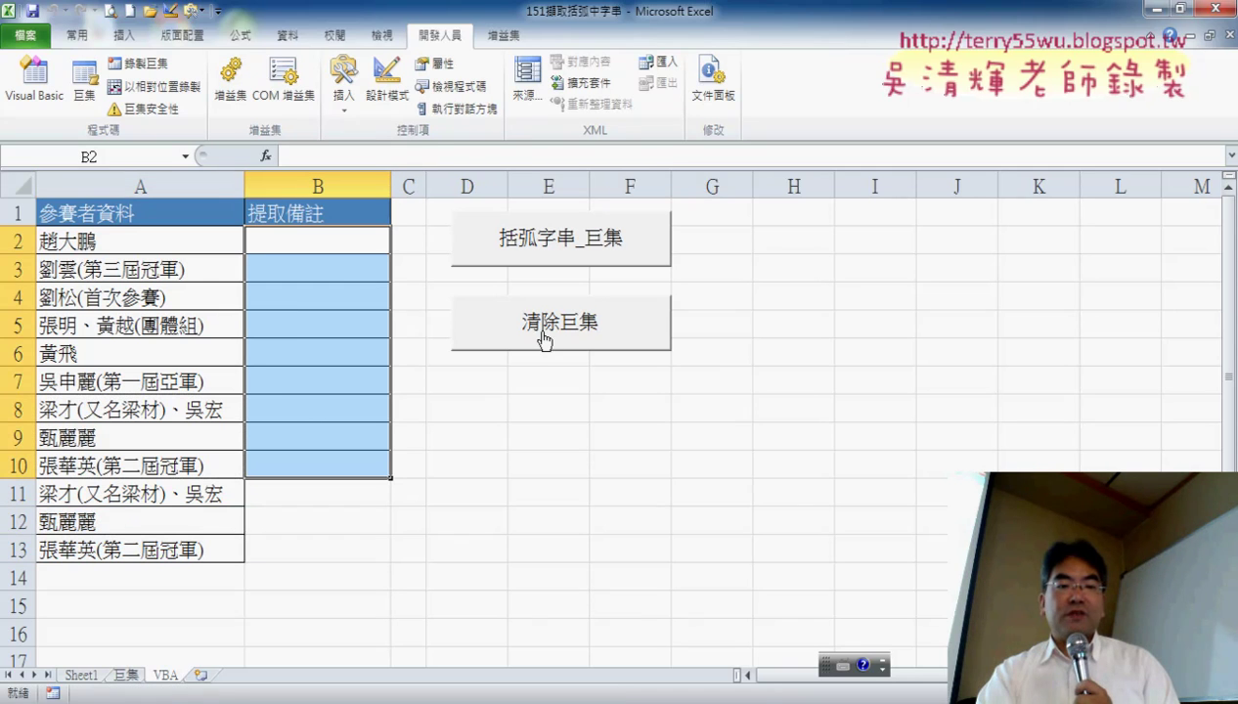
click(553, 241)
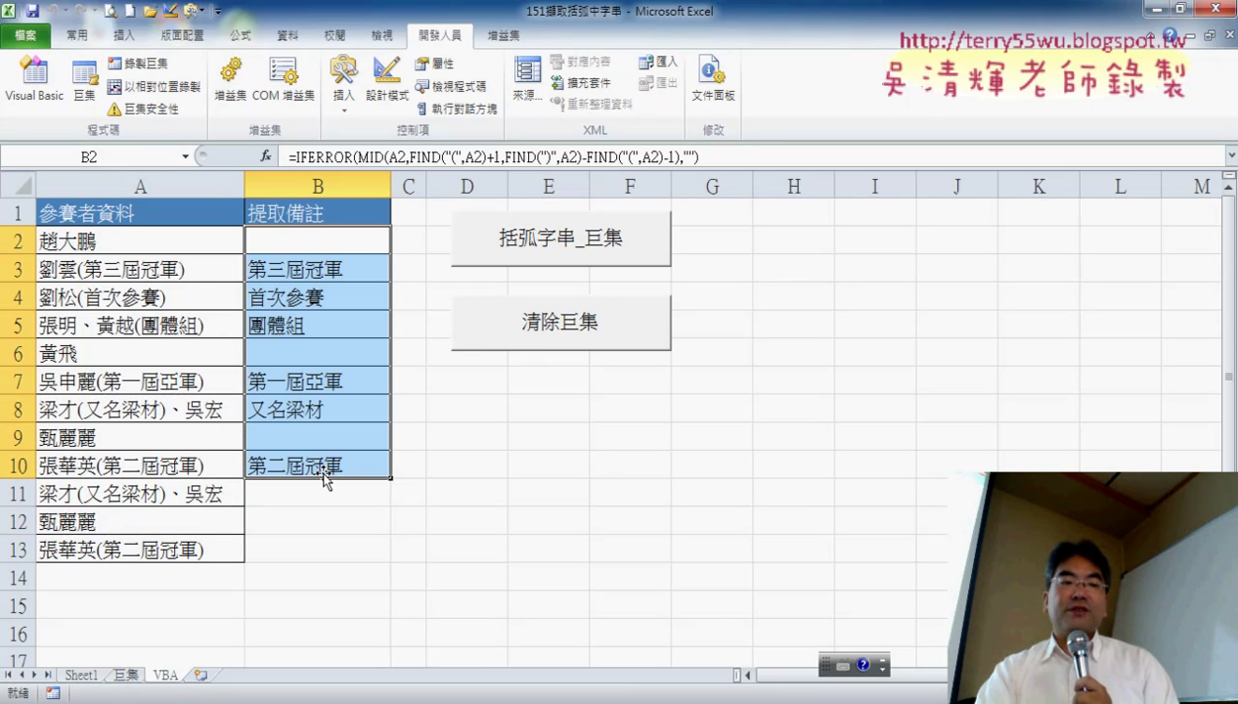
click(569, 328)
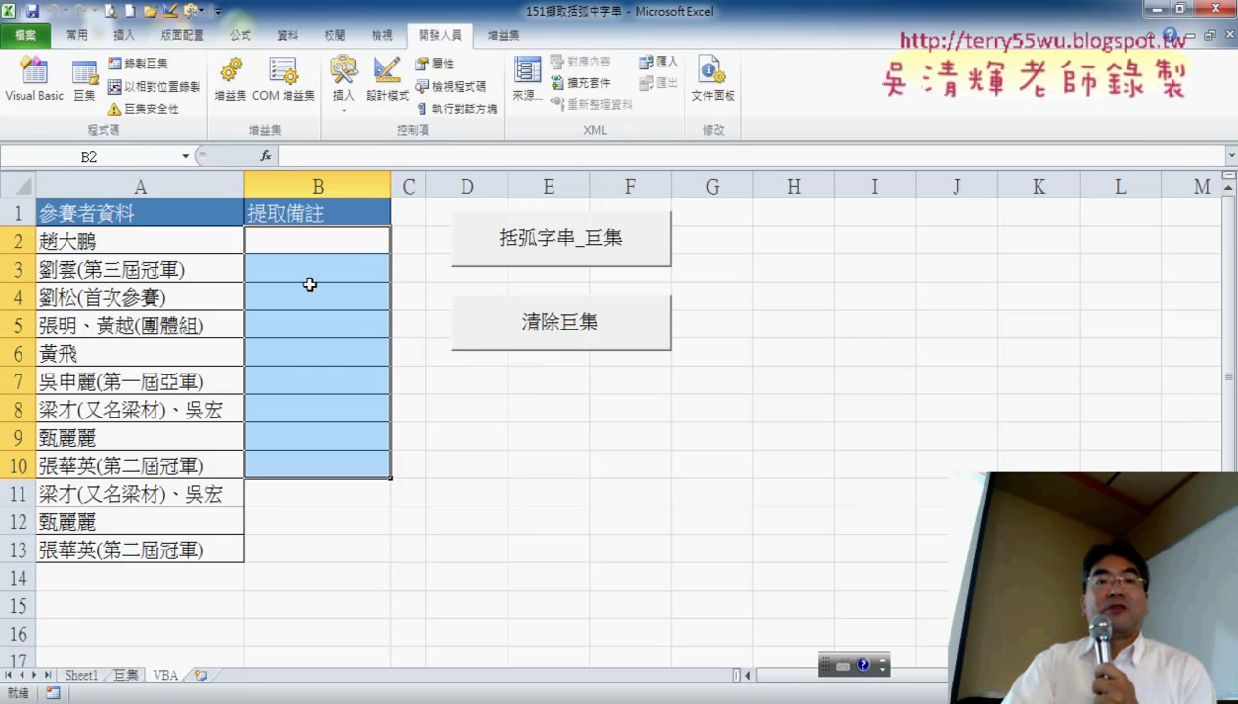
click(48, 111)
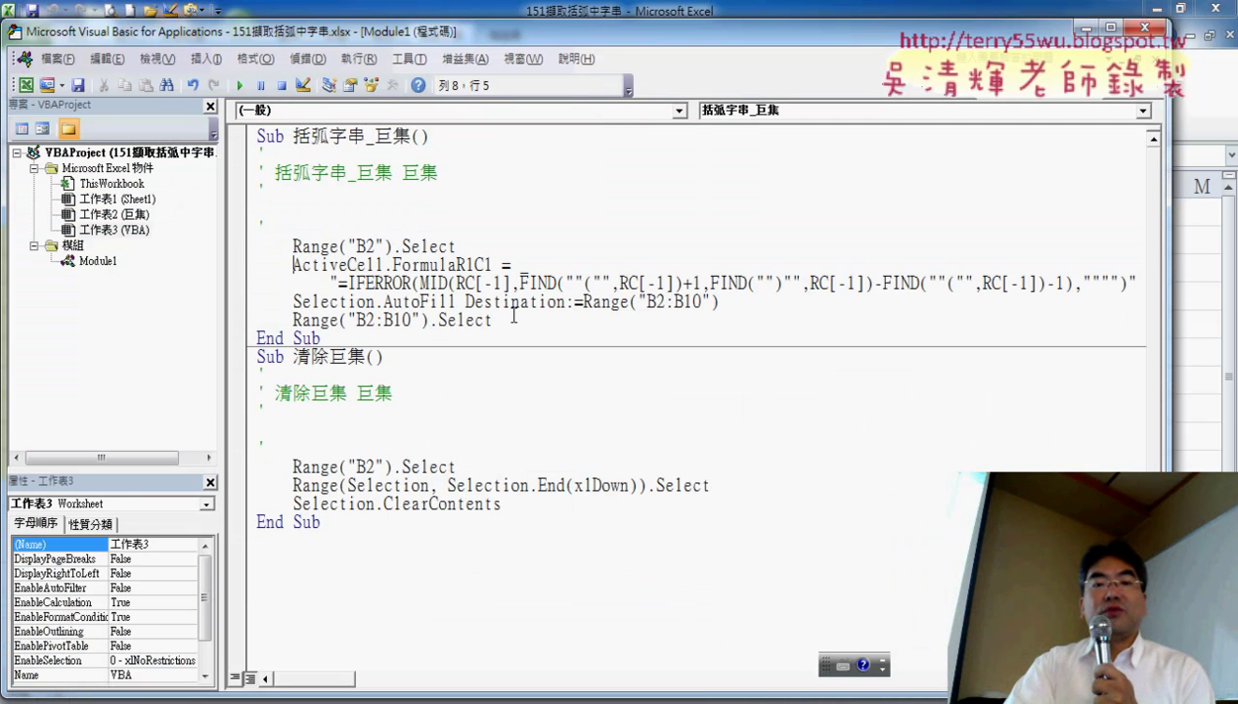
Highlight the hard-coded row 10 in the macro's fill and selection ranges.
drag(682, 302, 699, 302)
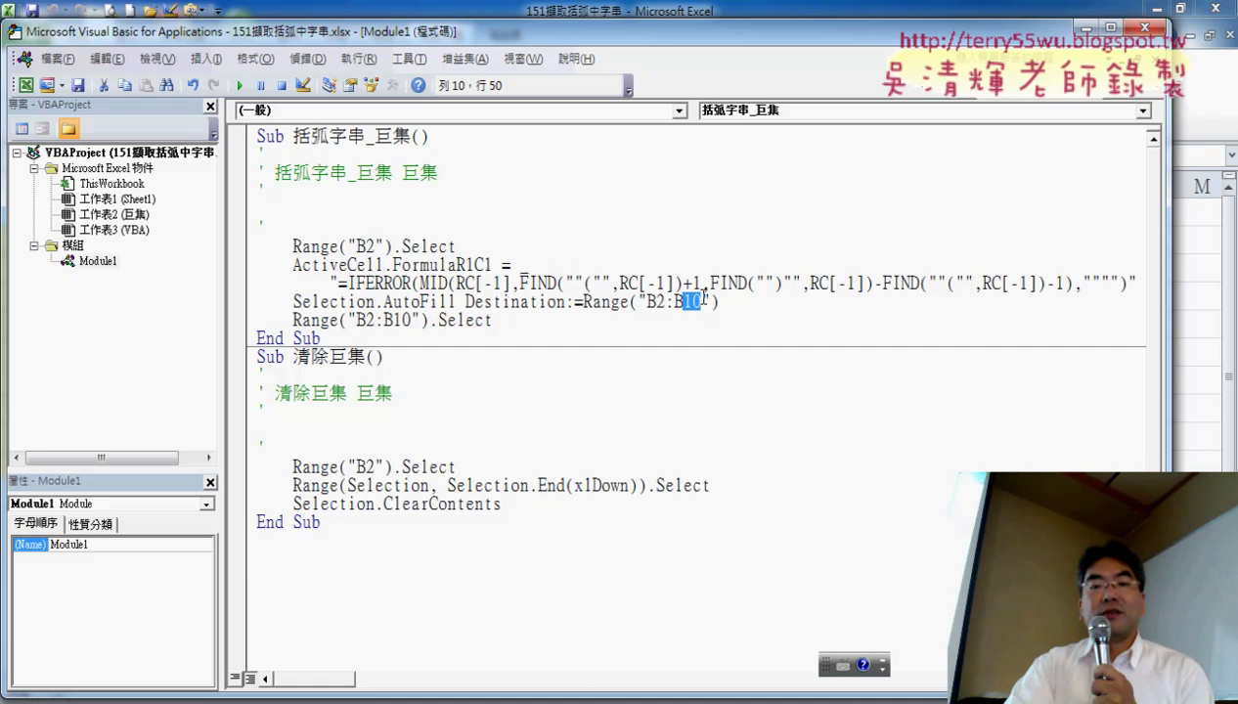
drag(393, 320, 418, 319)
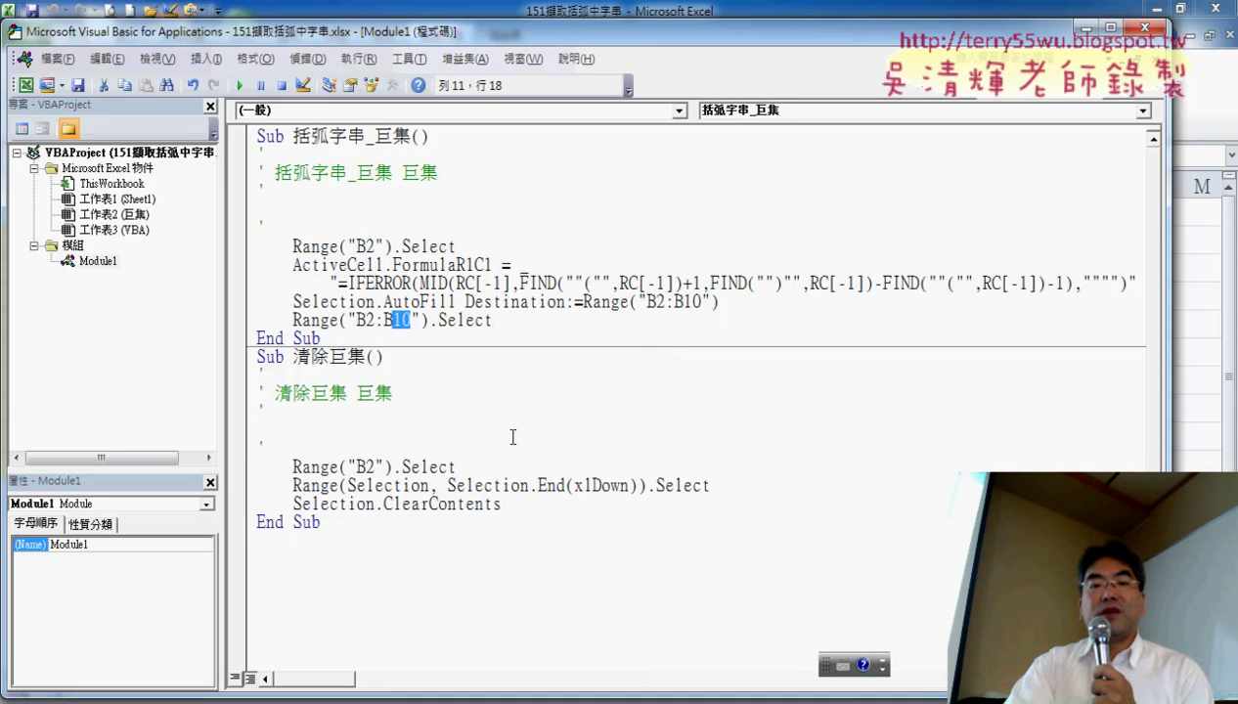
drag(701, 302, 682, 302)
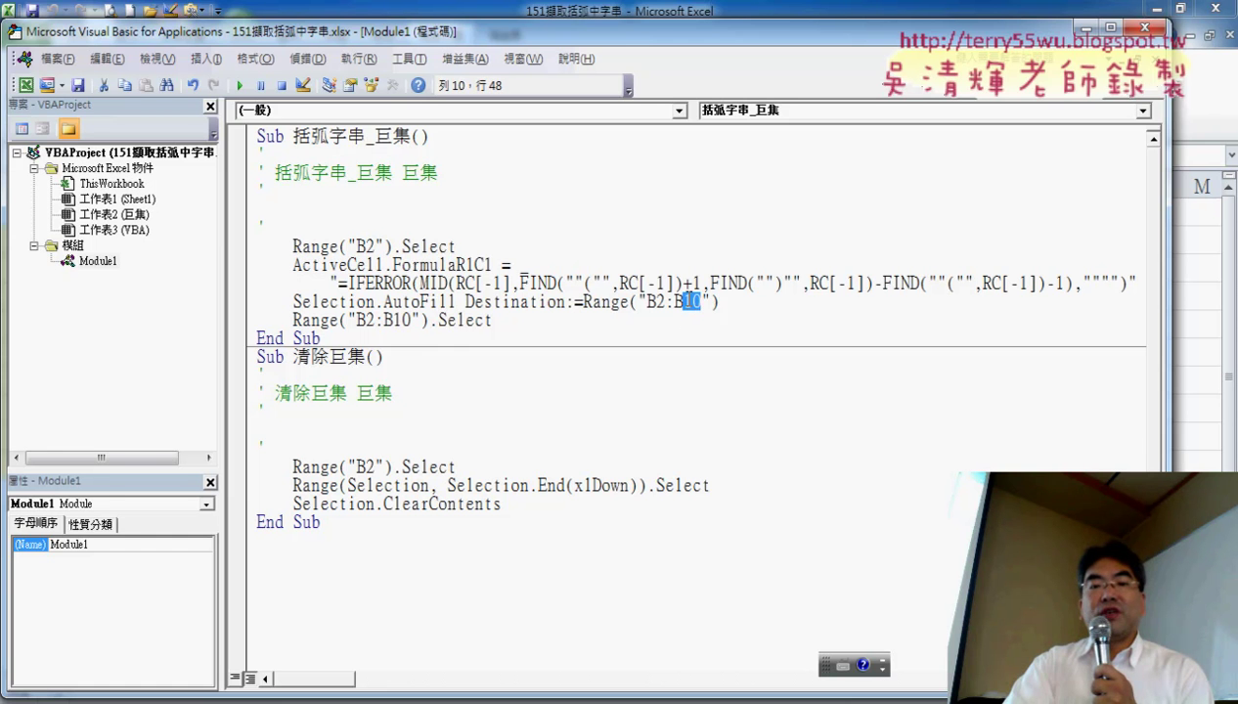
drag(417, 320, 401, 321)
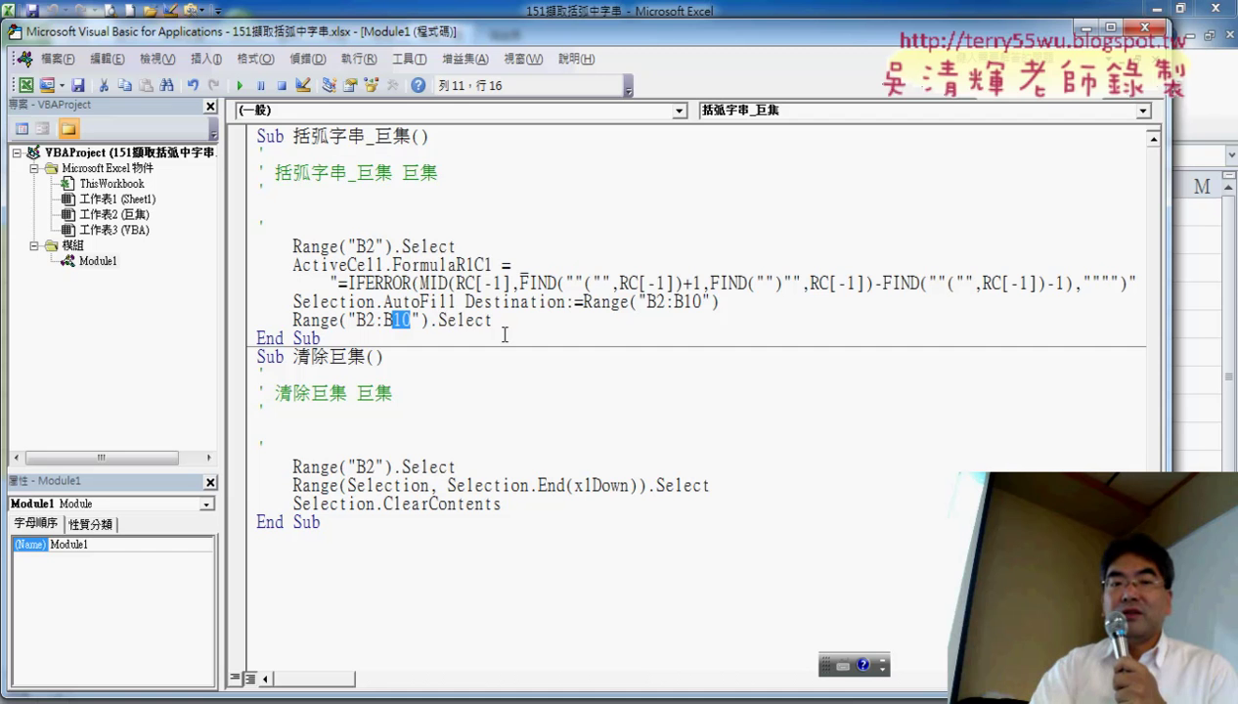
Delete the comment lines under Sub 括弧字串_巨集().
drag(317, 230, 246, 160)
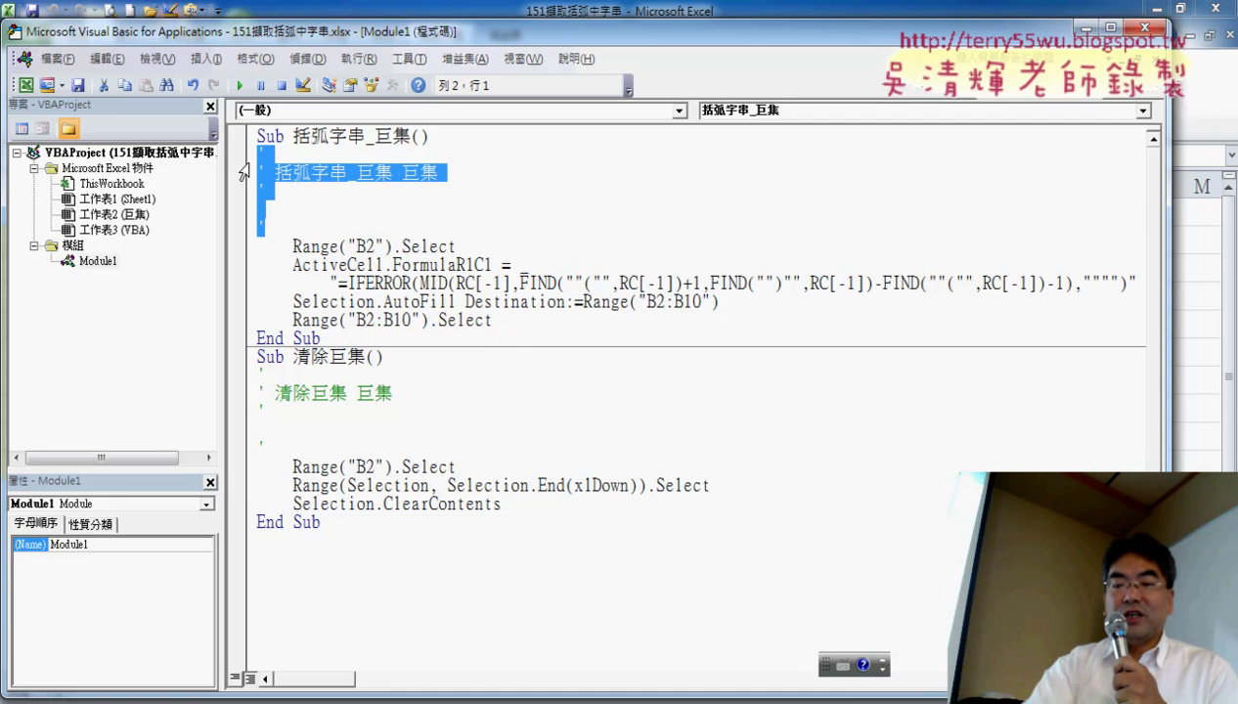
key(Delete)
key(Tab)
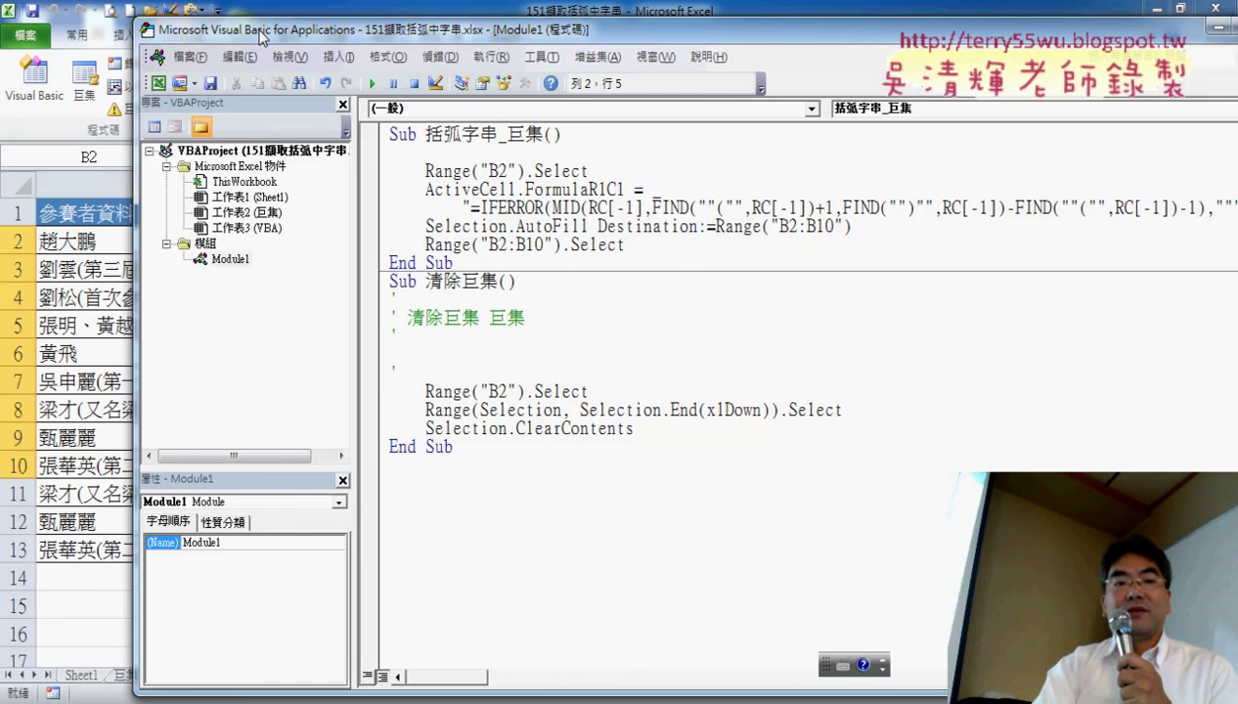
drag(127, 37, 430, 32)
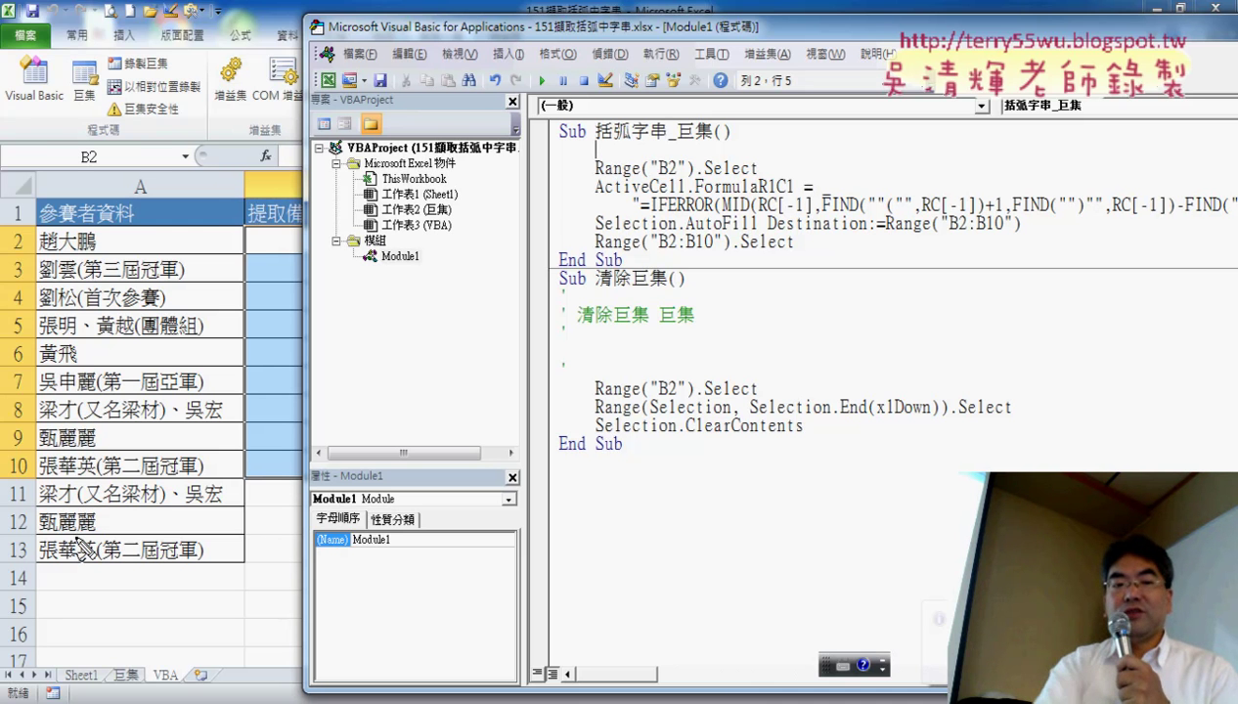
Annotate rows 10–16 of the worksheet data shown beside the VBA window.
drag(18, 465, 39, 458)
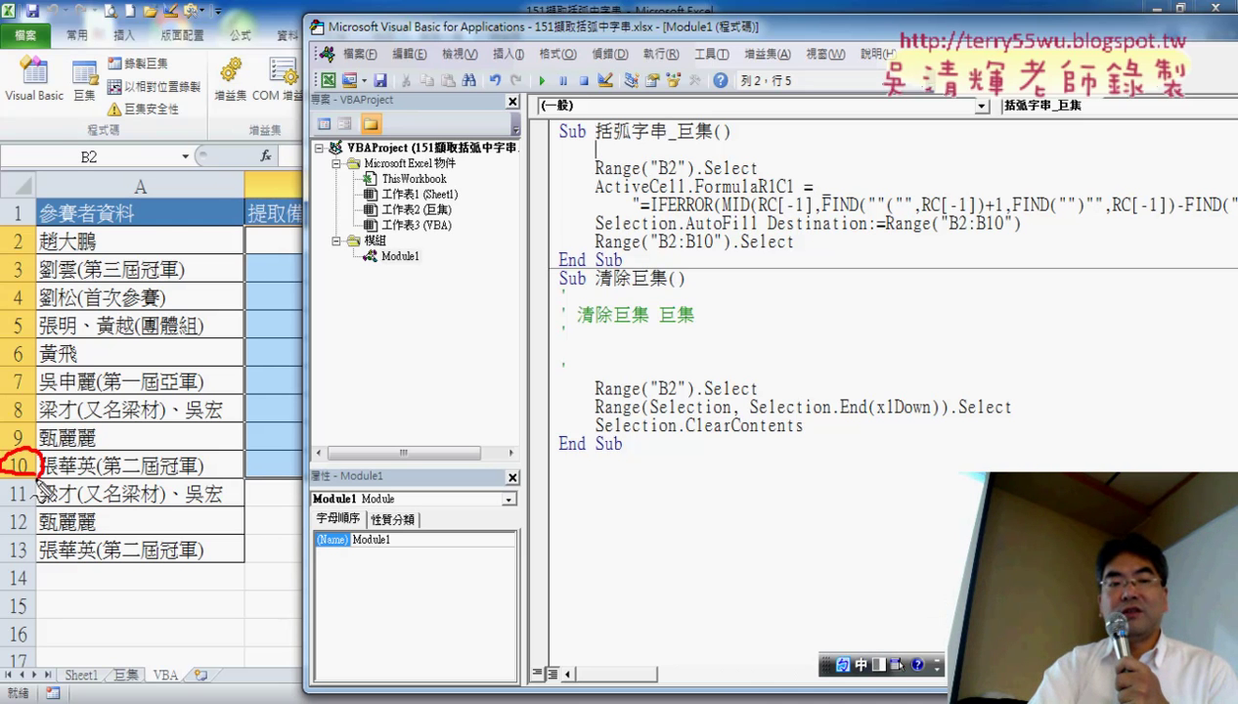
drag(37, 538, 35, 566)
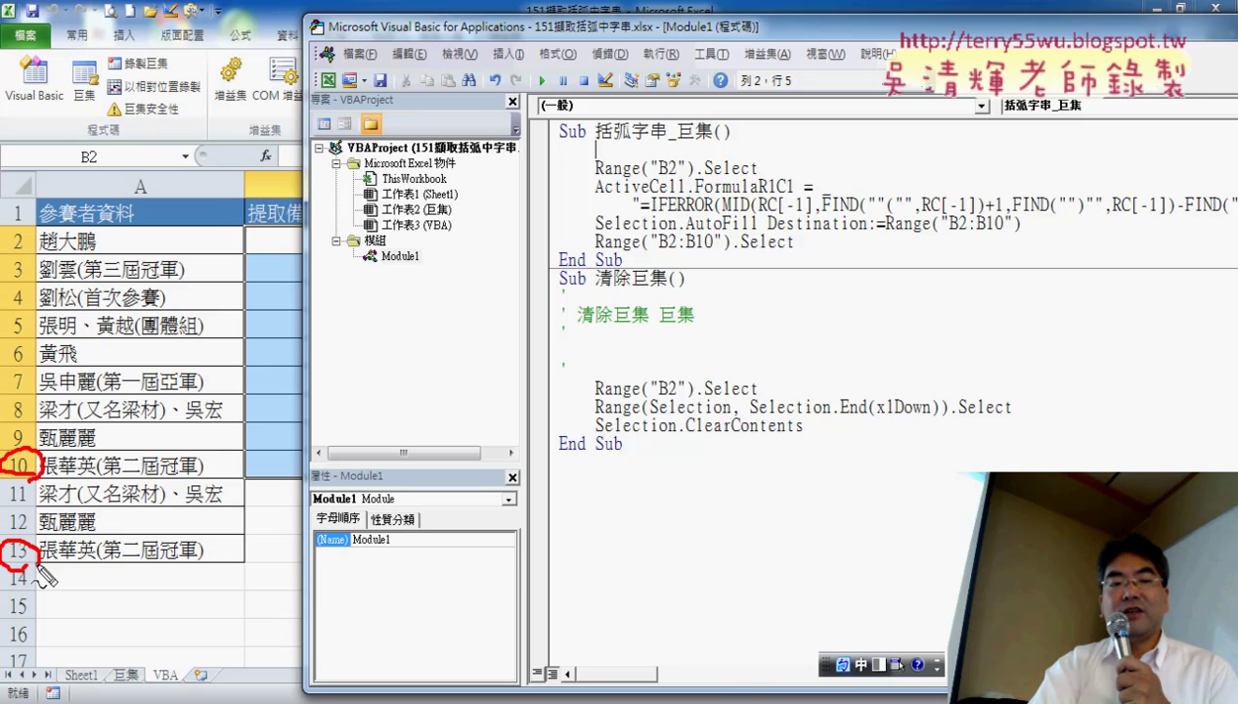
drag(29, 620, 39, 647)
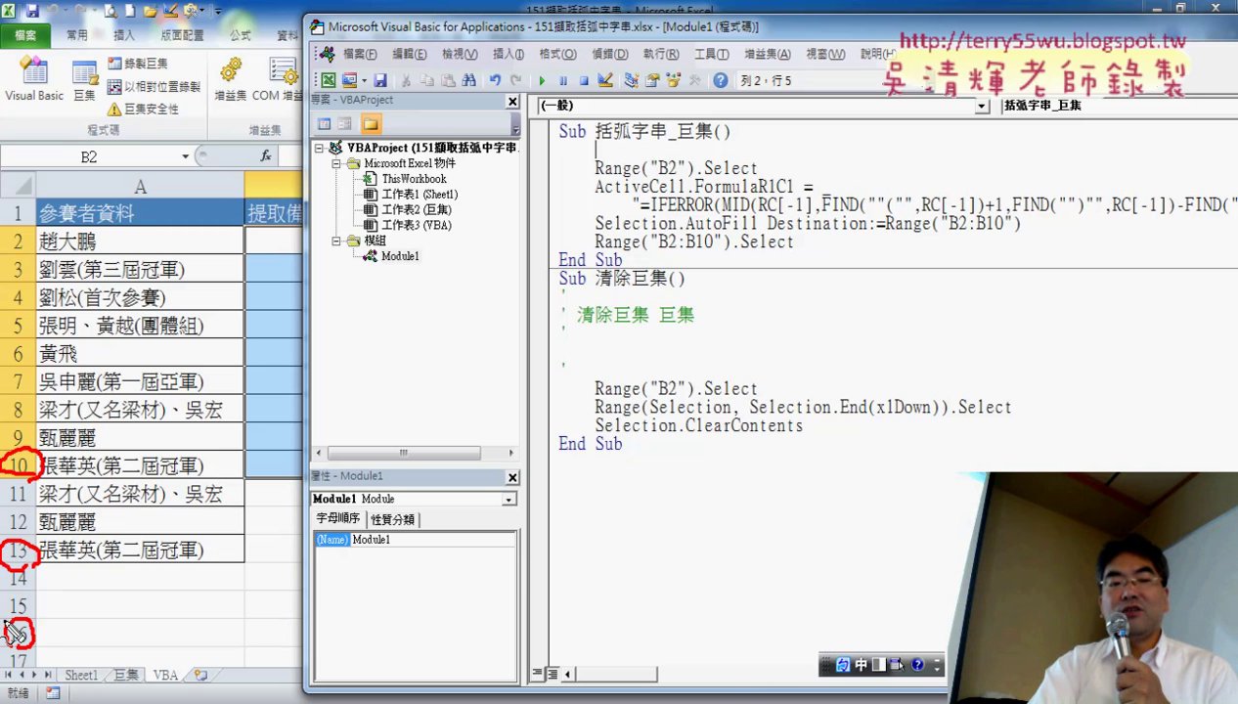
drag(150, 466, 149, 609)
drag(148, 608, 163, 584)
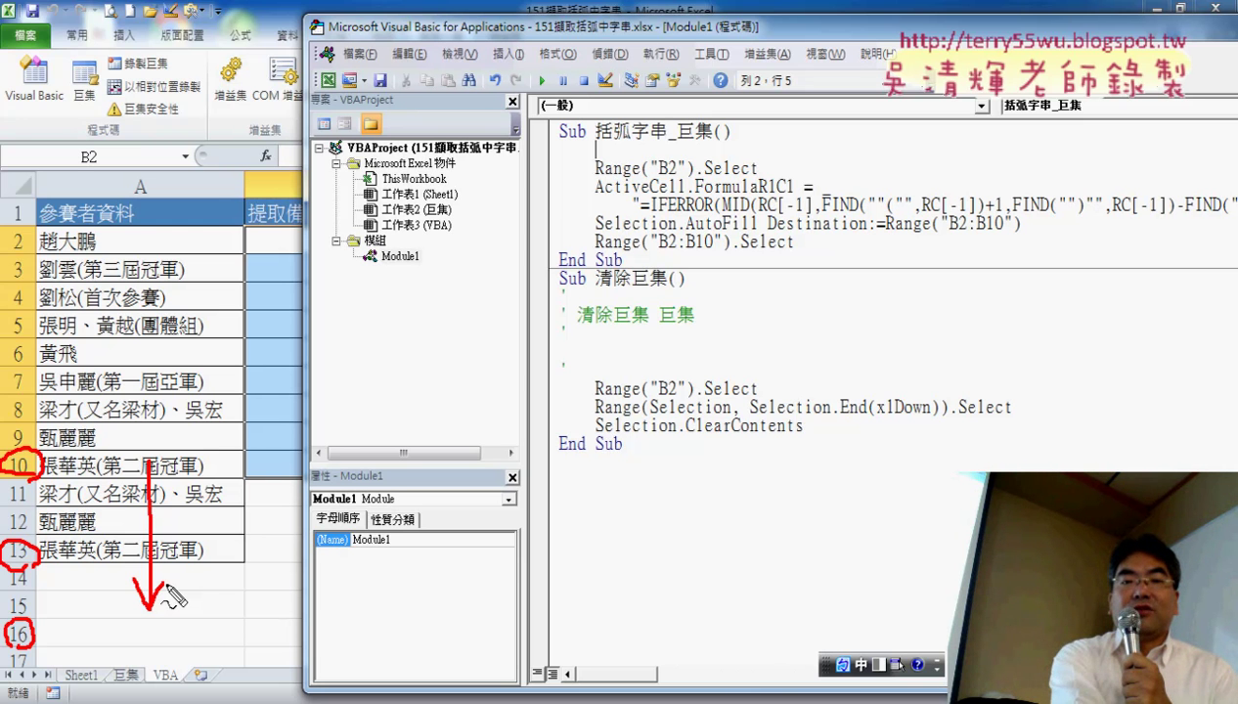
key(Escape)
text(r=range)
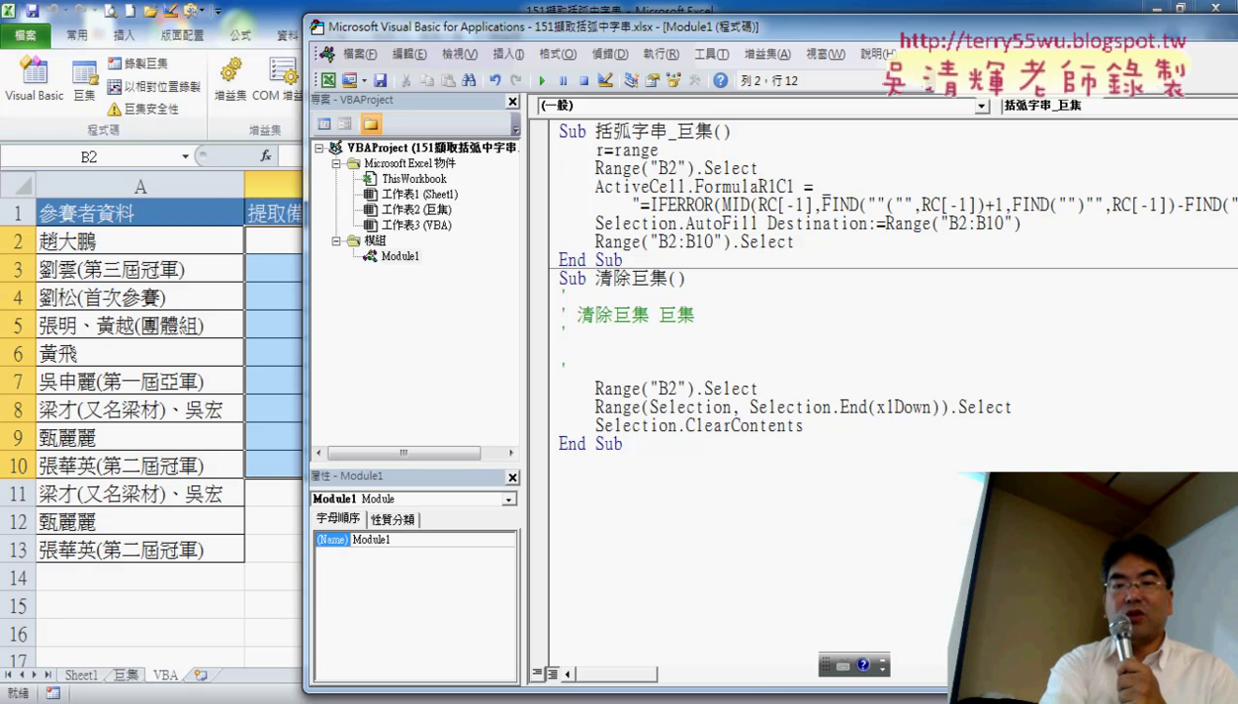
Extend the new line to r=range("A2").End( using the End suggestion.
text(("A)
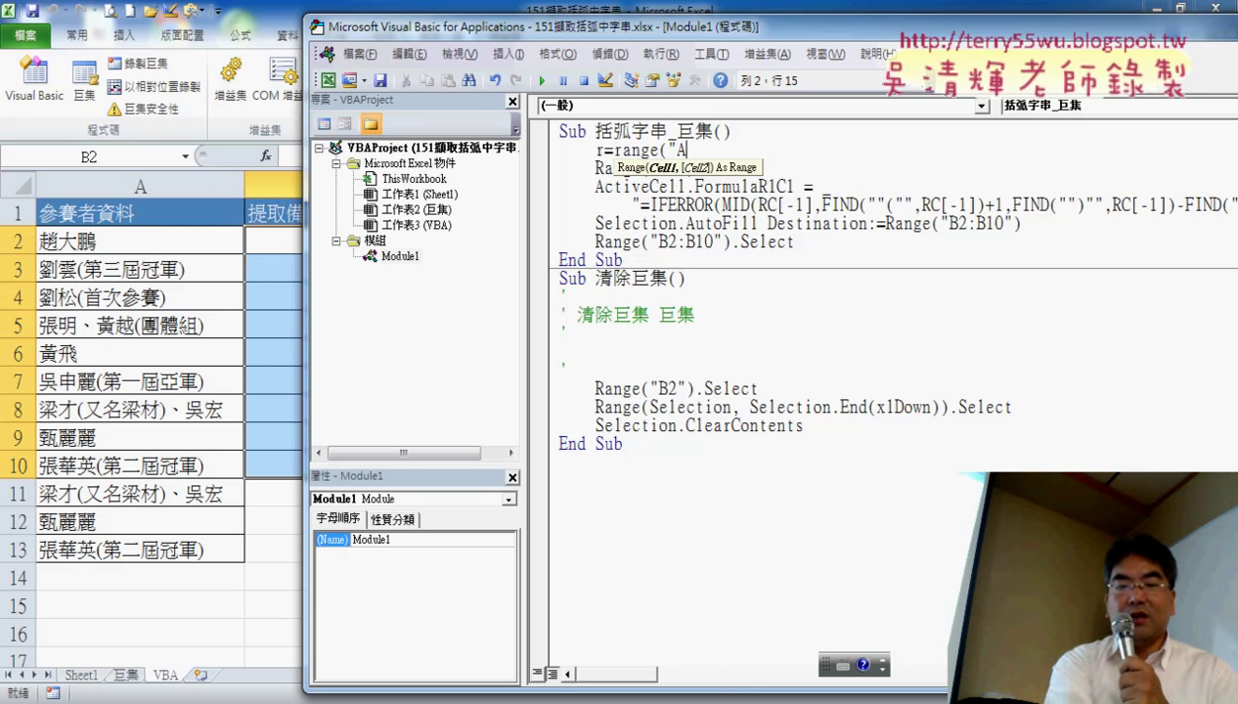
text(2"))
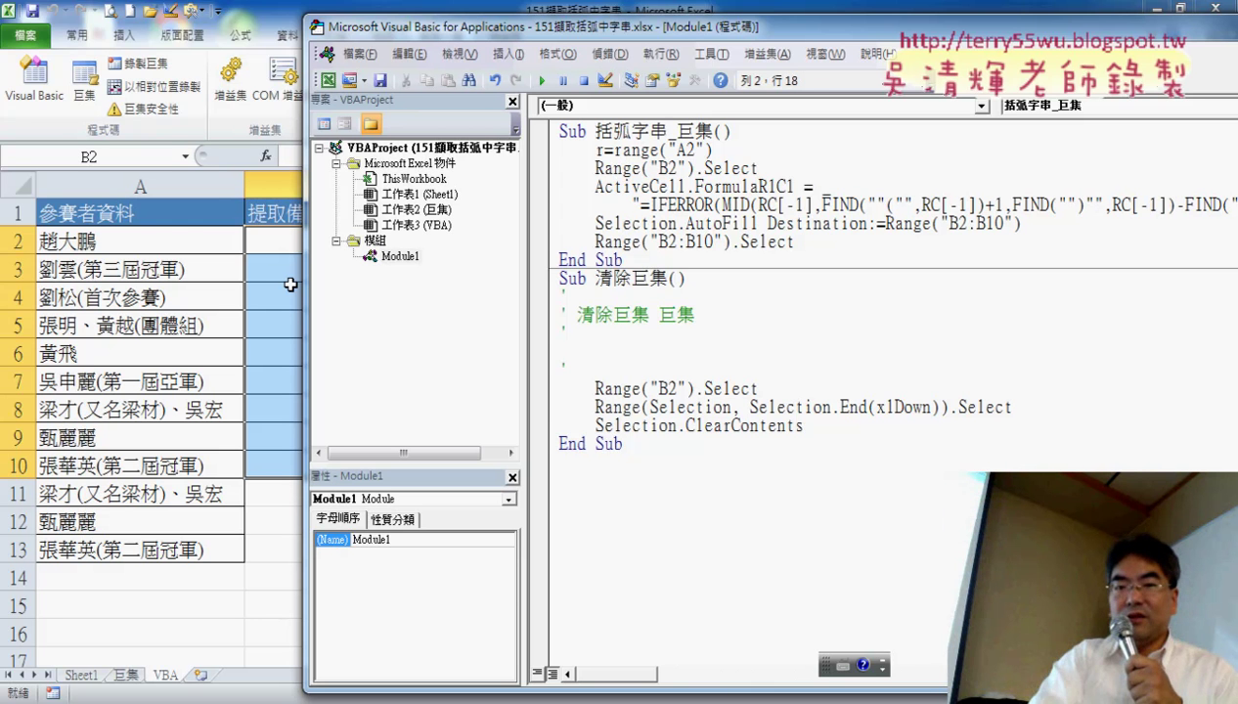
text(.)
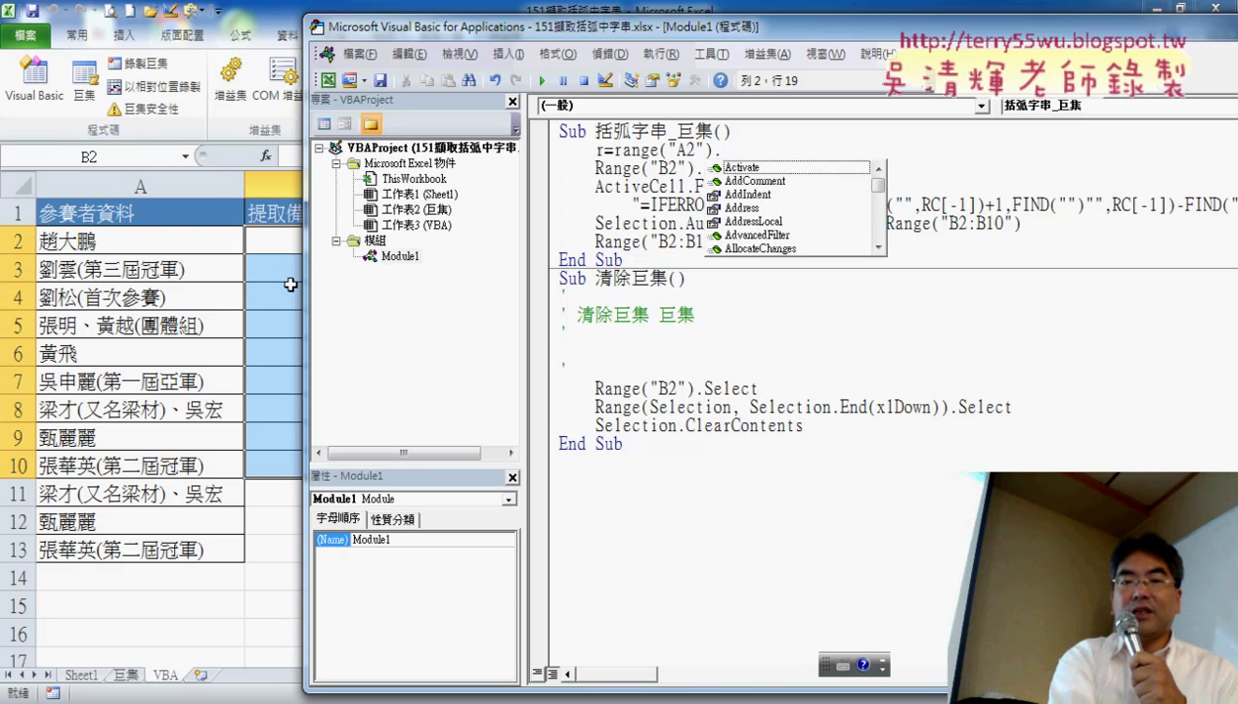
text(E)
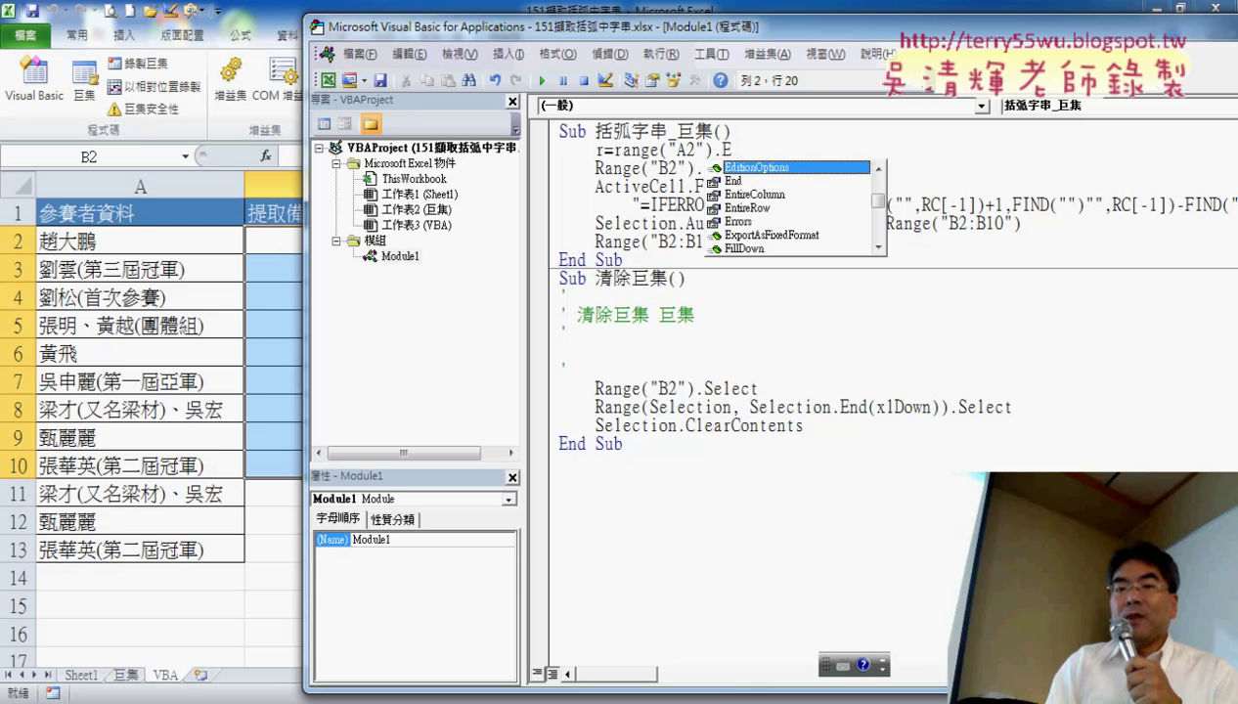
key(Down)
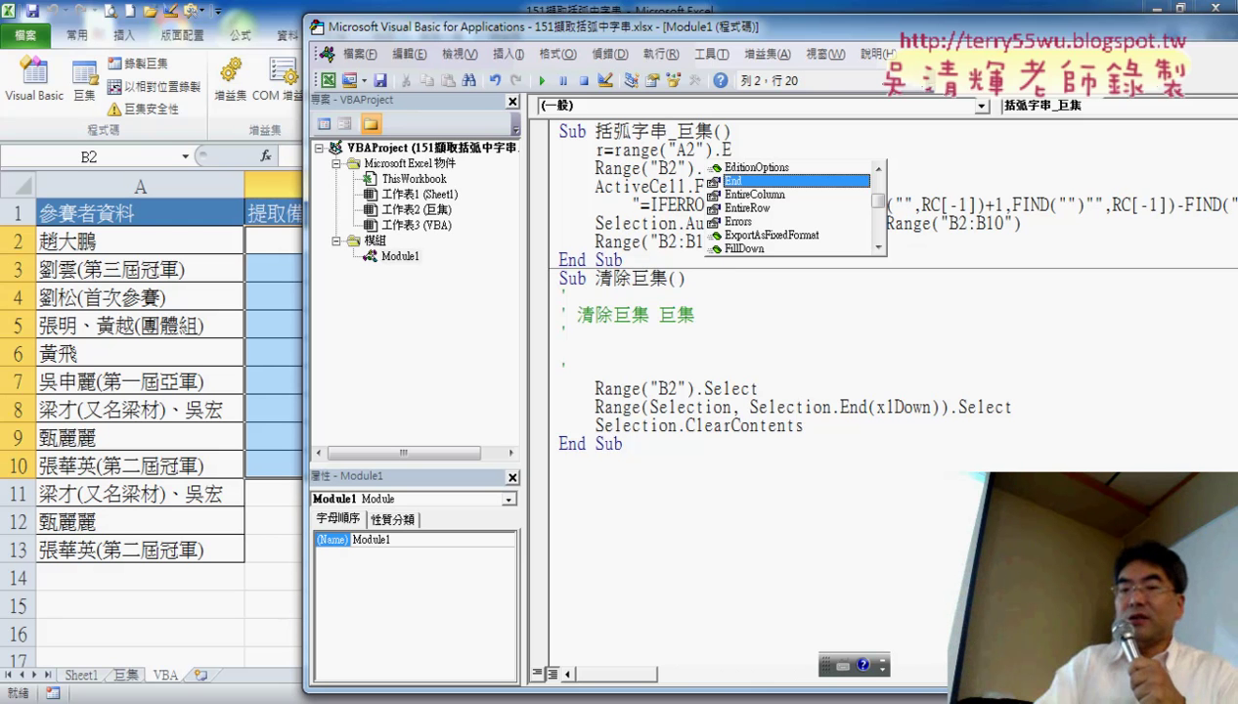
double_click(794, 183)
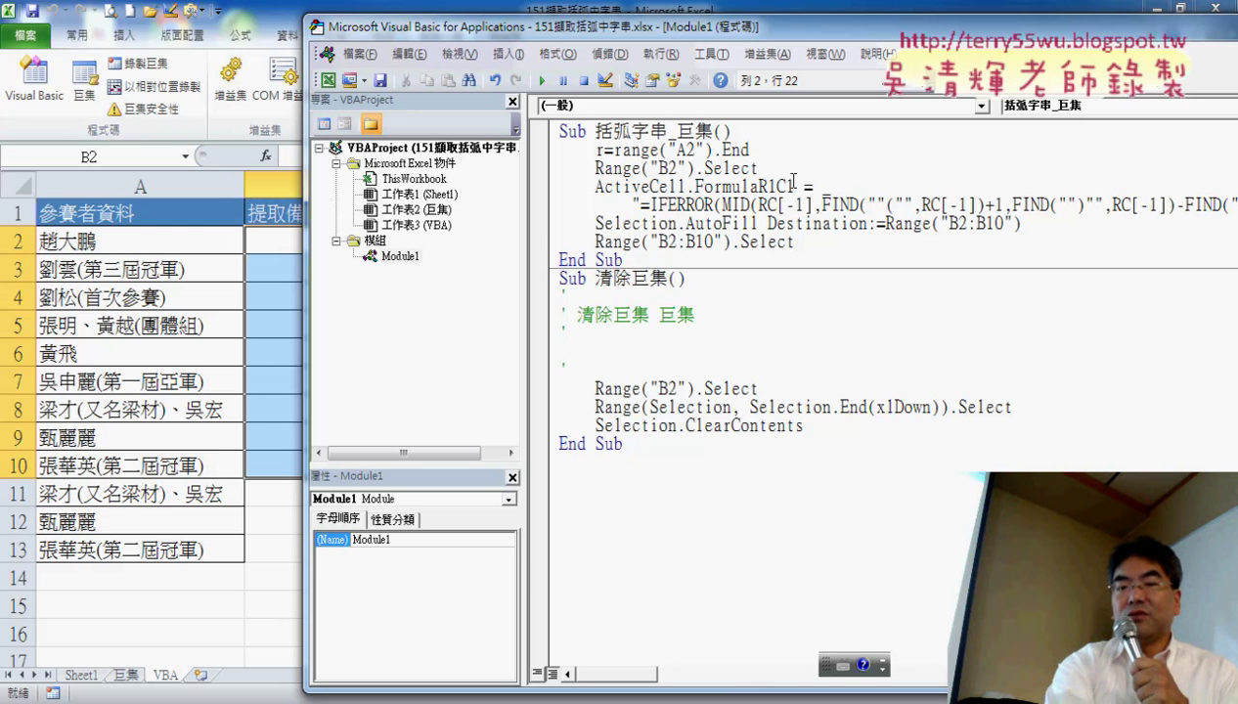
Finish the line with xlDown and Row from IntelliSense so it auto-formats as r = Range("A2").End(xlDown).Row.
text(()
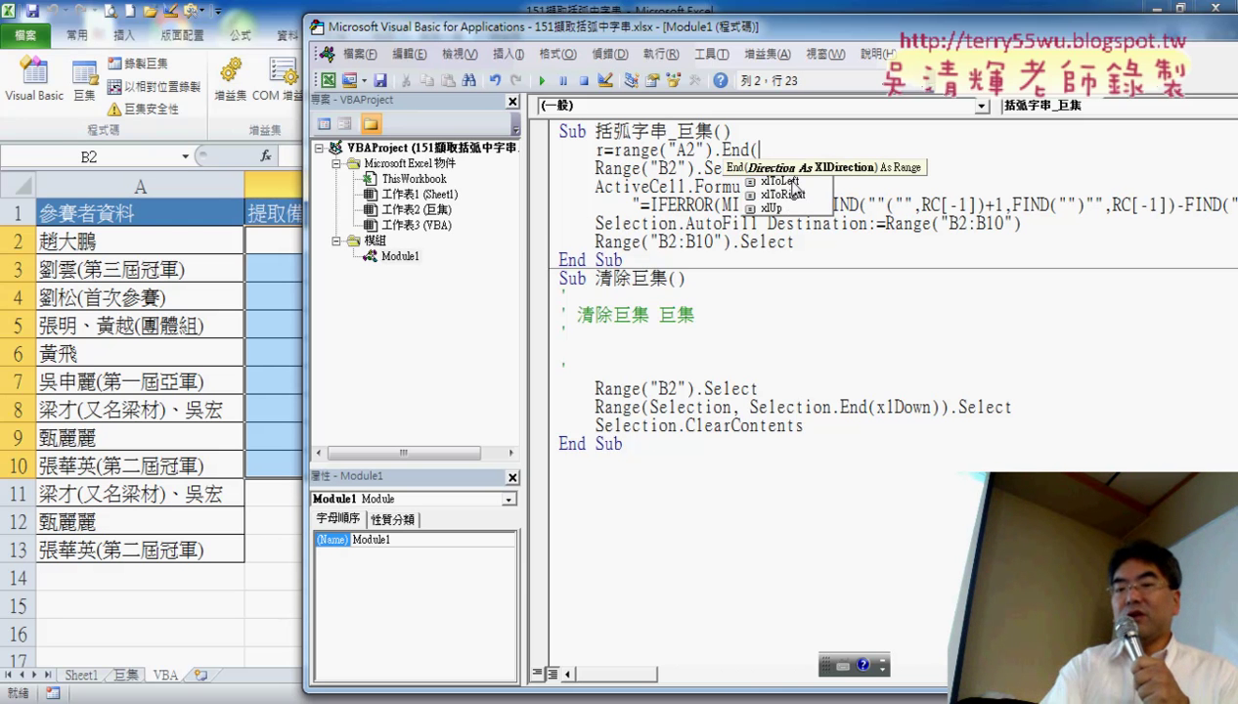
key(Down)
key(Down)
key(Up)
key(Up)
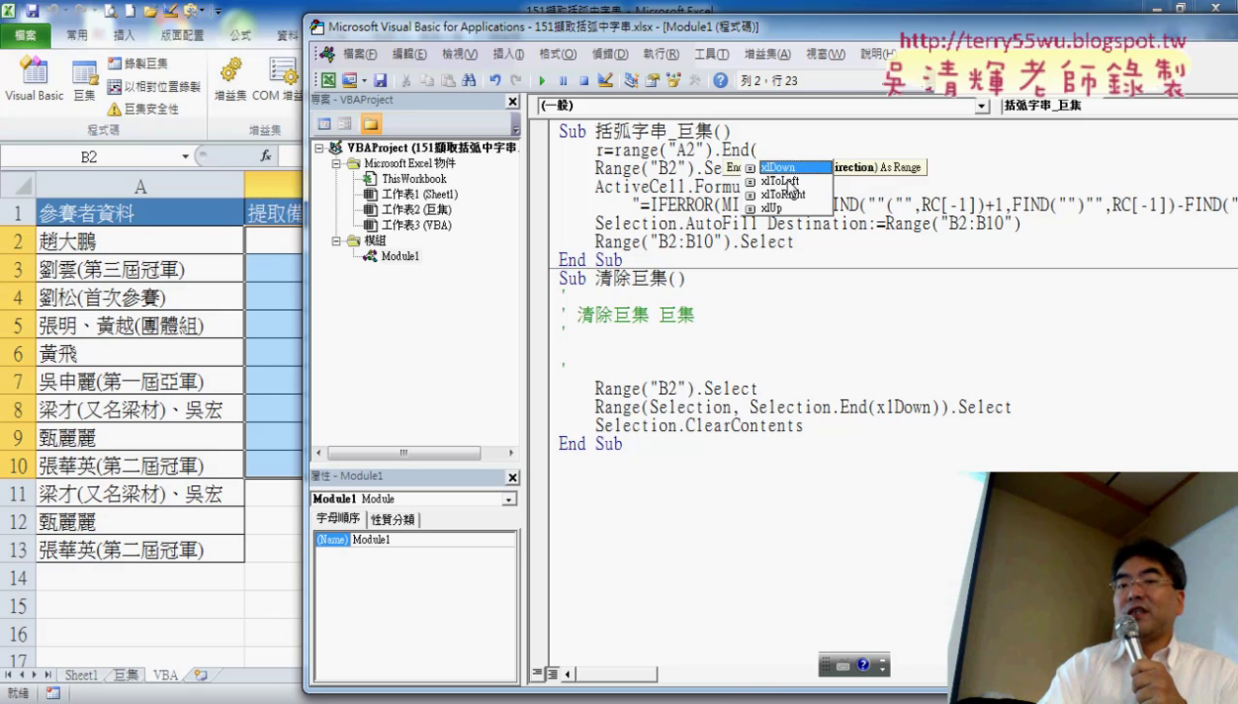
key(Tab)
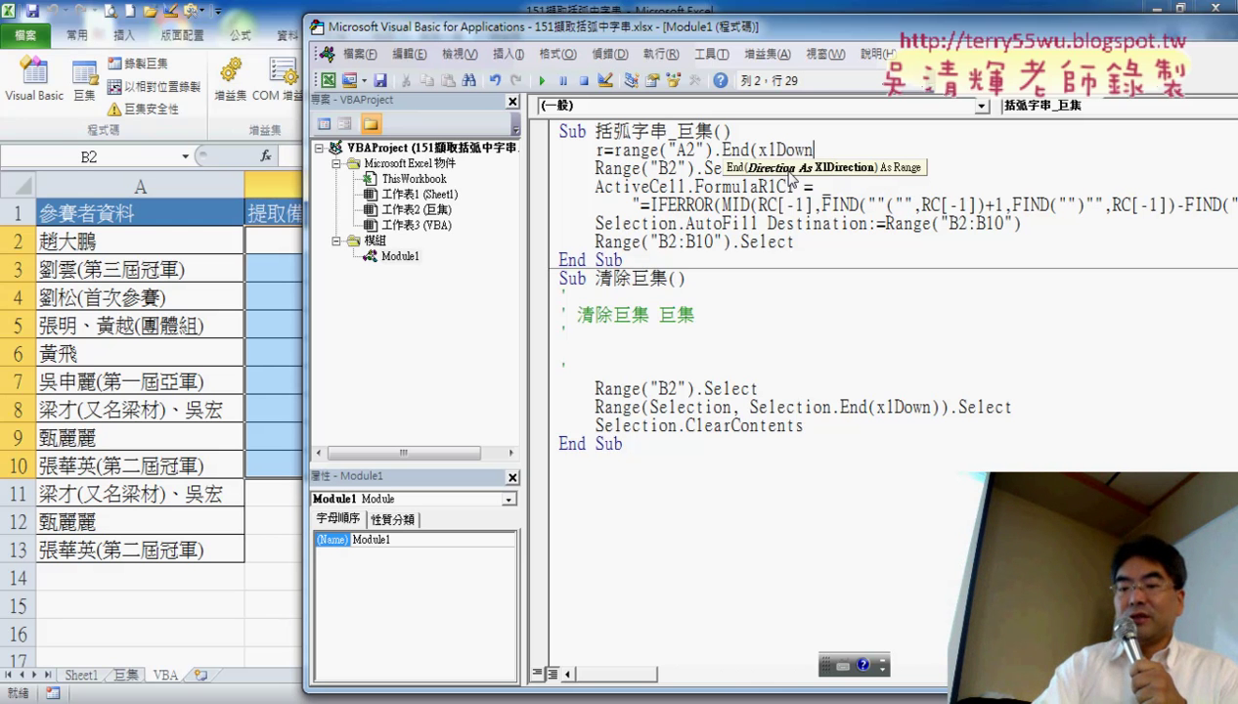
text())
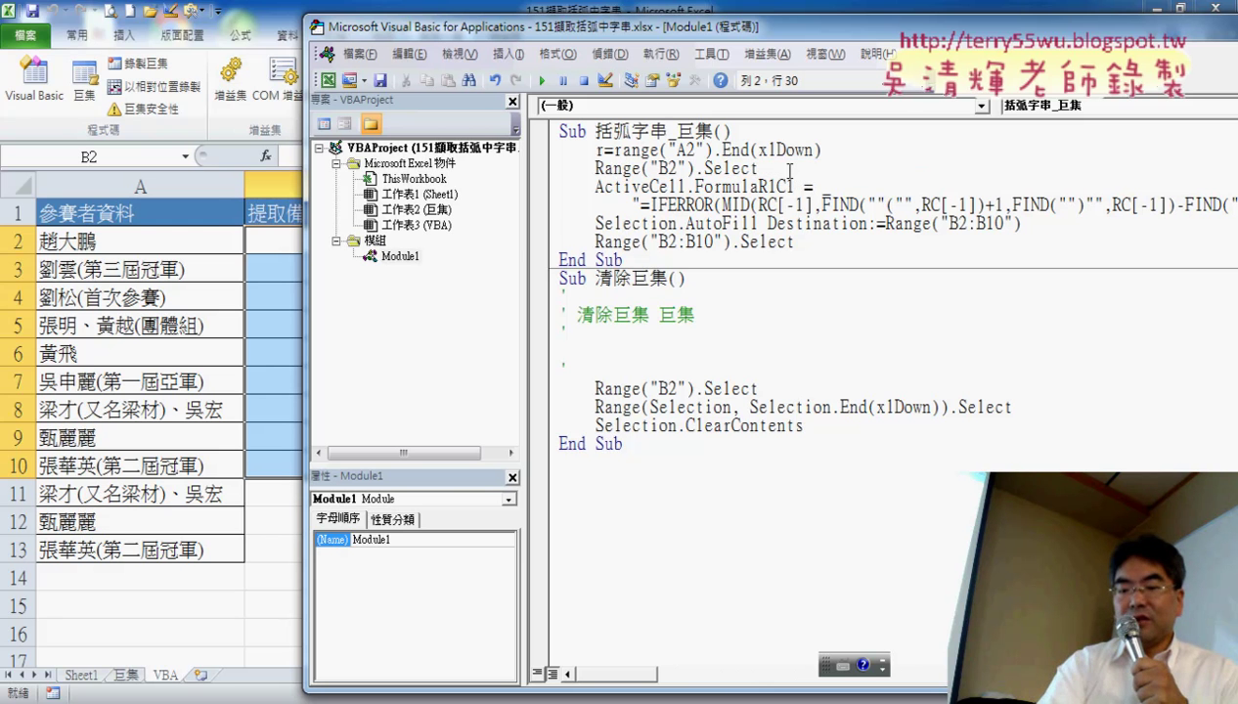
text(.)
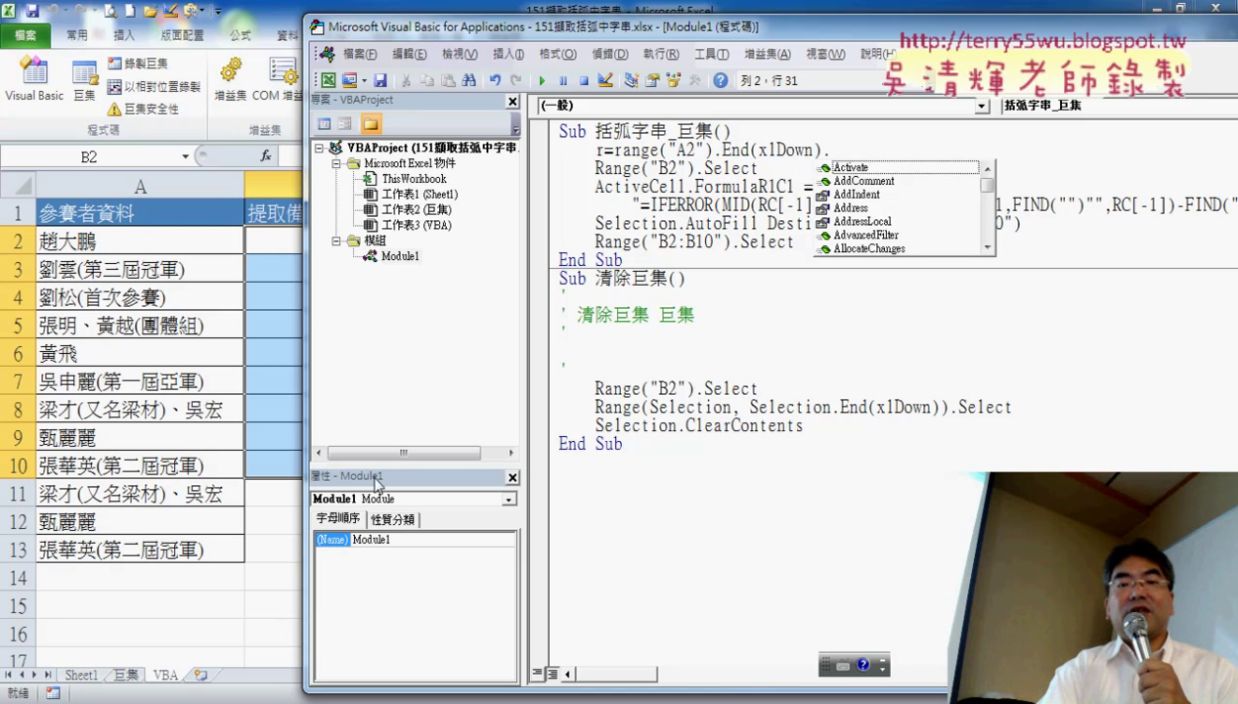
text(r)
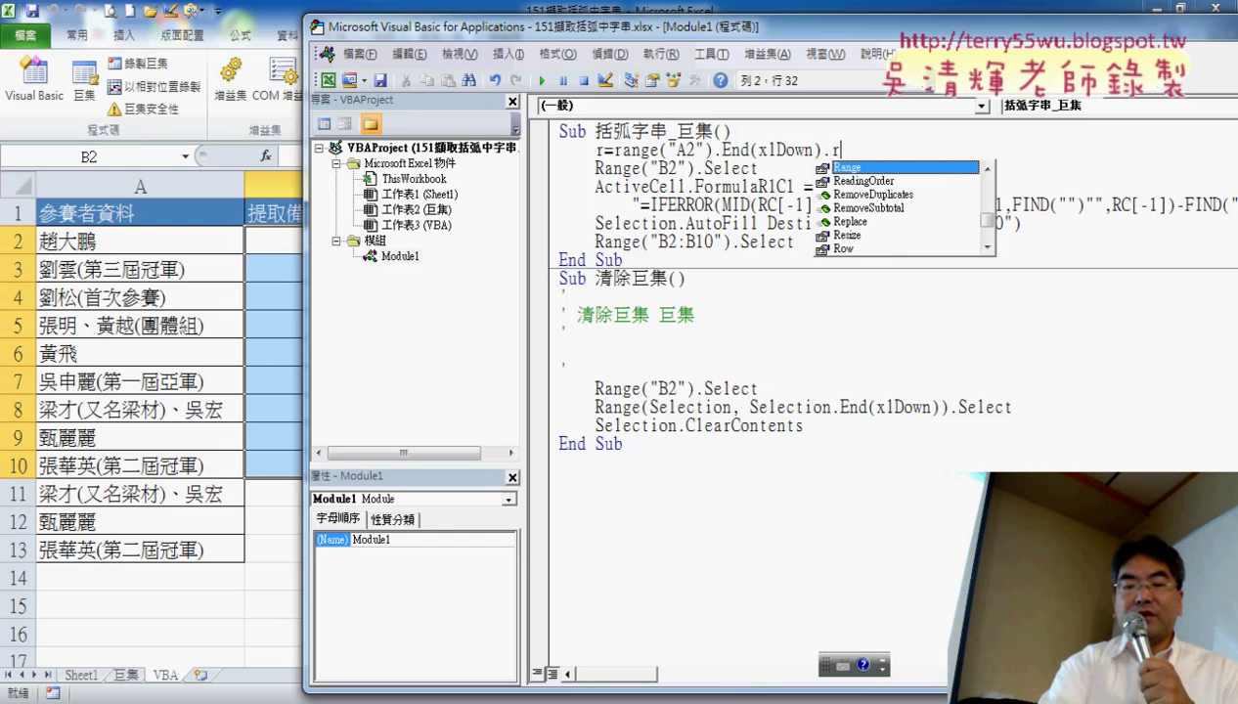
text(ow)
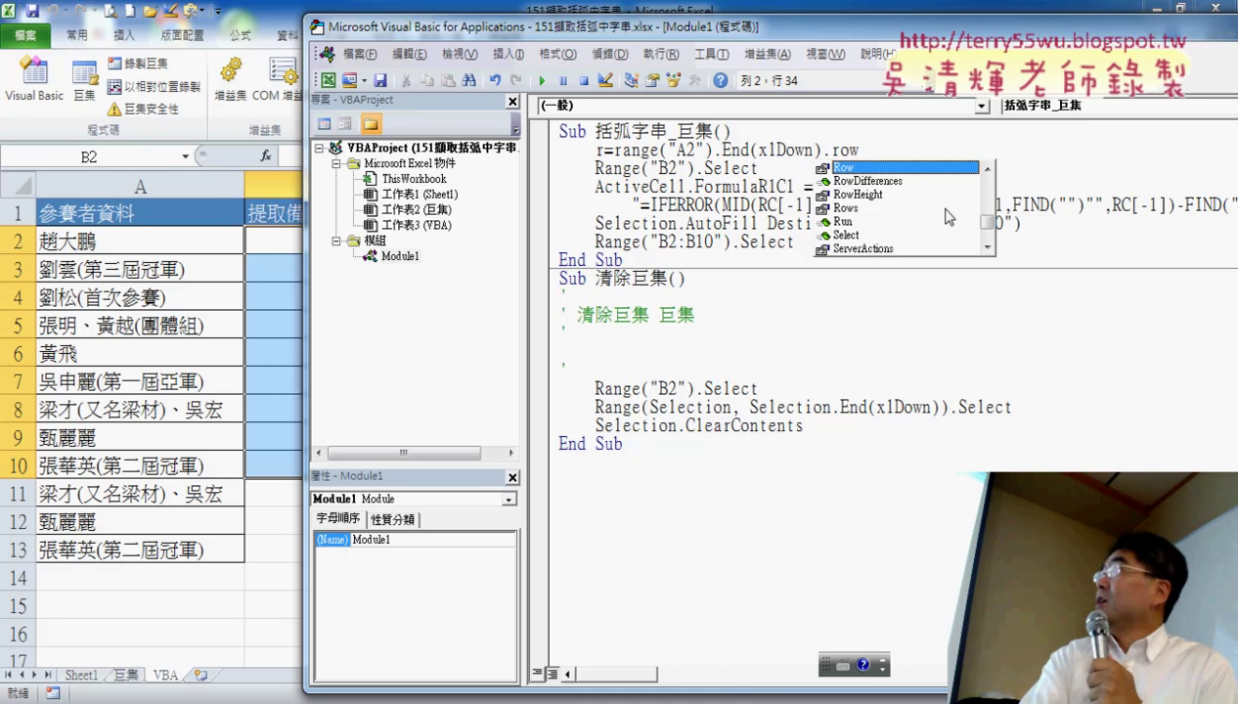
double_click(879, 170)
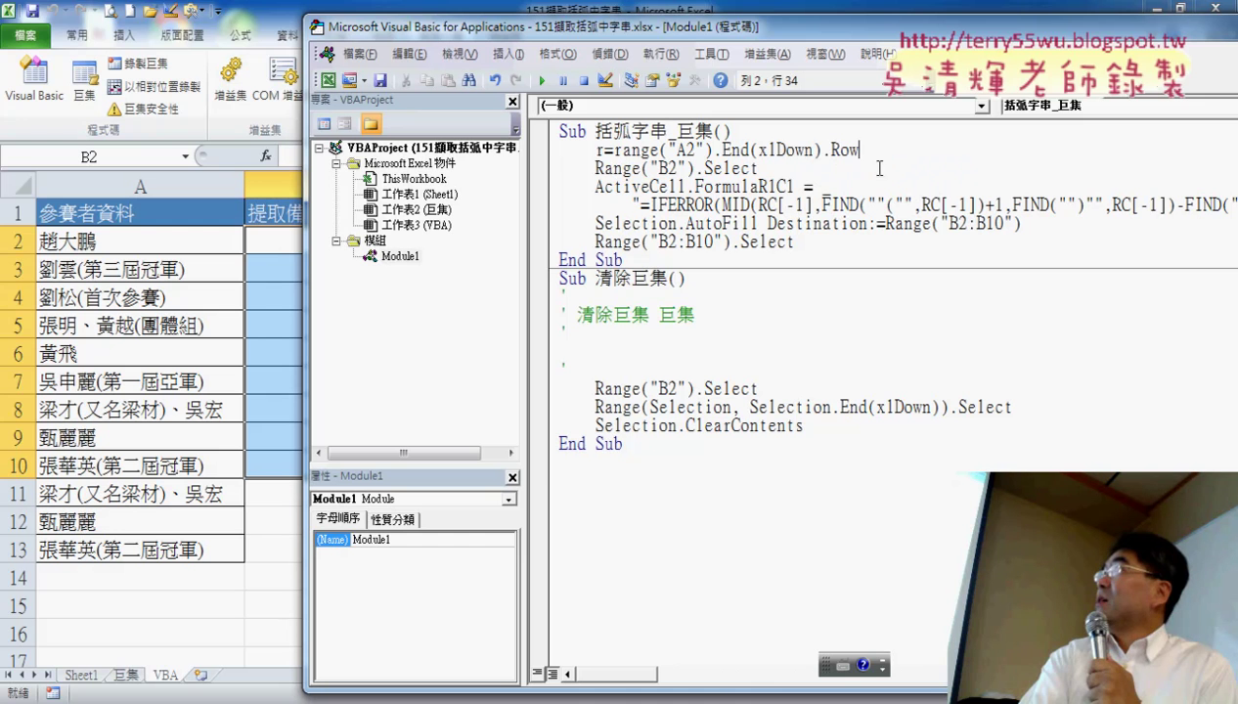
click(914, 326)
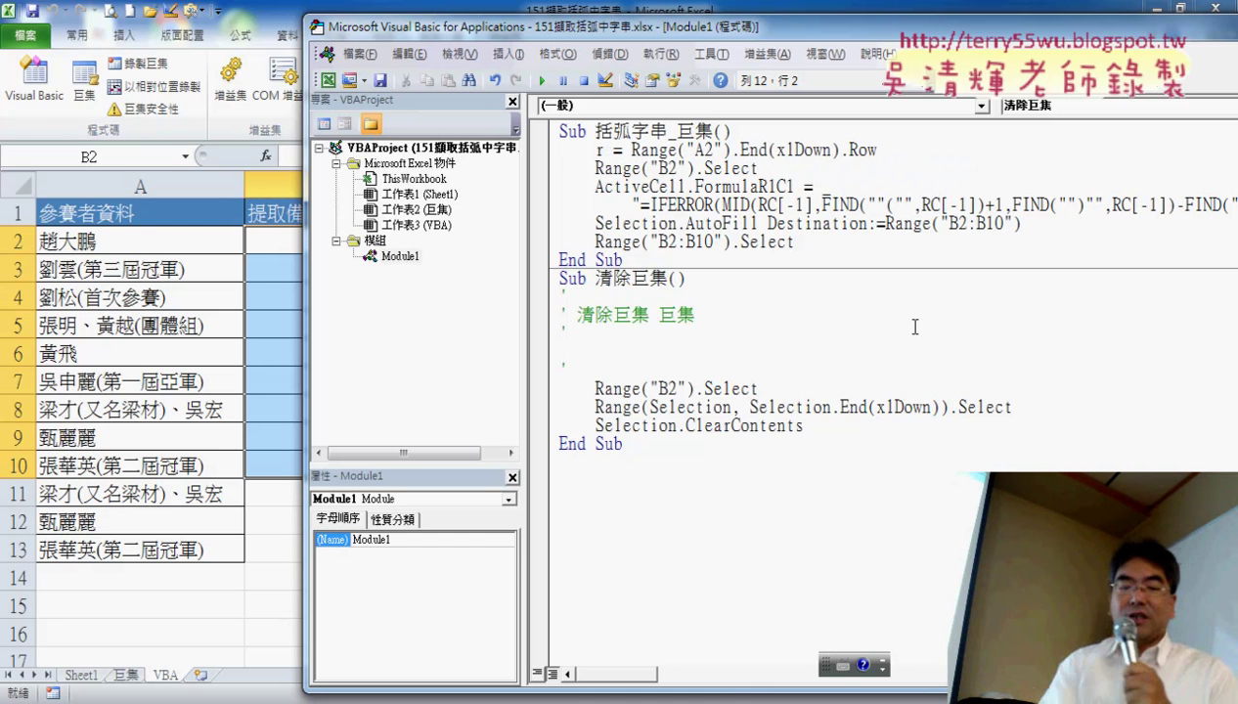
key(ctrl+shift)
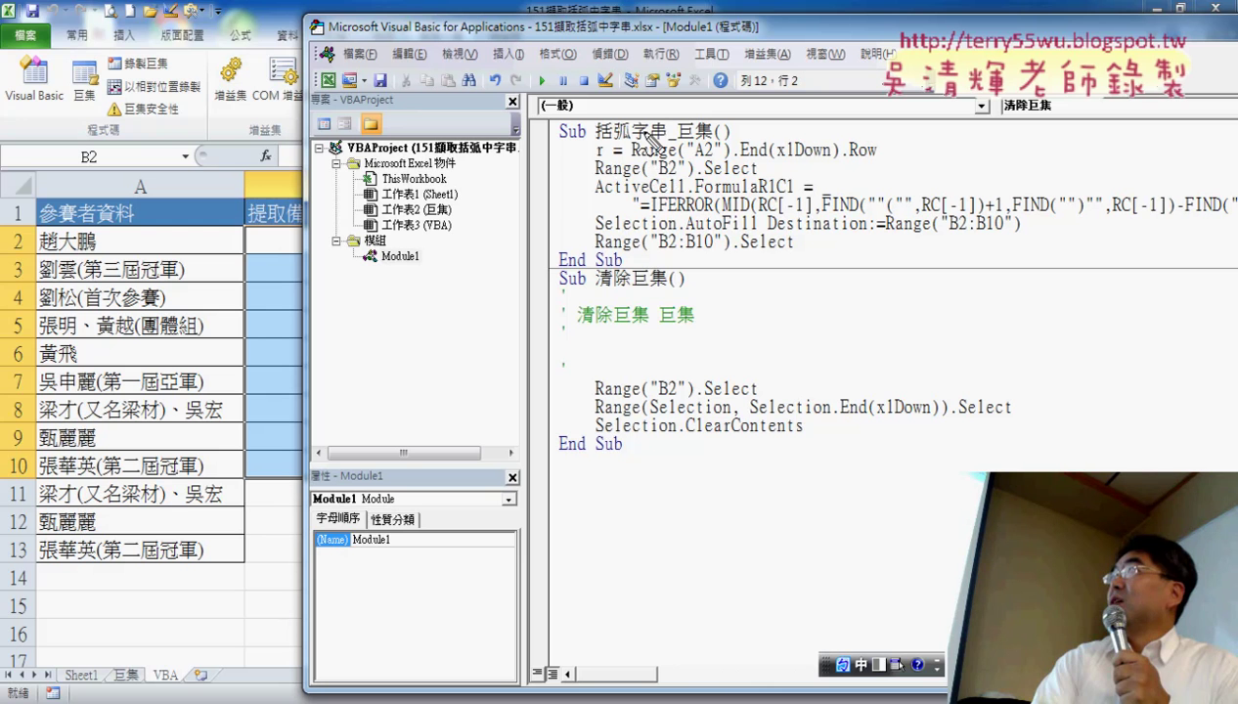
mouse_move(700, 144)
mouse_down()
mouse_move(643, 158)
mouse_move(726, 159)
mouse_up()
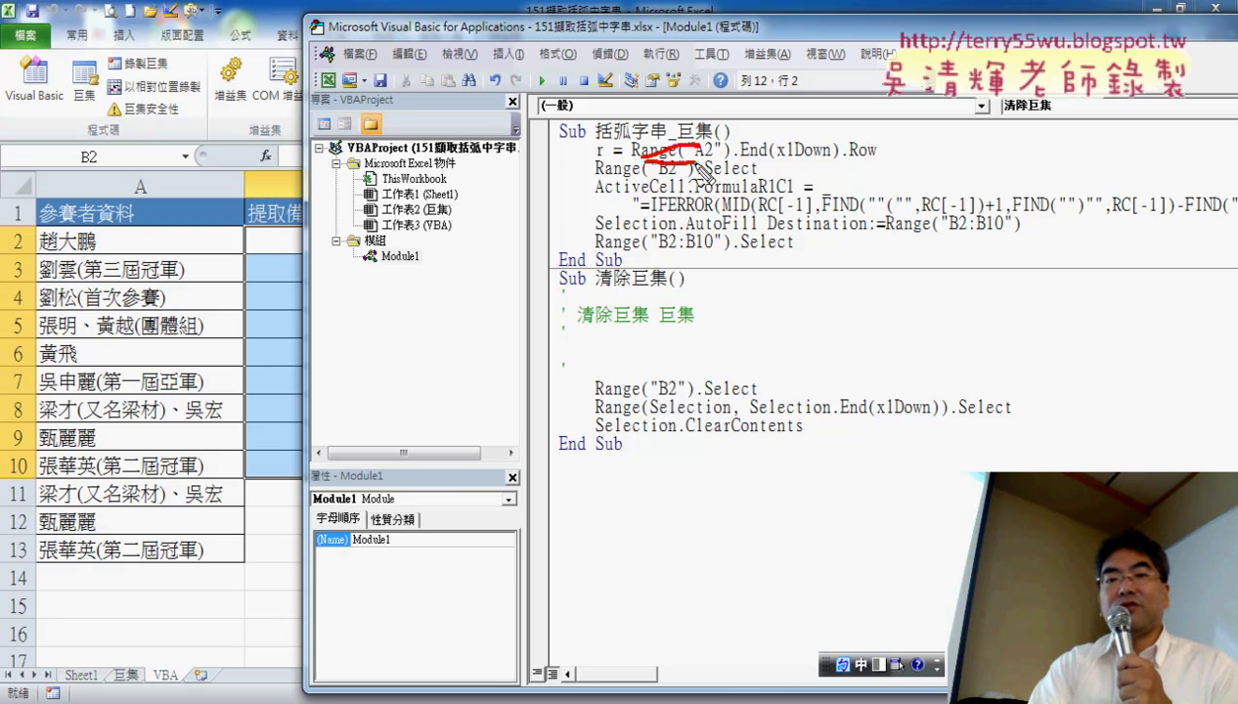
drag(129, 256, 139, 244)
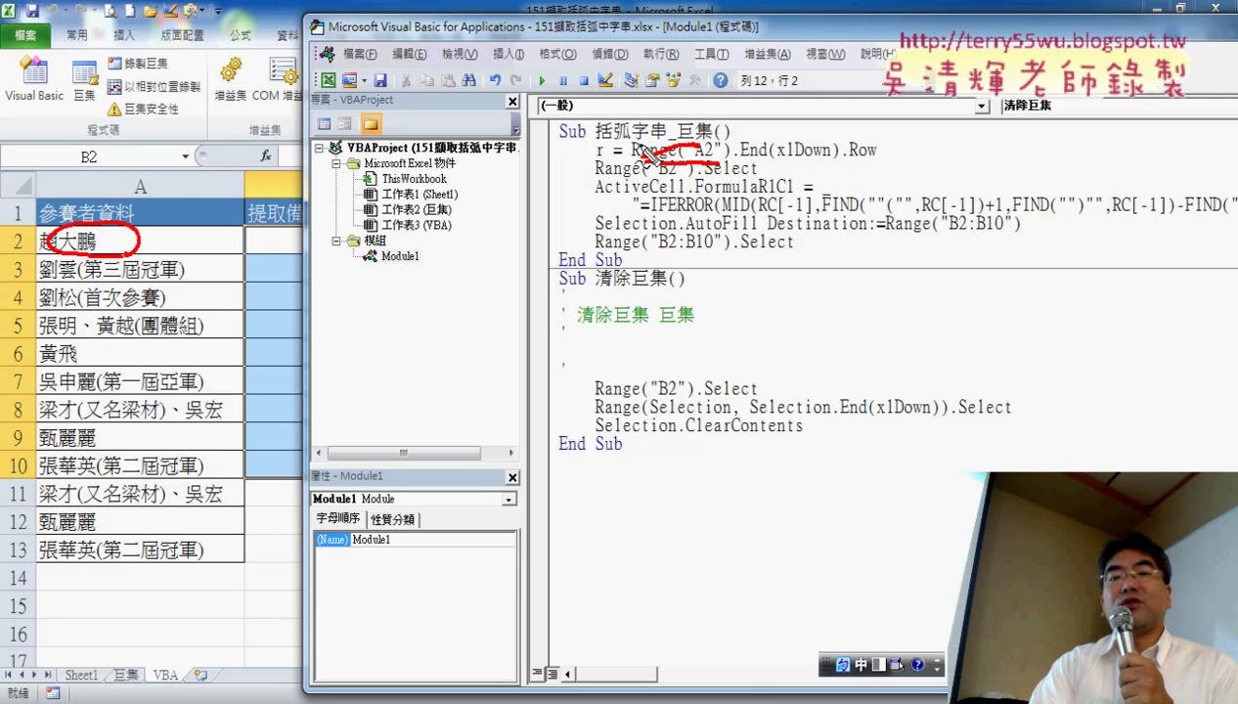
mouse_move(637, 146)
mouse_down()
mouse_move(521, 90)
mouse_move(137, 237)
mouse_move(178, 237)
mouse_up()
drag(724, 154, 782, 151)
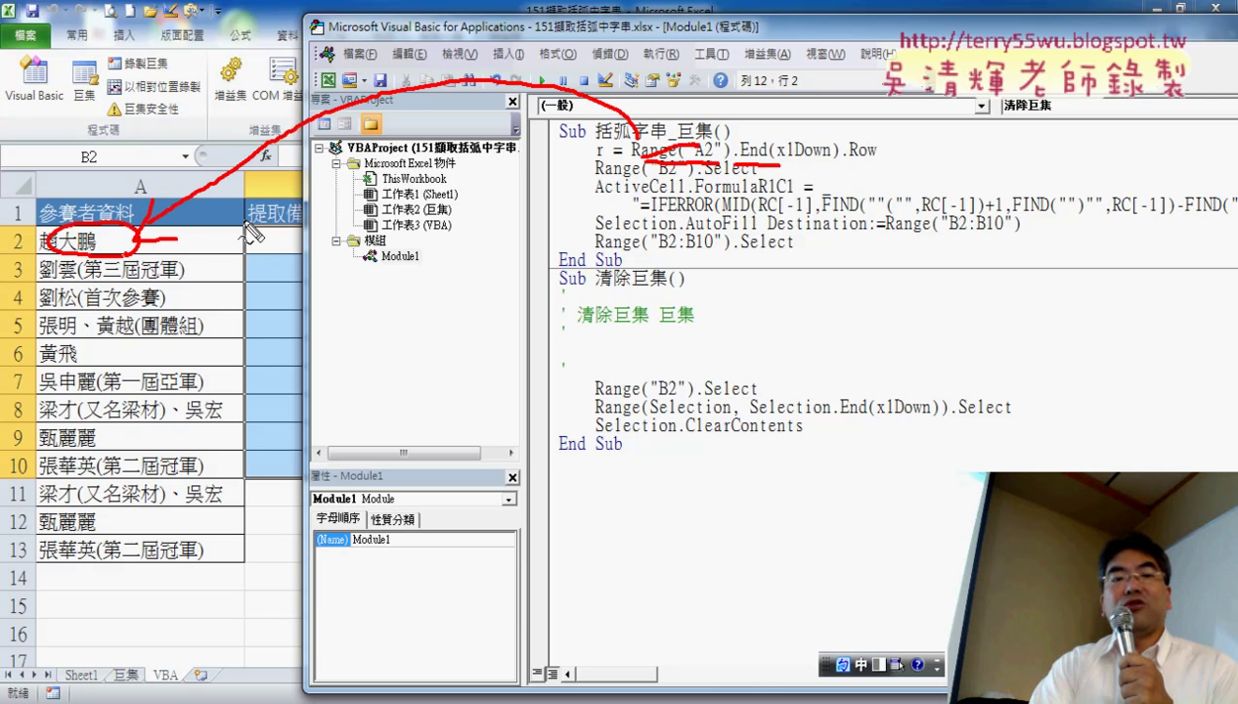
mouse_move(127, 244)
mouse_down()
mouse_move(129, 406)
mouse_move(151, 387)
mouse_up()
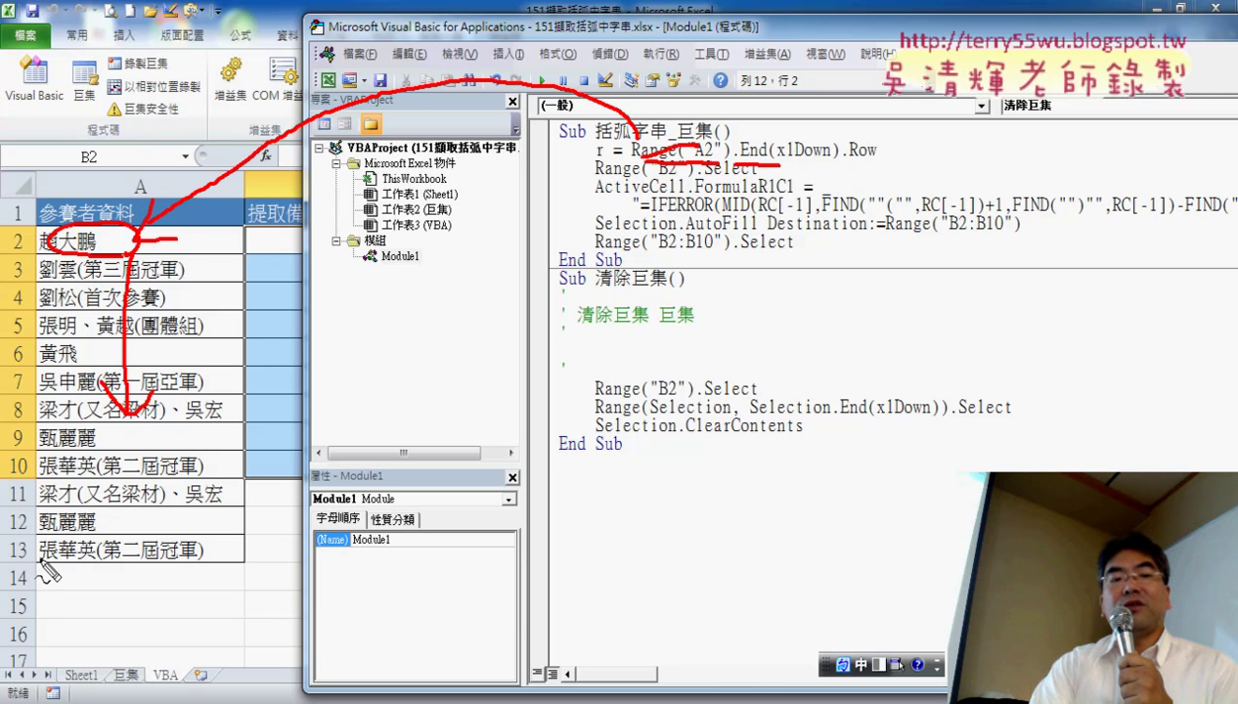
drag(29, 532, 37, 557)
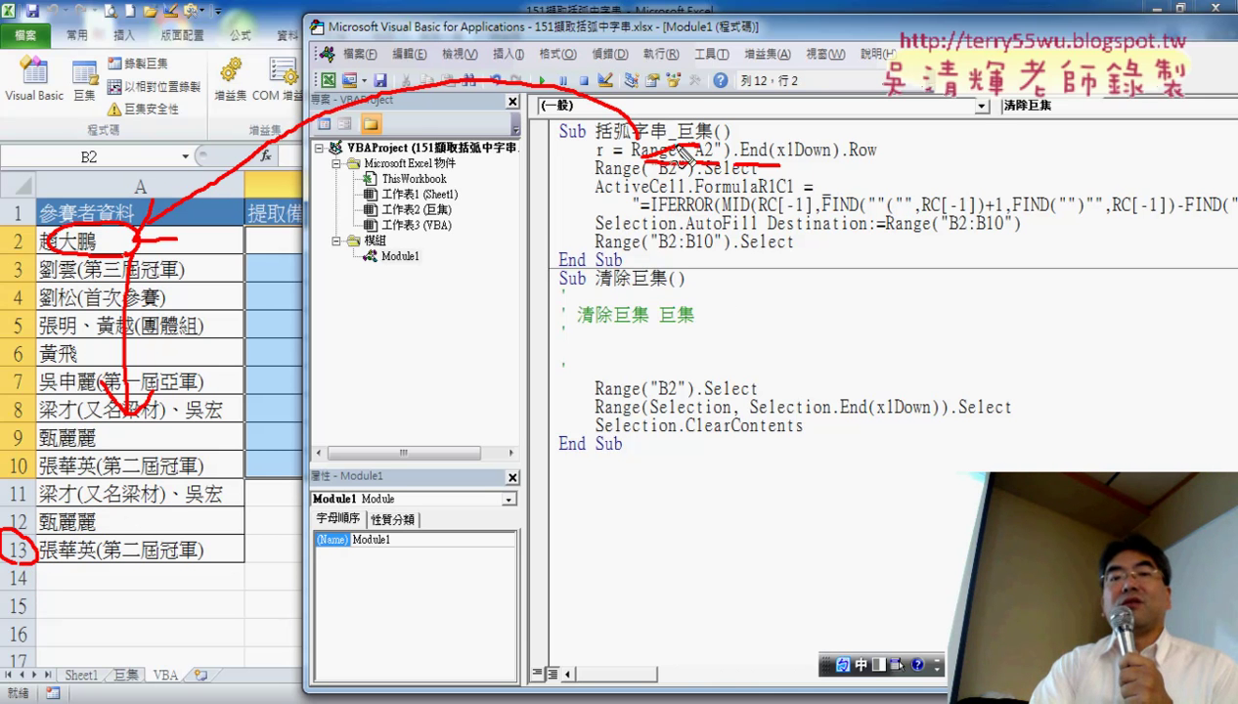
mouse_move(694, 152)
mouse_down()
mouse_move(616, 124)
mouse_move(605, 168)
mouse_up()
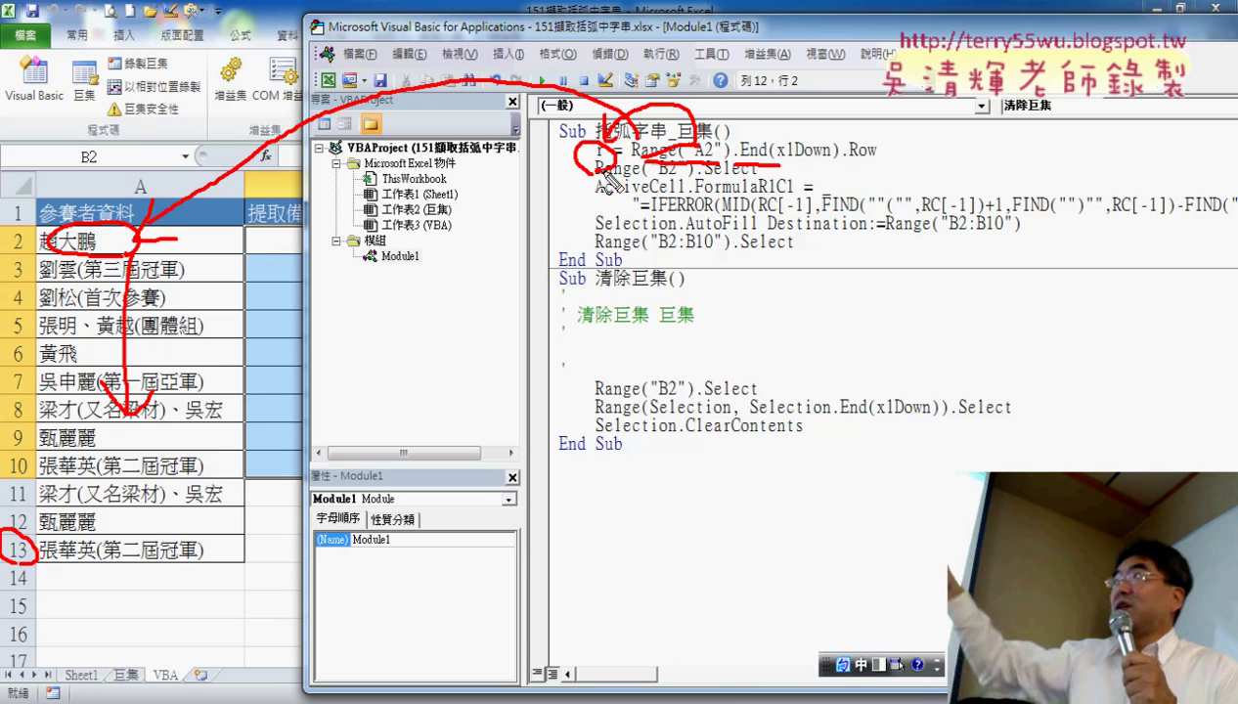
Replace the fixed 10 in the AutoFill destination so it reads Range("B2:B" & r).
key(Escape)
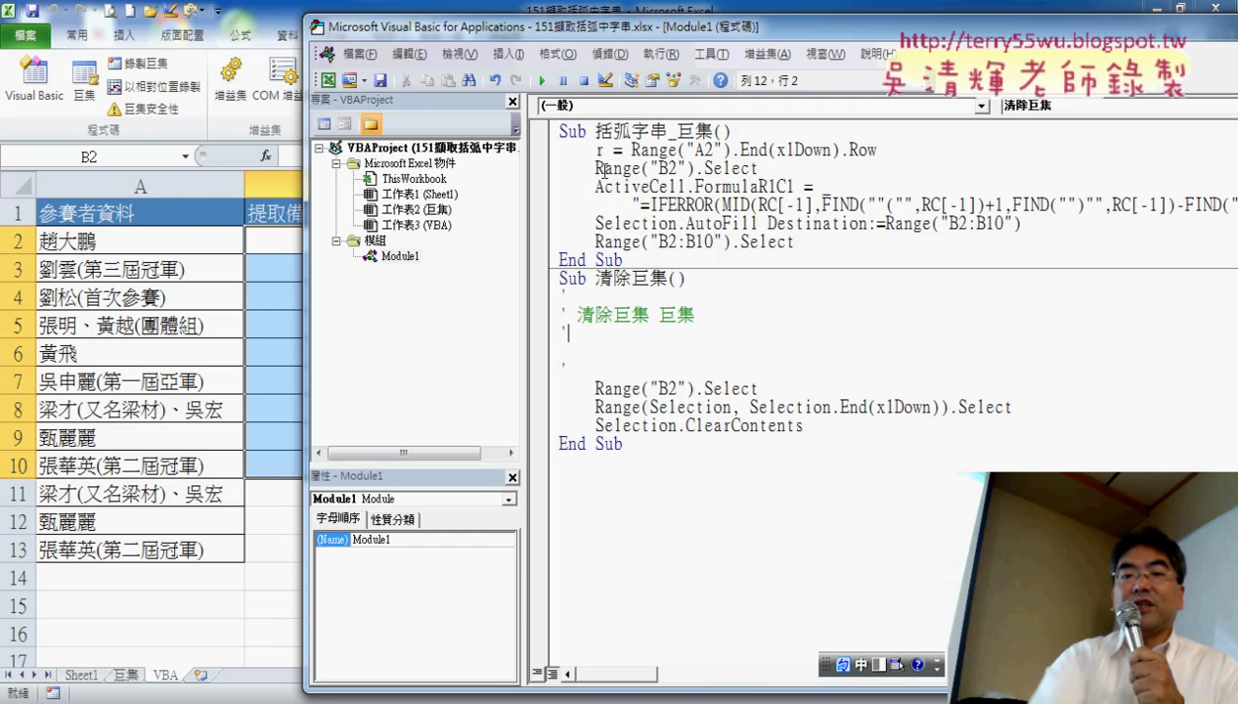
double_click(606, 149)
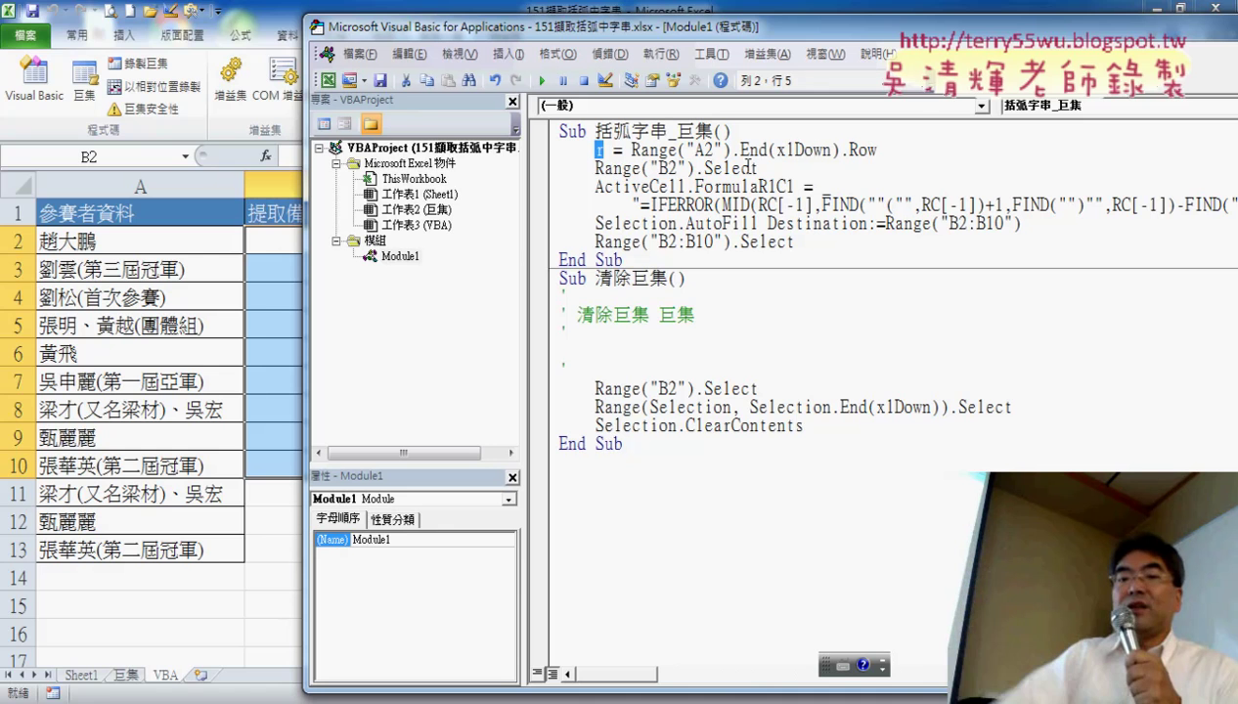
drag(745, 32, 437, 31)
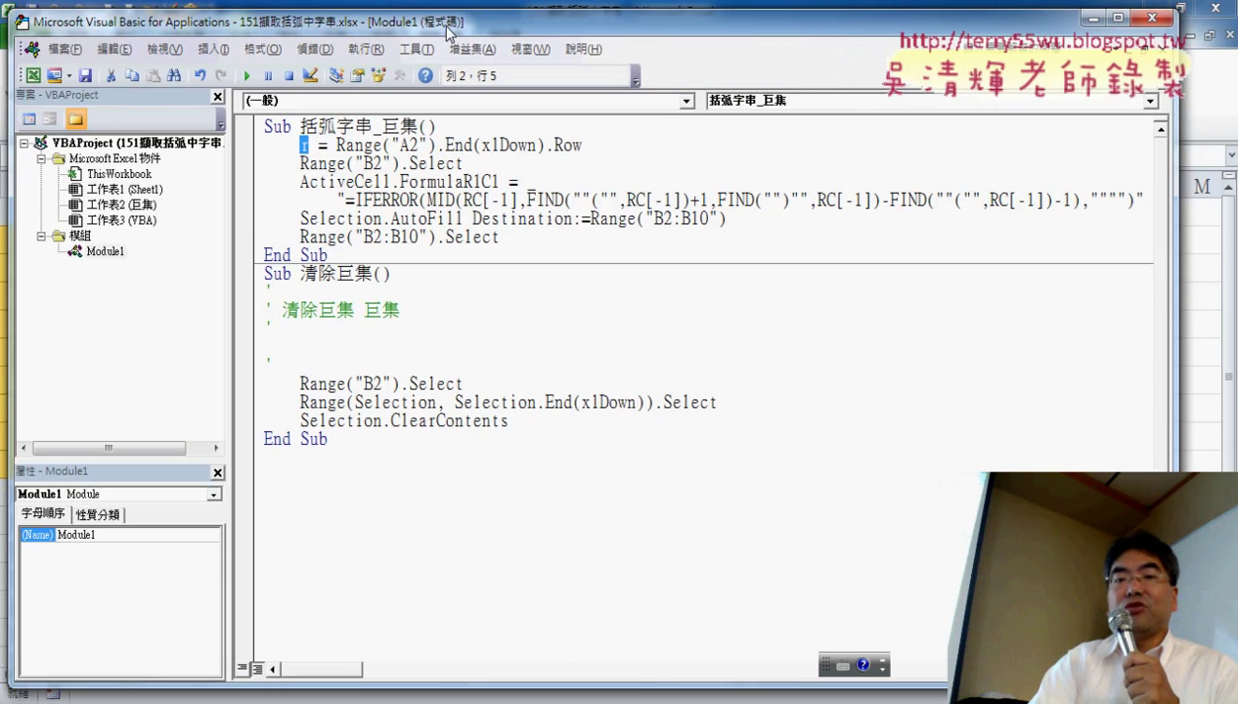
drag(677, 223, 695, 223)
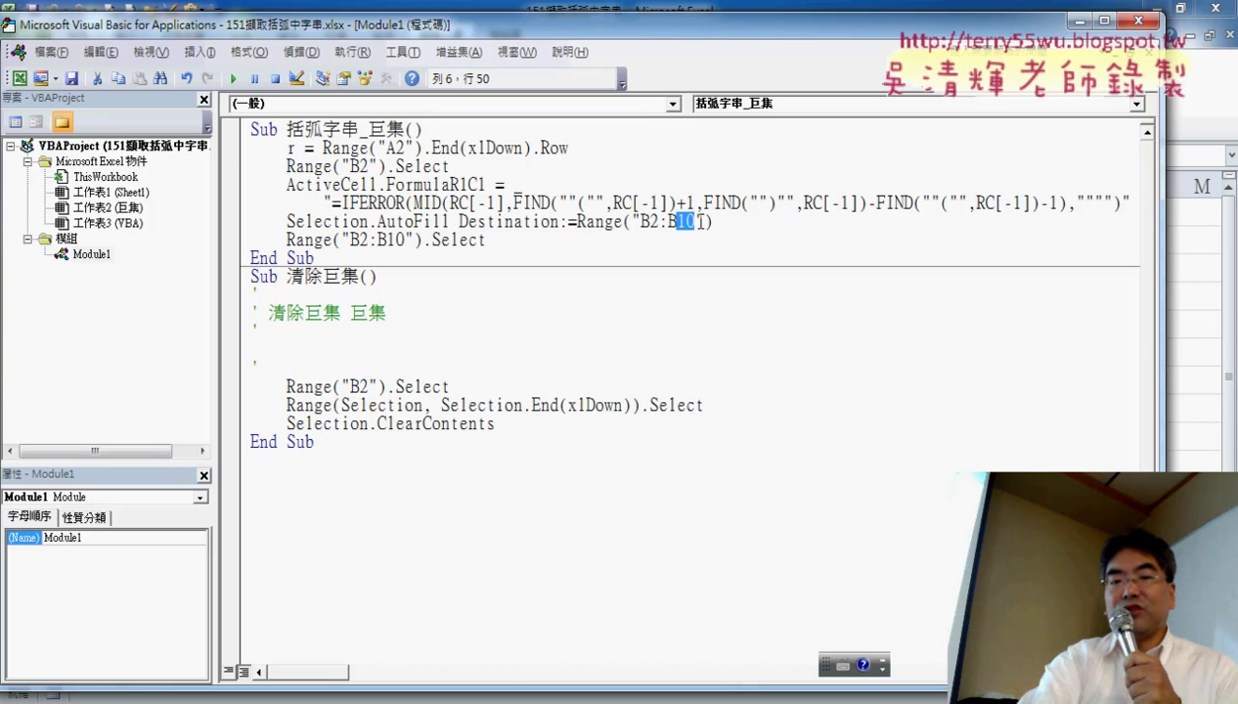
key(BackSpace)
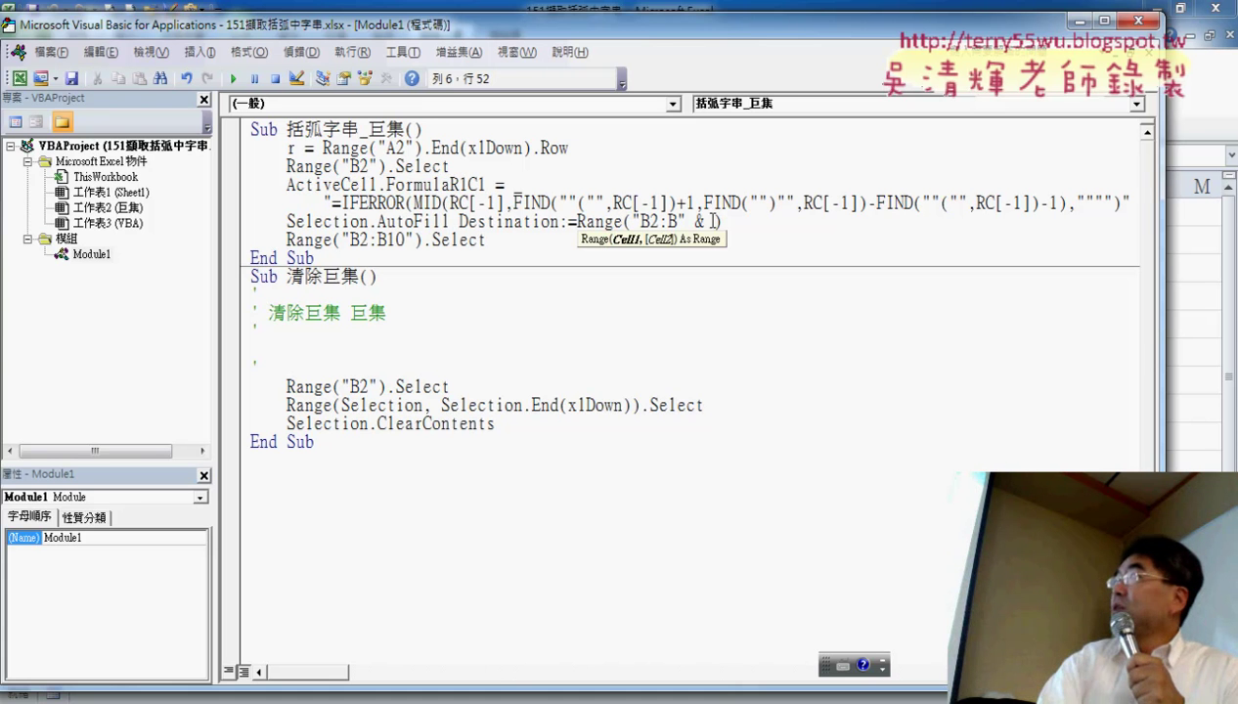
drag(695, 220, 685, 221)
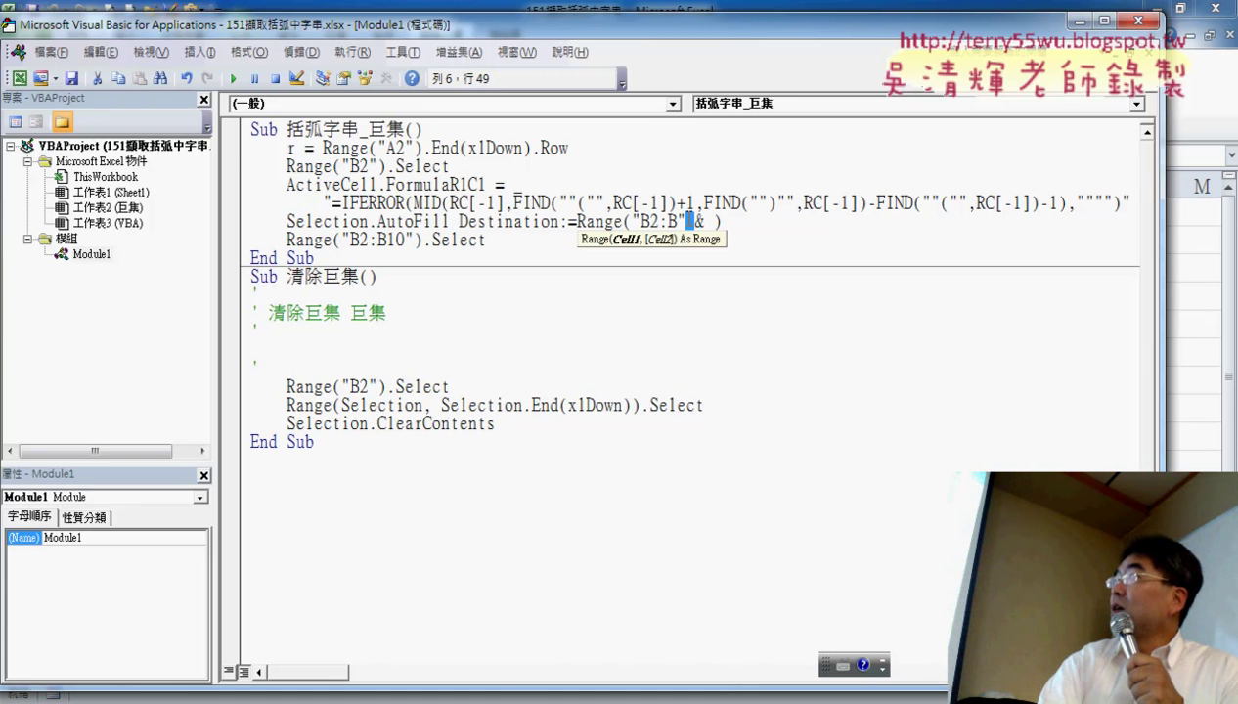
double_click(710, 221)
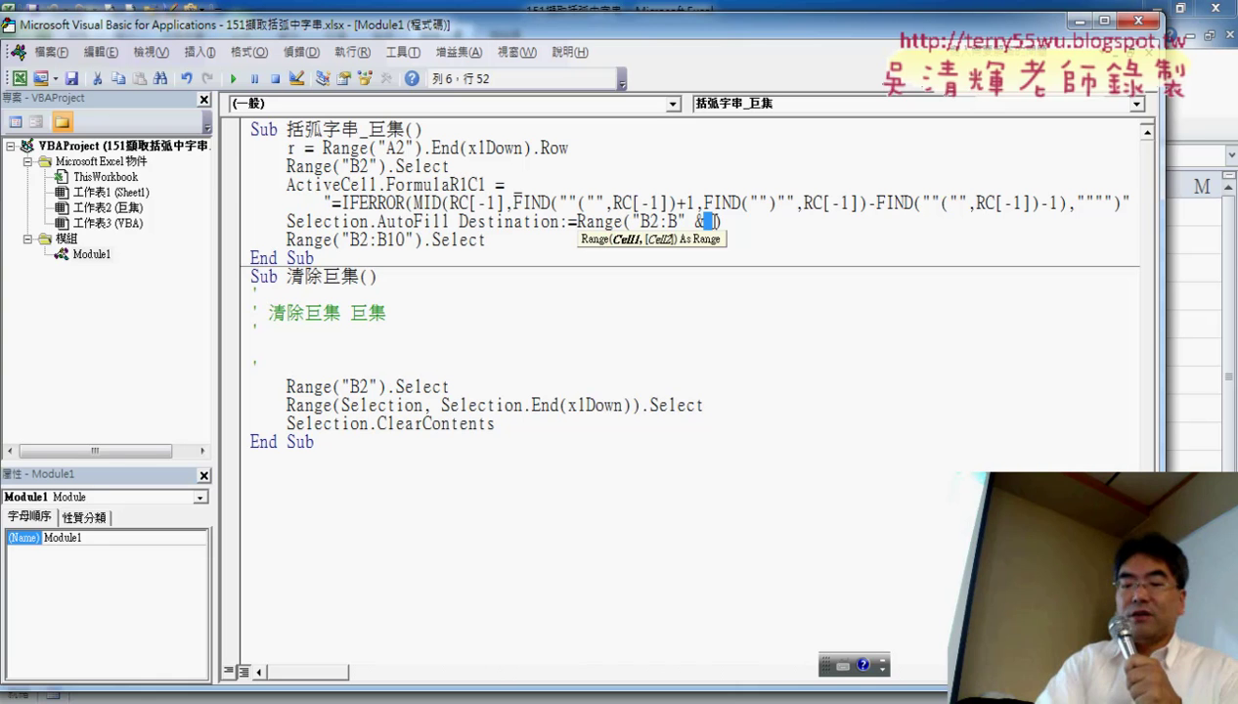
key(Delete)
text(r)
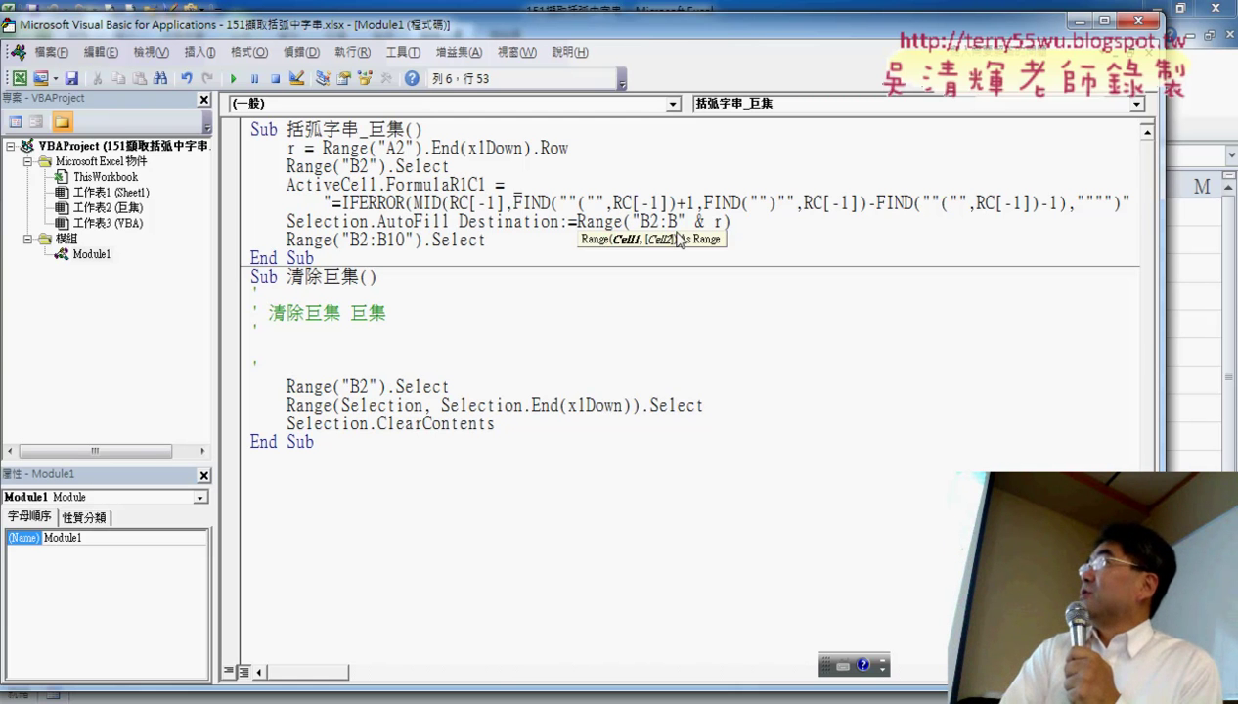
Copy the " & r text and select the 10 in the Select range.
drag(673, 221, 715, 222)
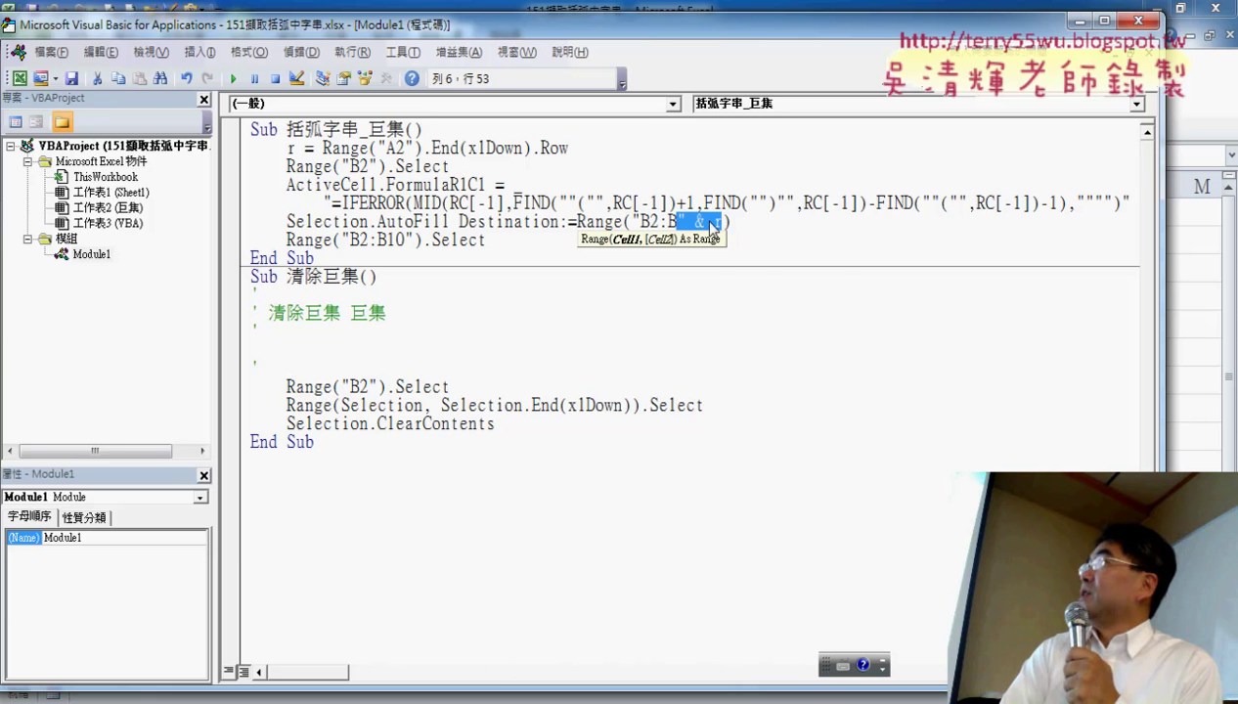
right_click(710, 224)
click(740, 255)
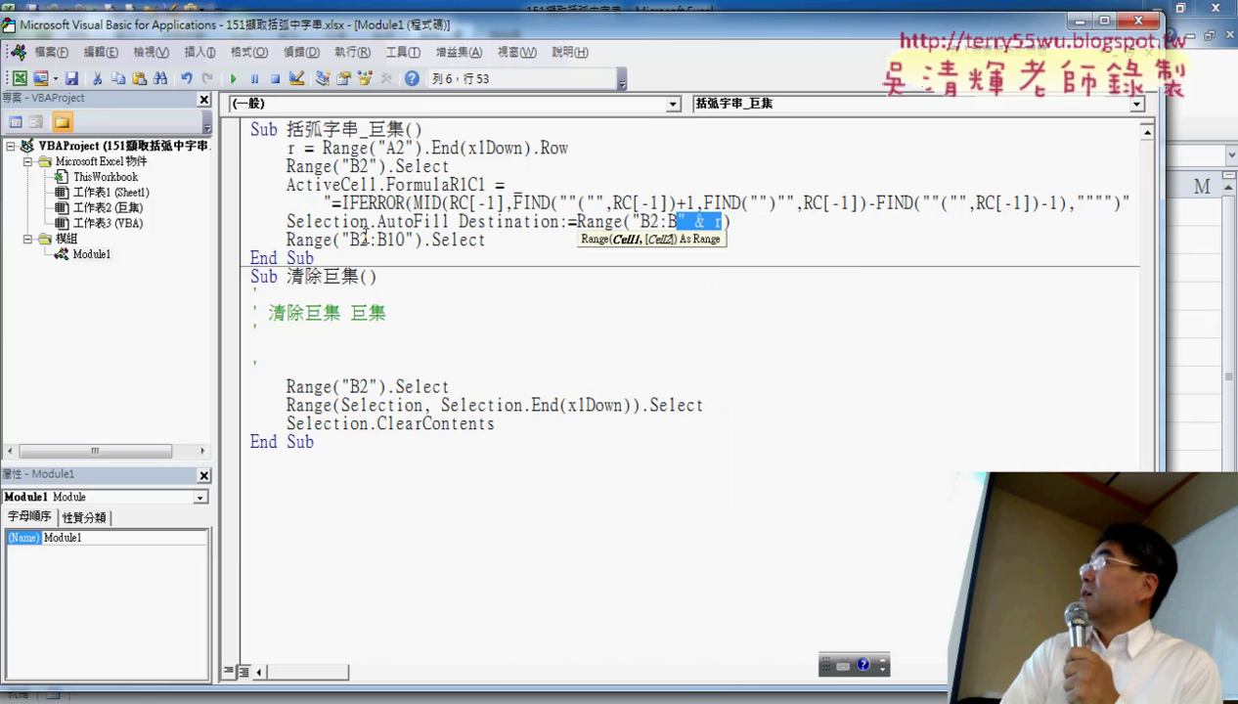
drag(387, 238, 399, 239)
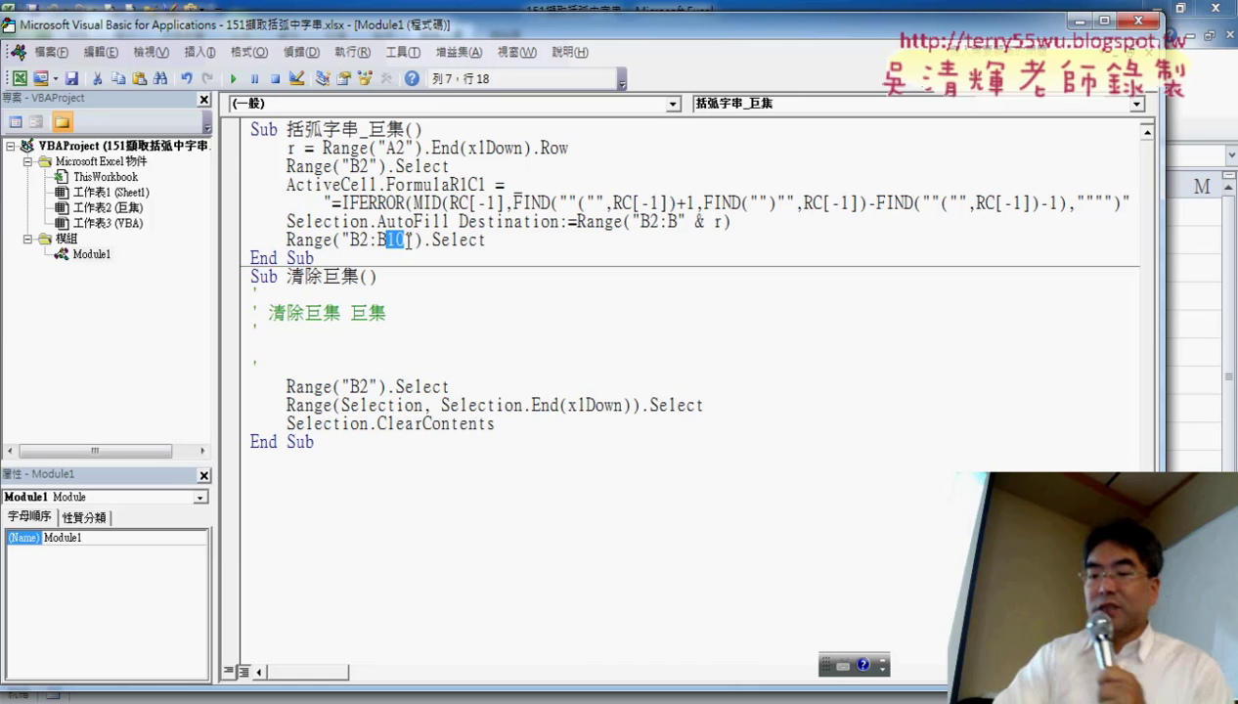
Replace the Select range's 10 with " & r and dismiss the resulting compile error.
key(Delete)
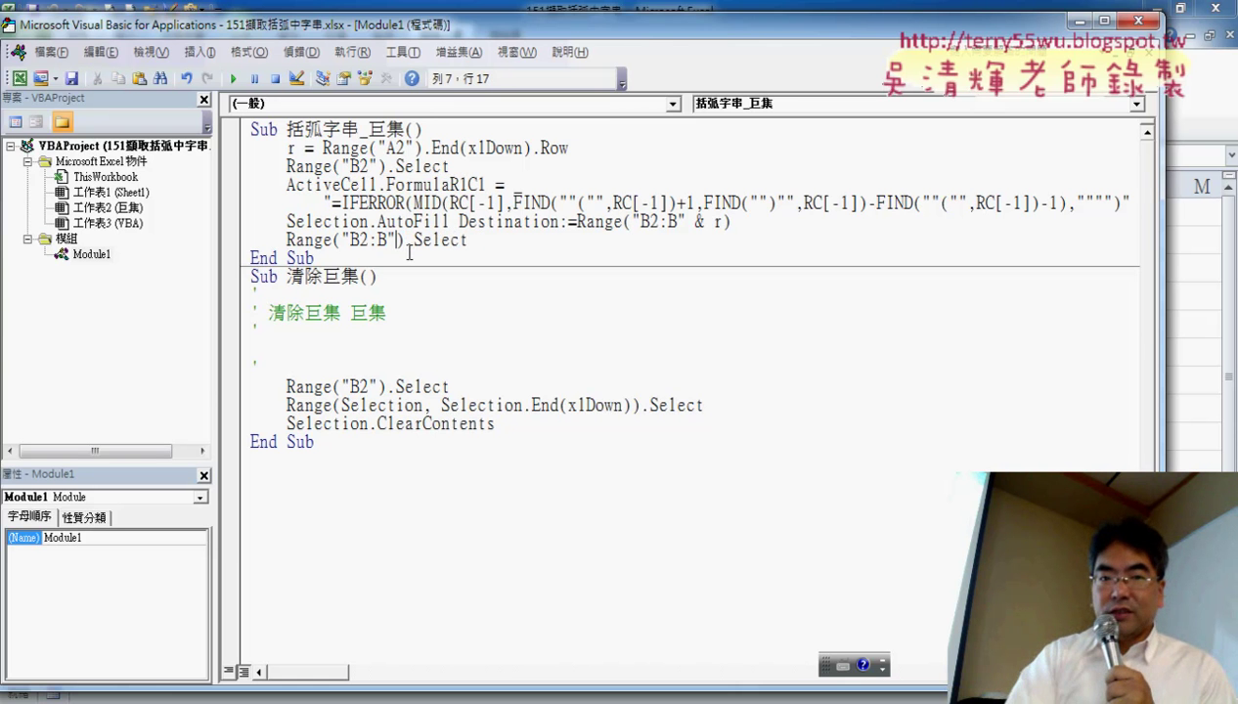
text(" & r)
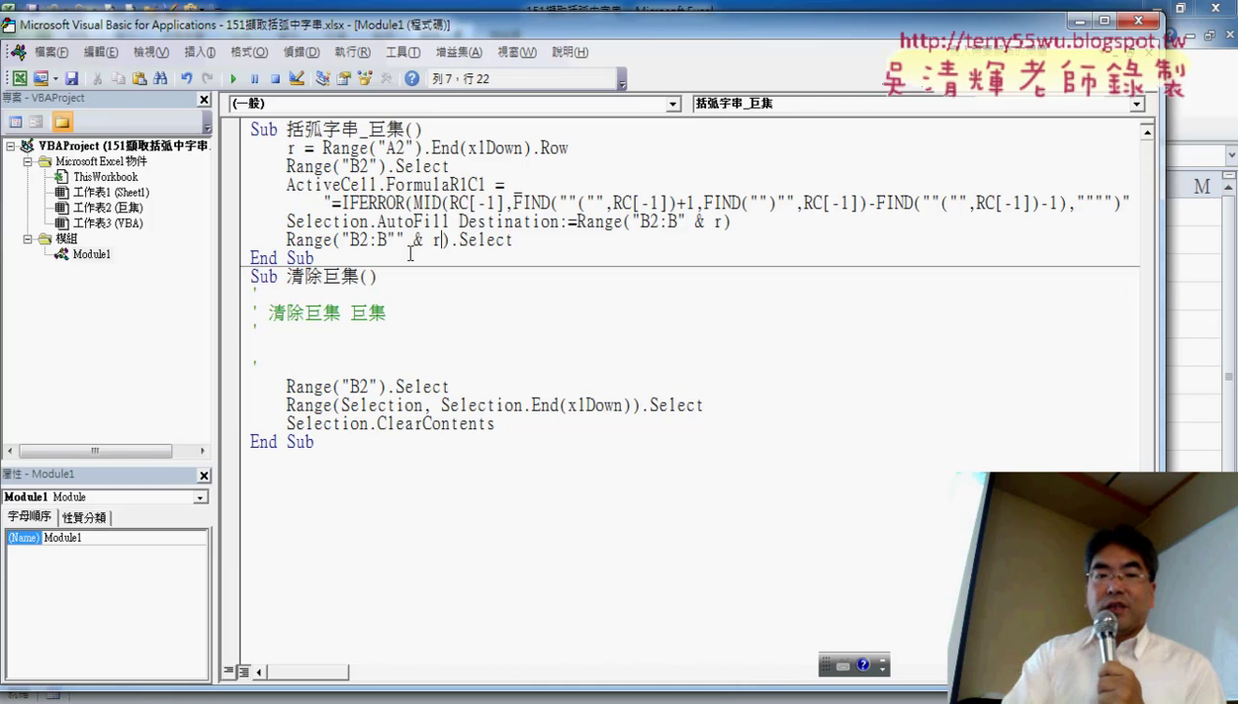
click(345, 352)
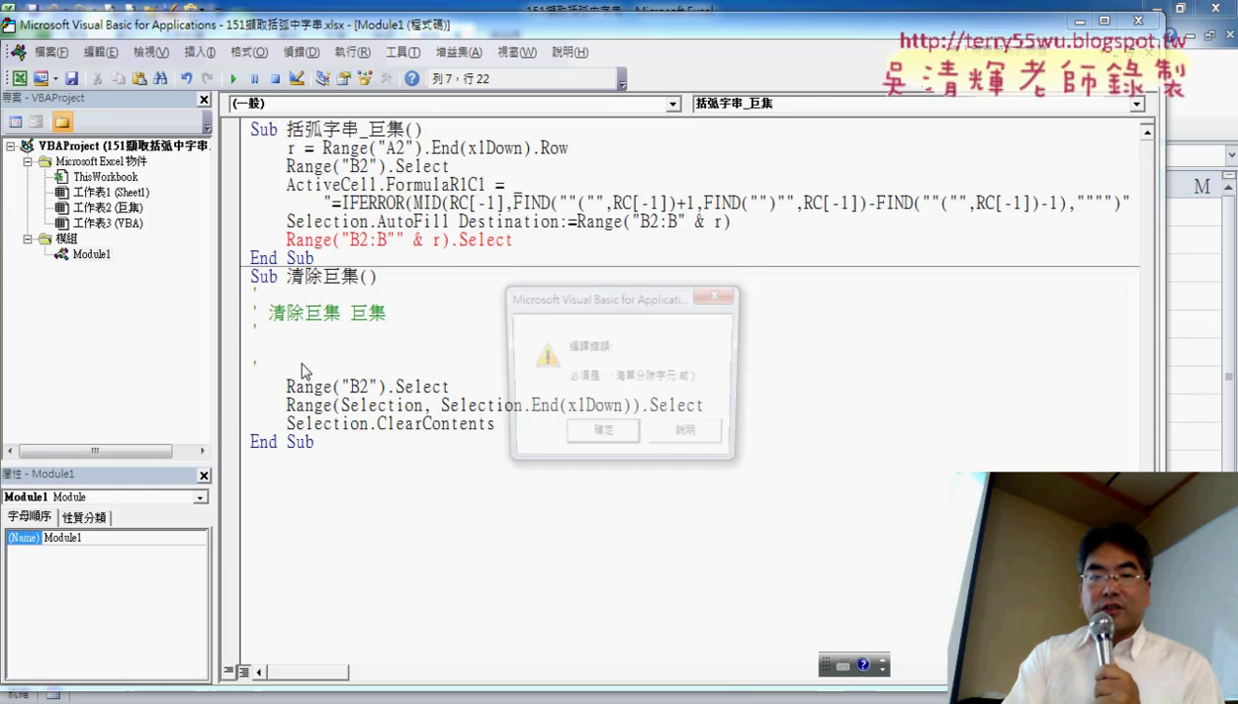
click(567, 437)
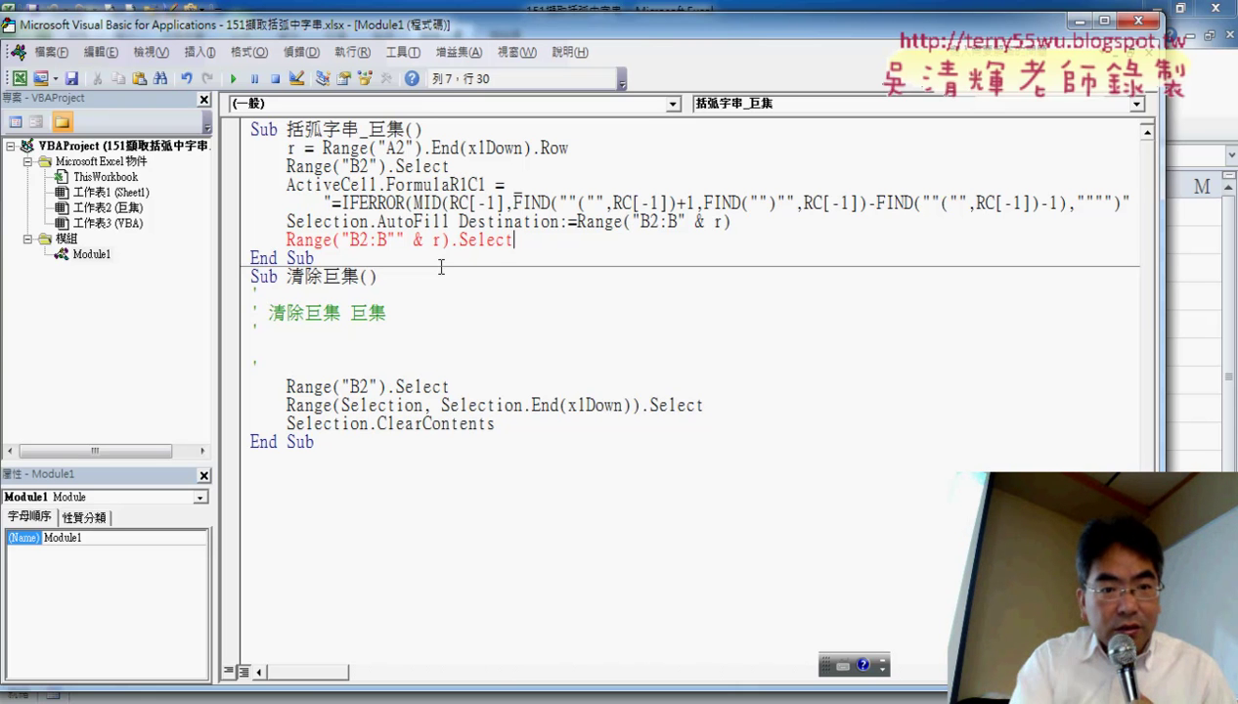
Delete the stray extra quote so the line reads Range("B2:B" & r).Select.
drag(395, 239, 402, 240)
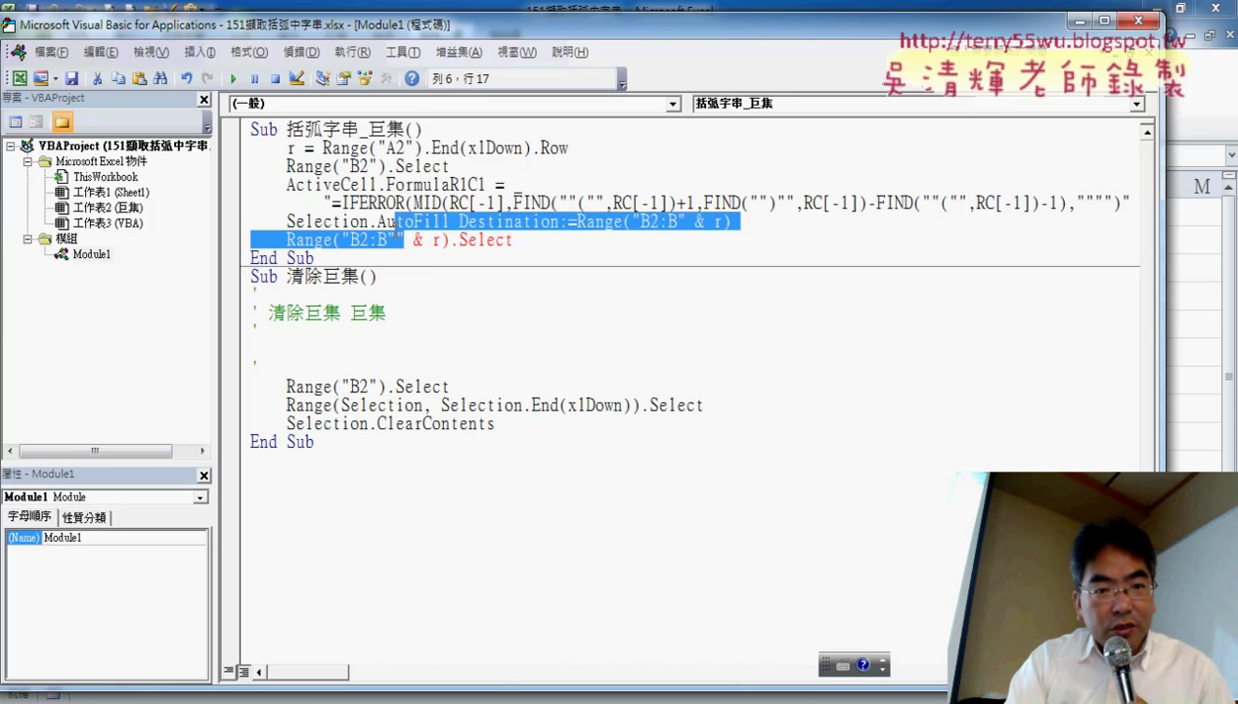
key(Delete)
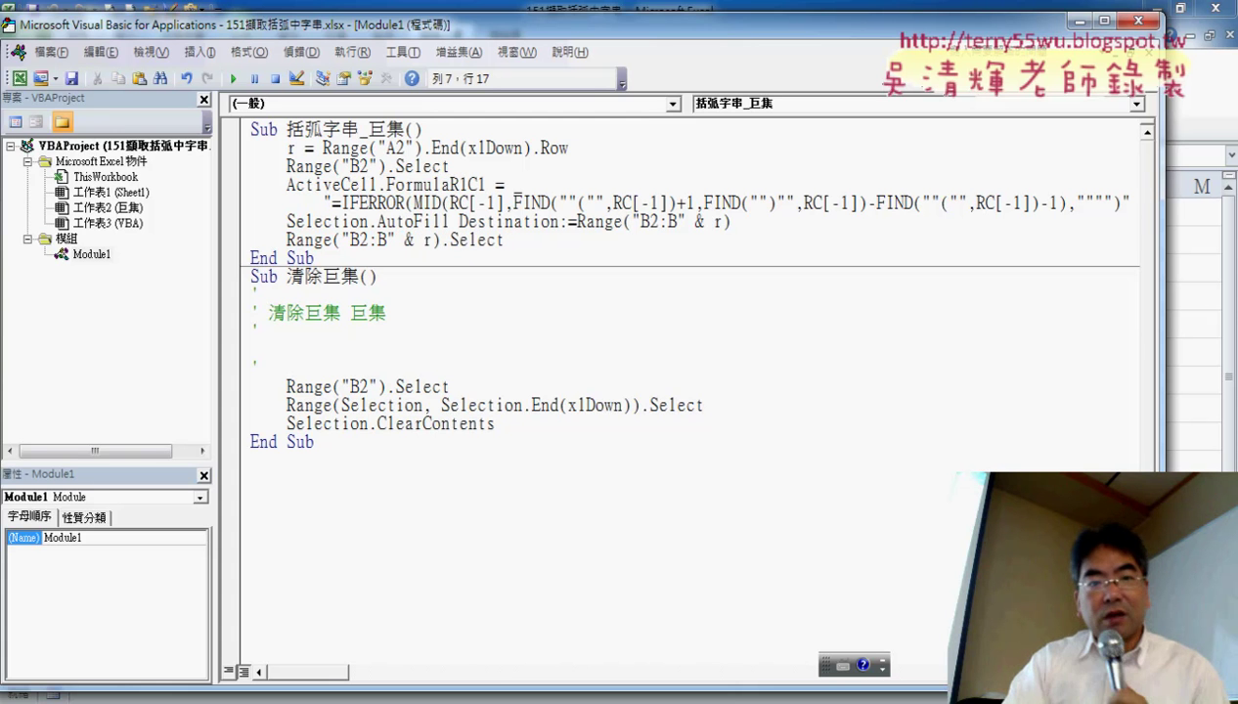
click(420, 344)
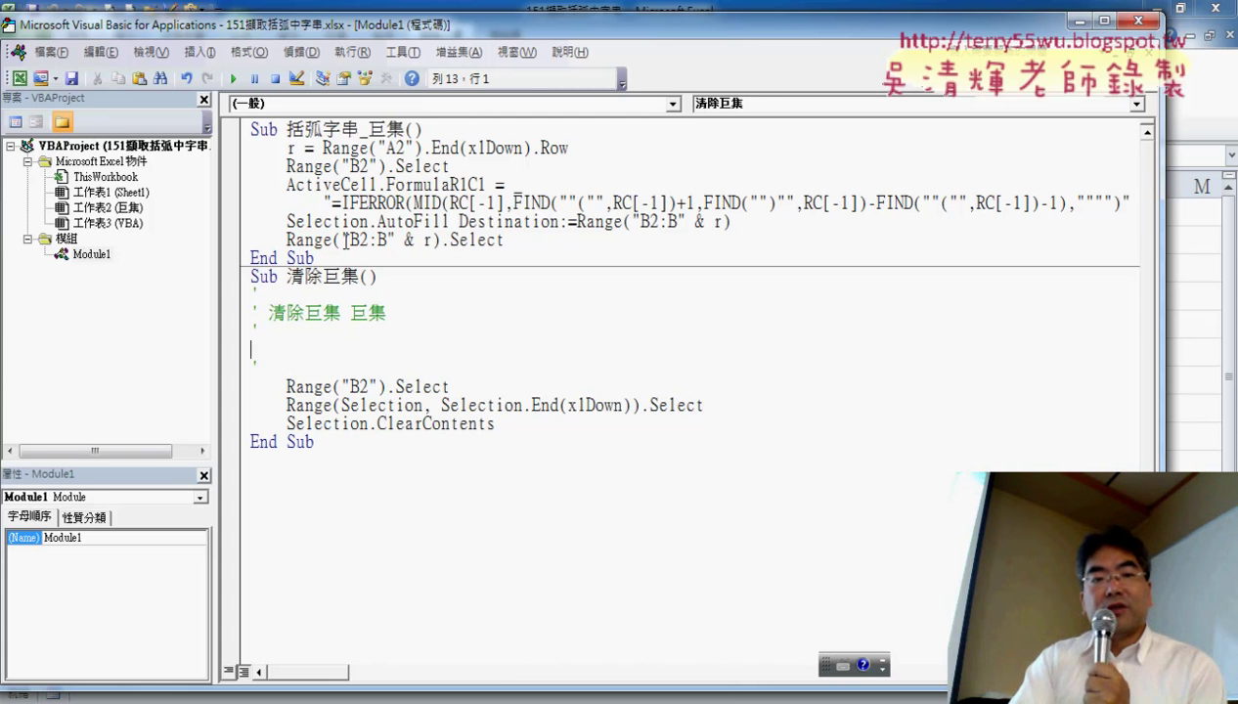
Delete the leftover comment lines under Sub 清除巨集(), leaving only its three clearing statements.
drag(342, 239, 395, 240)
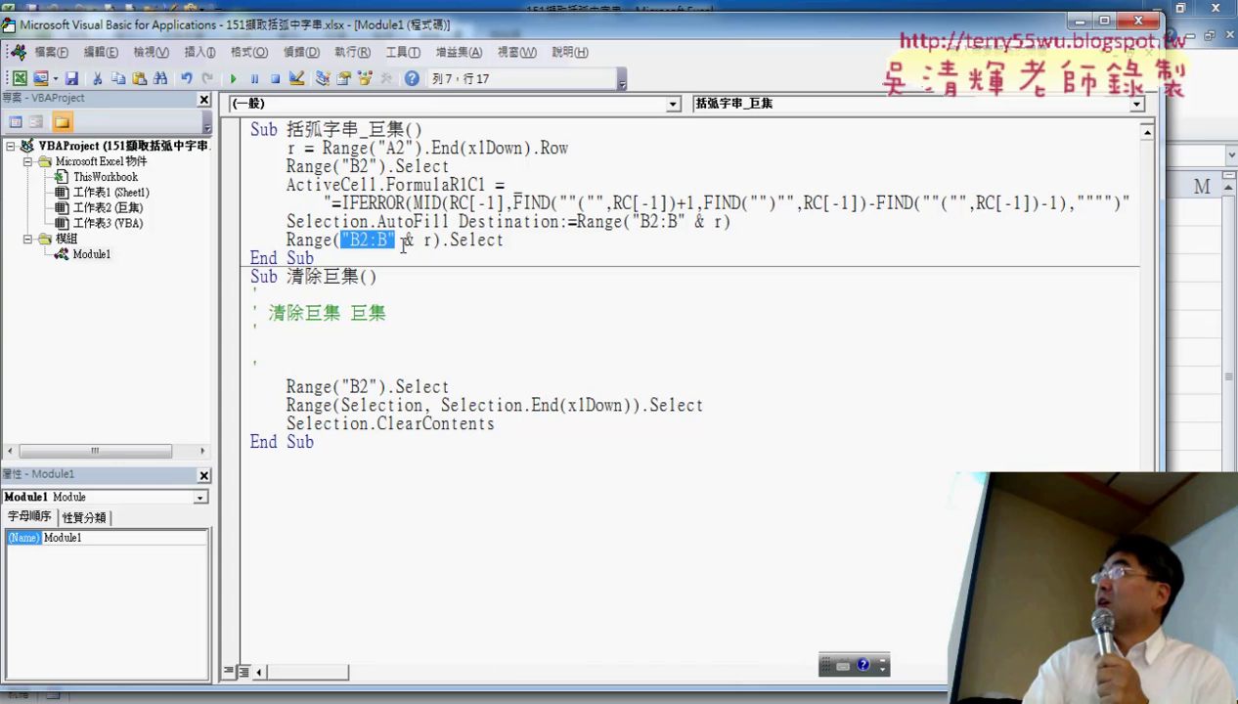
click(400, 245)
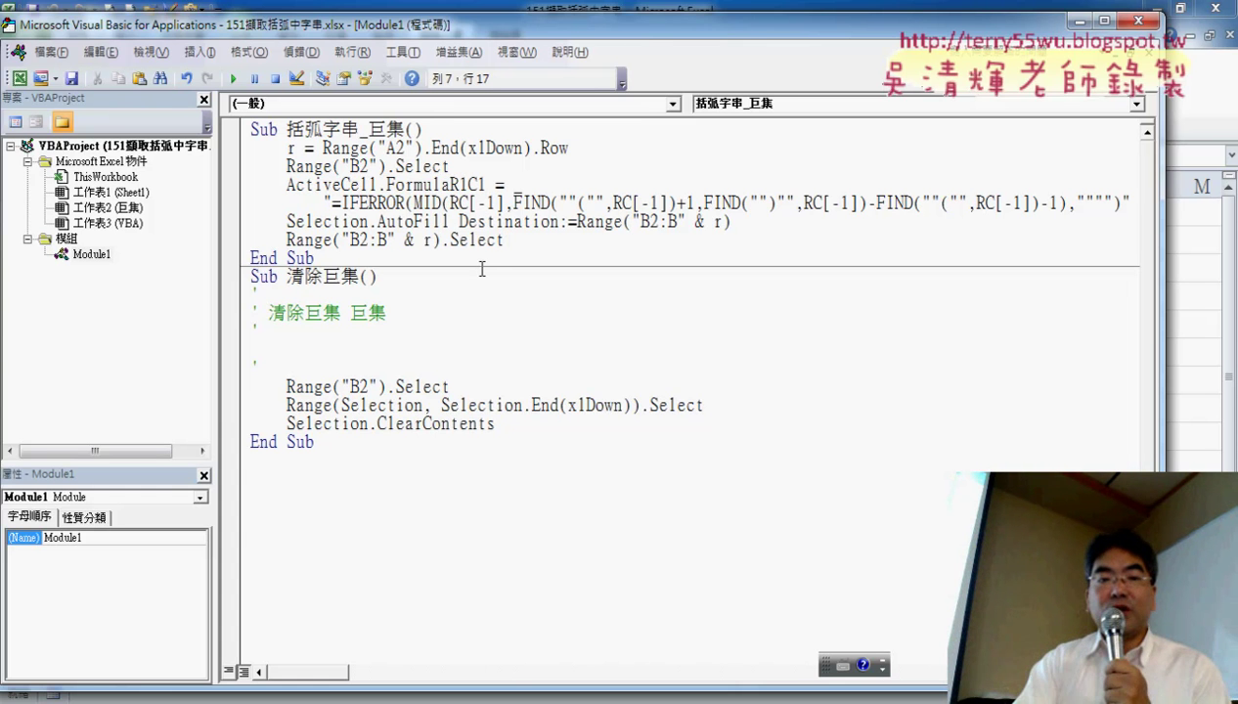
drag(254, 374, 242, 297)
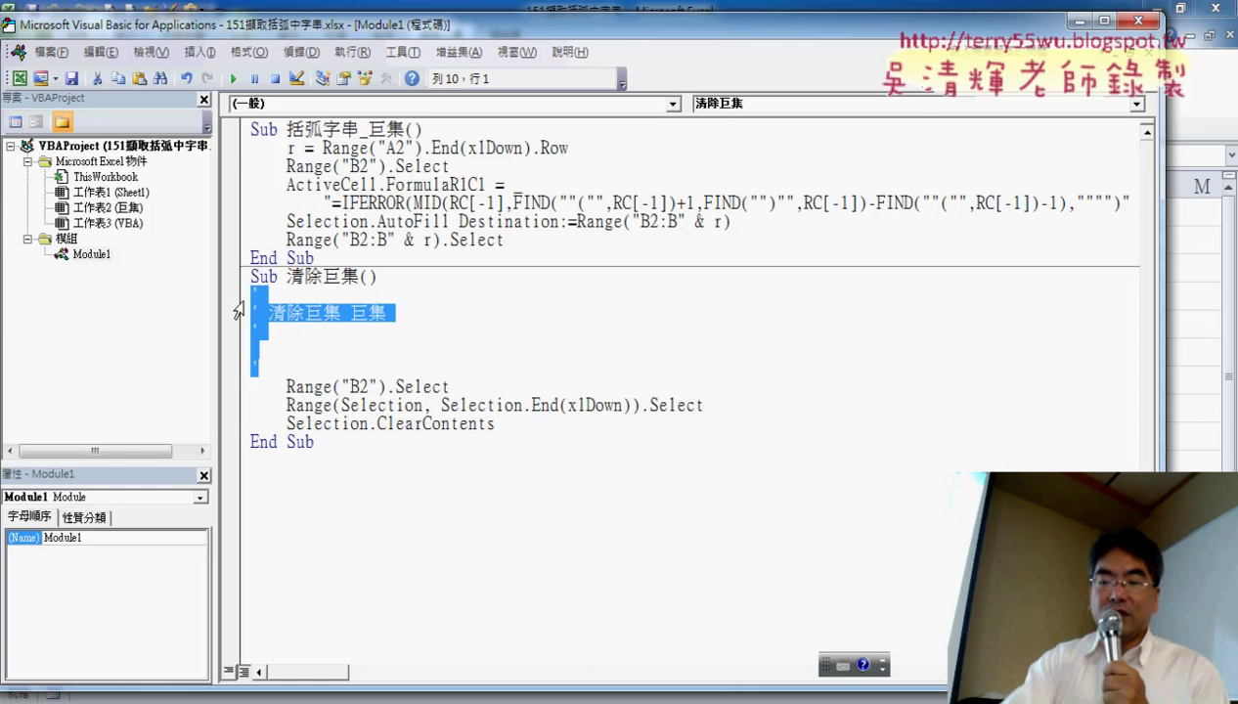
key(Delete)
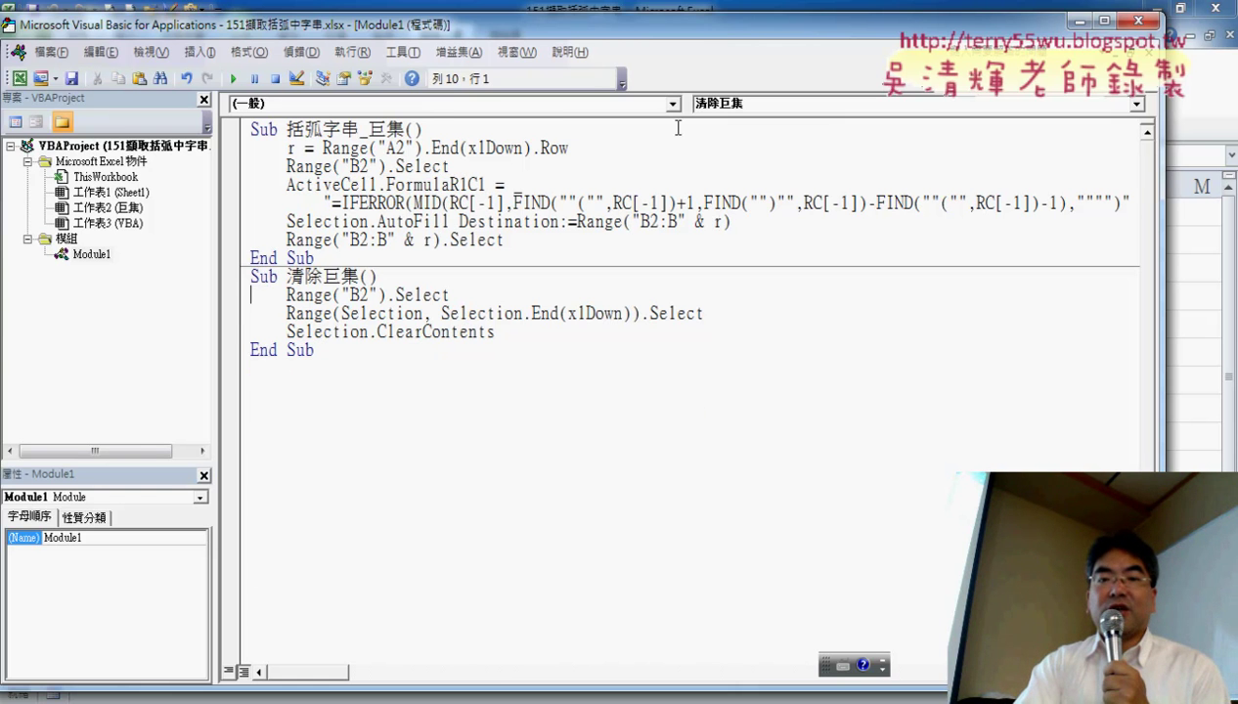
Back in the worksheet, test the 括弧字串_巨集 and 清除巨集 buttons once.
click(1137, 19)
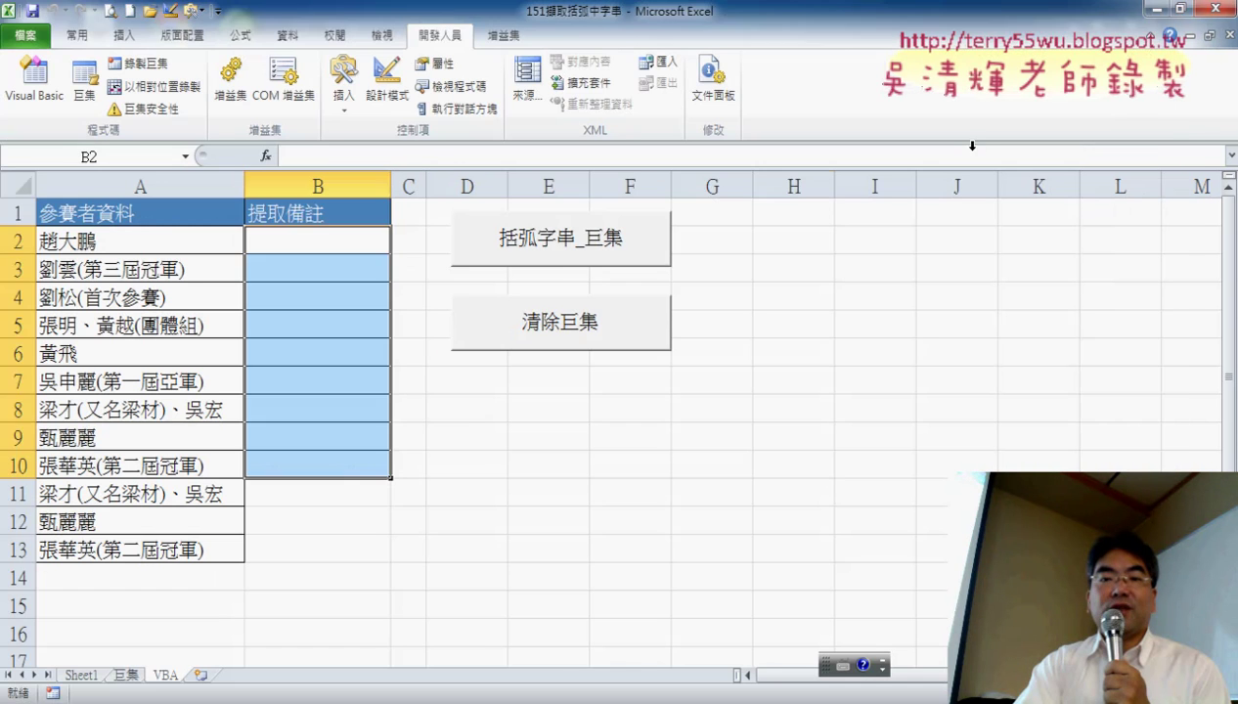
click(560, 245)
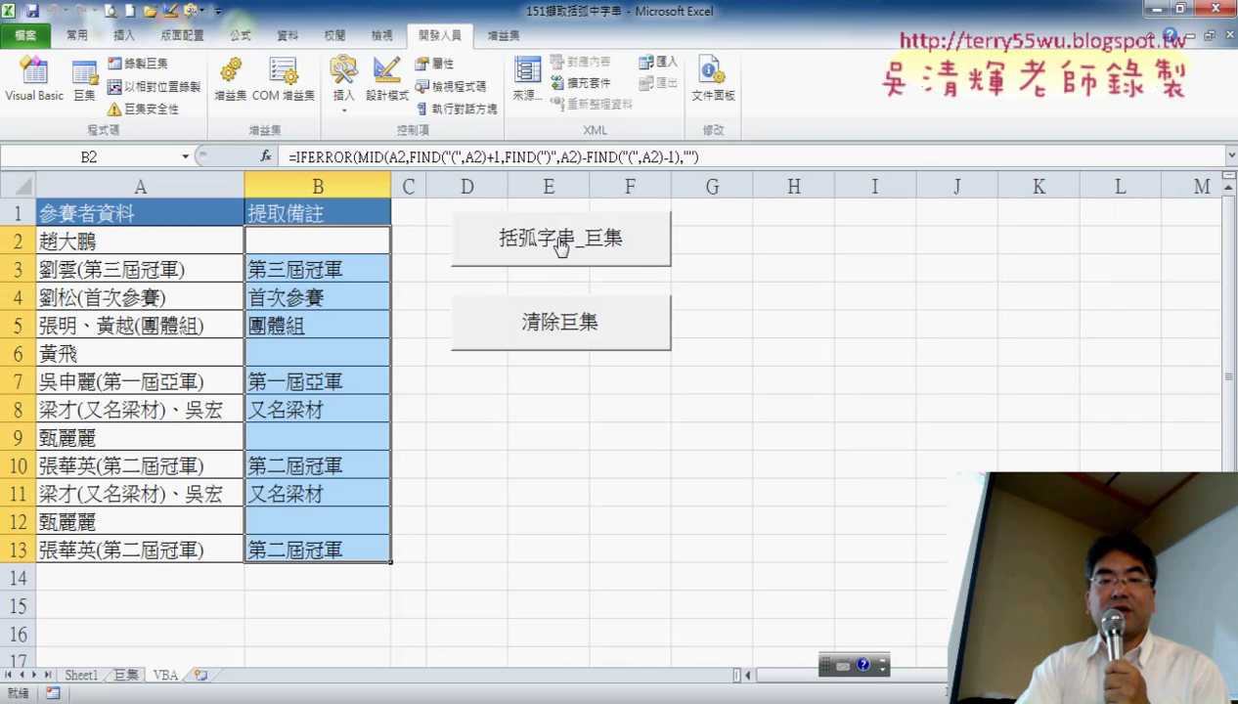
click(554, 337)
Copy names A11:A13 into A14:A16, then fill and clear 提取備註 for the longer list.
scroll(340, 465, down, 1)
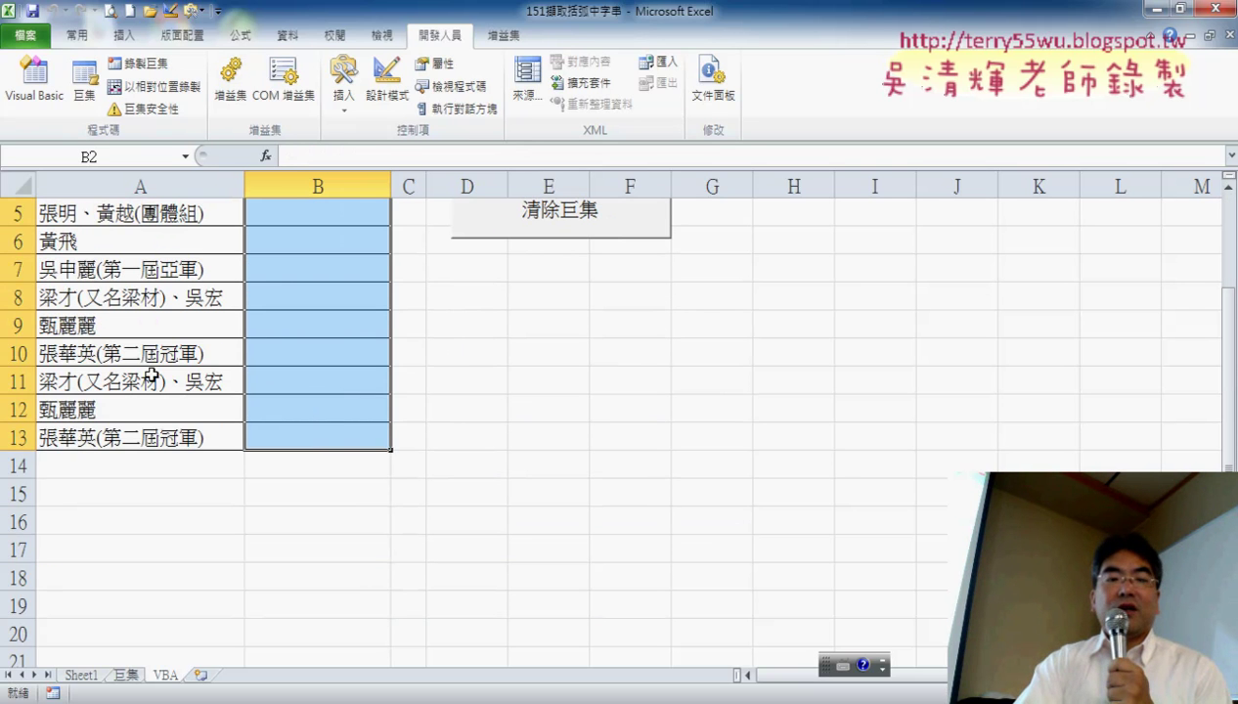
drag(152, 374, 168, 433)
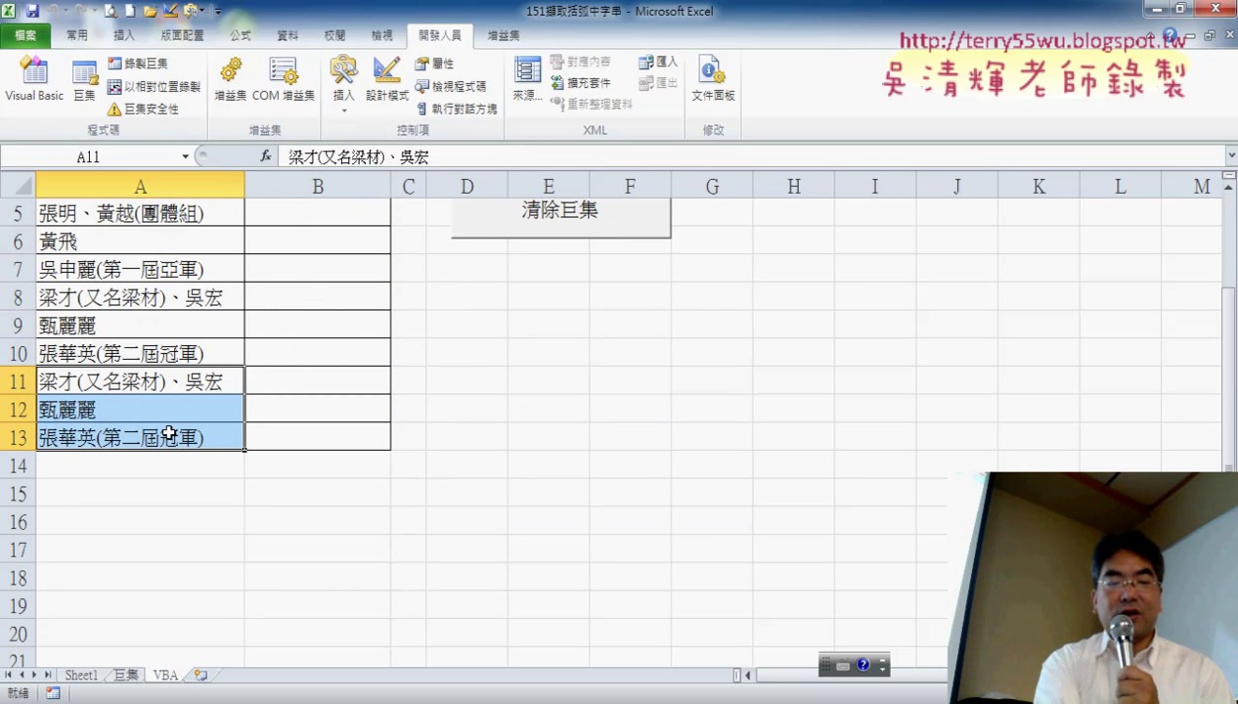
key(ctrl+c)
click(162, 463)
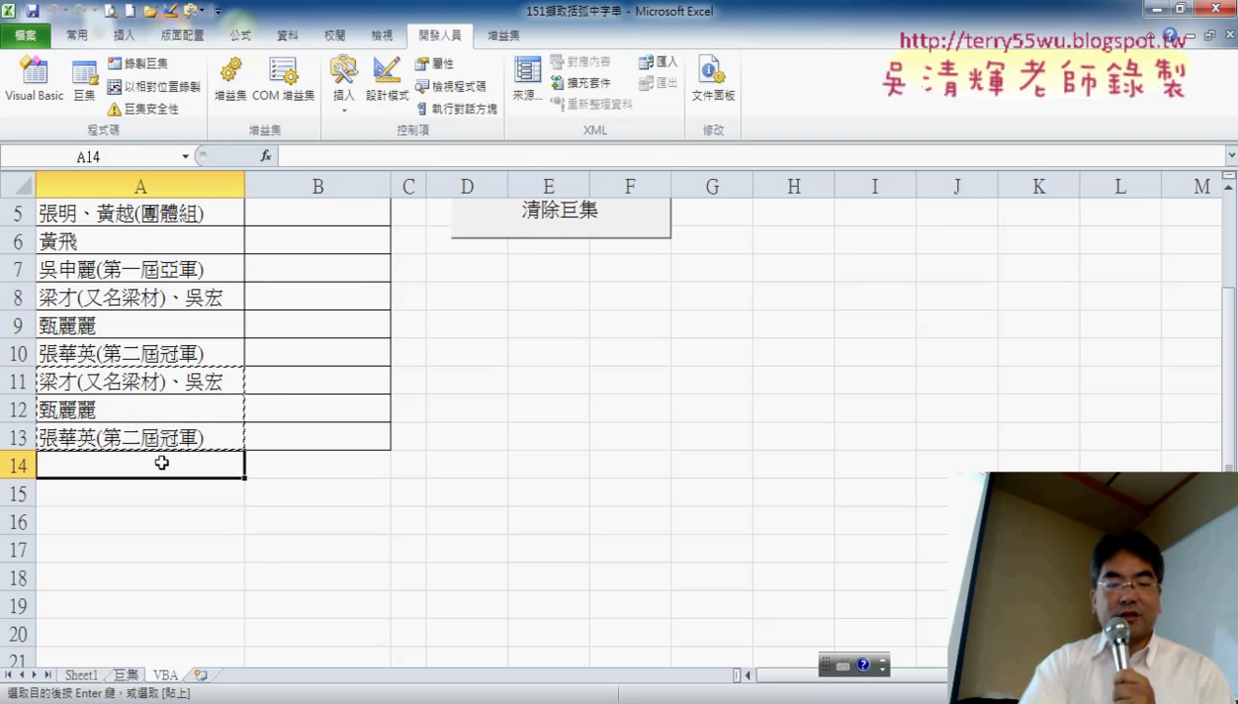
key(ctrl+v)
scroll(546, 488, up, 2)
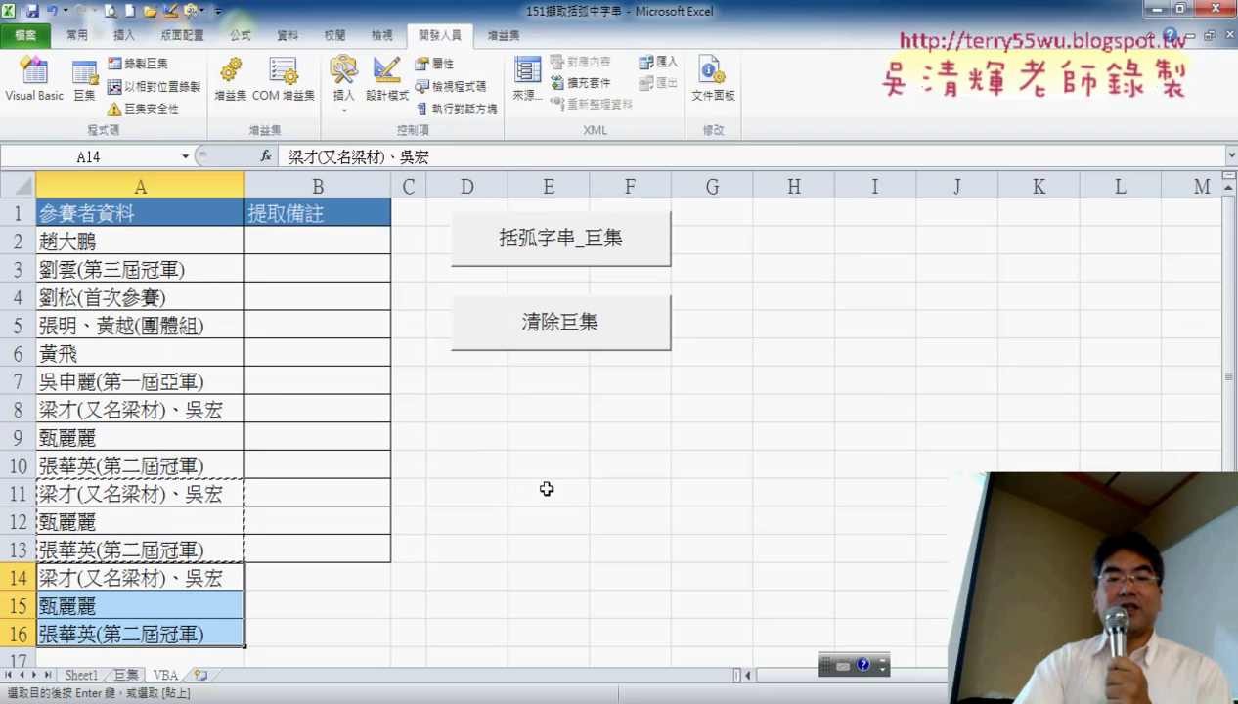
click(583, 242)
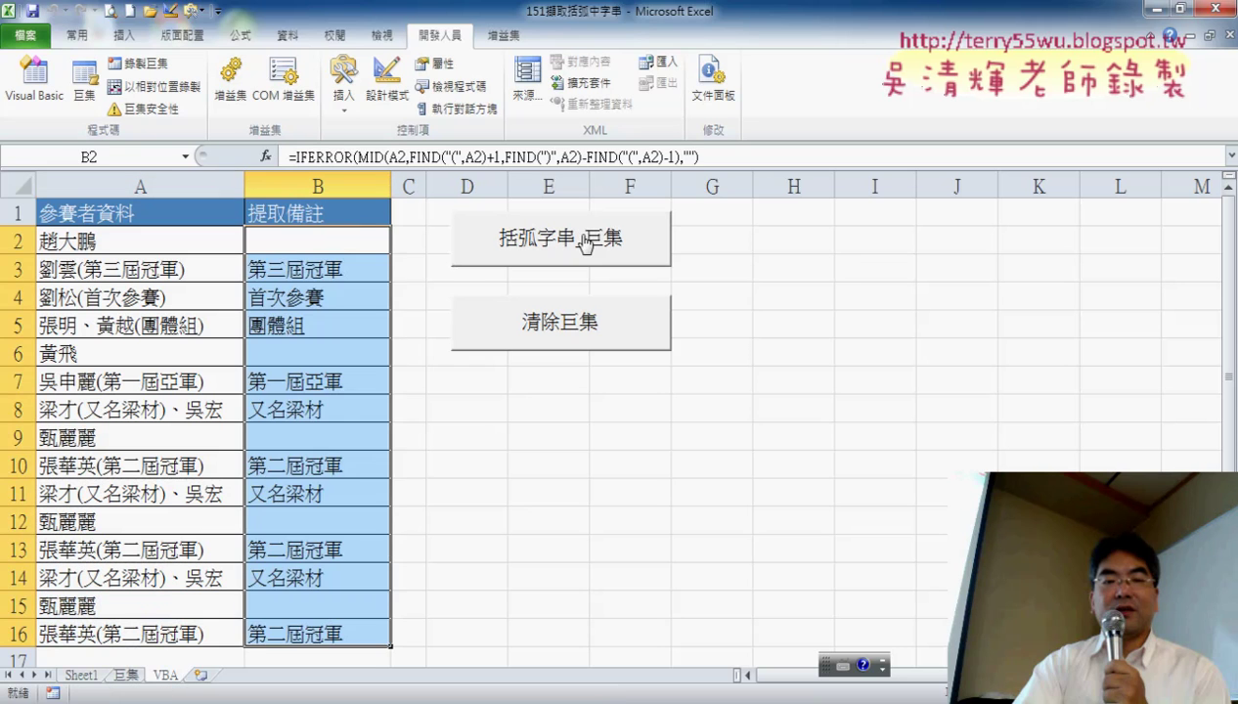
drag(289, 242, 320, 632)
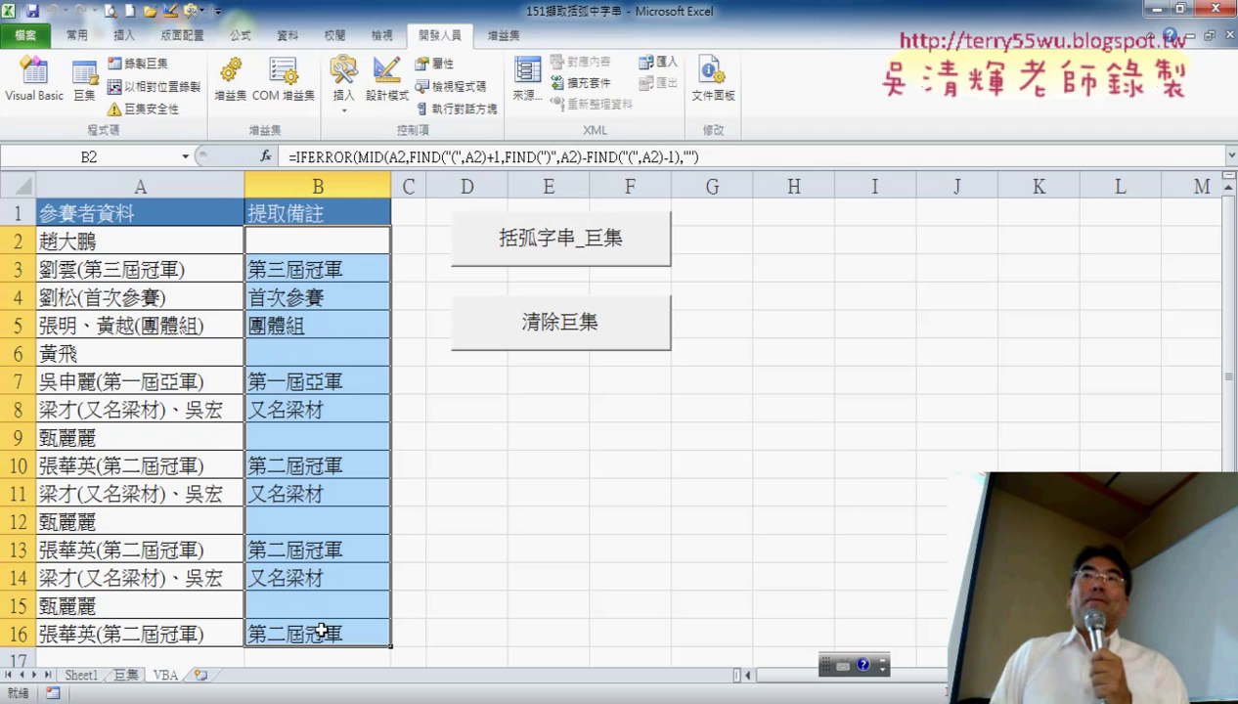
click(534, 341)
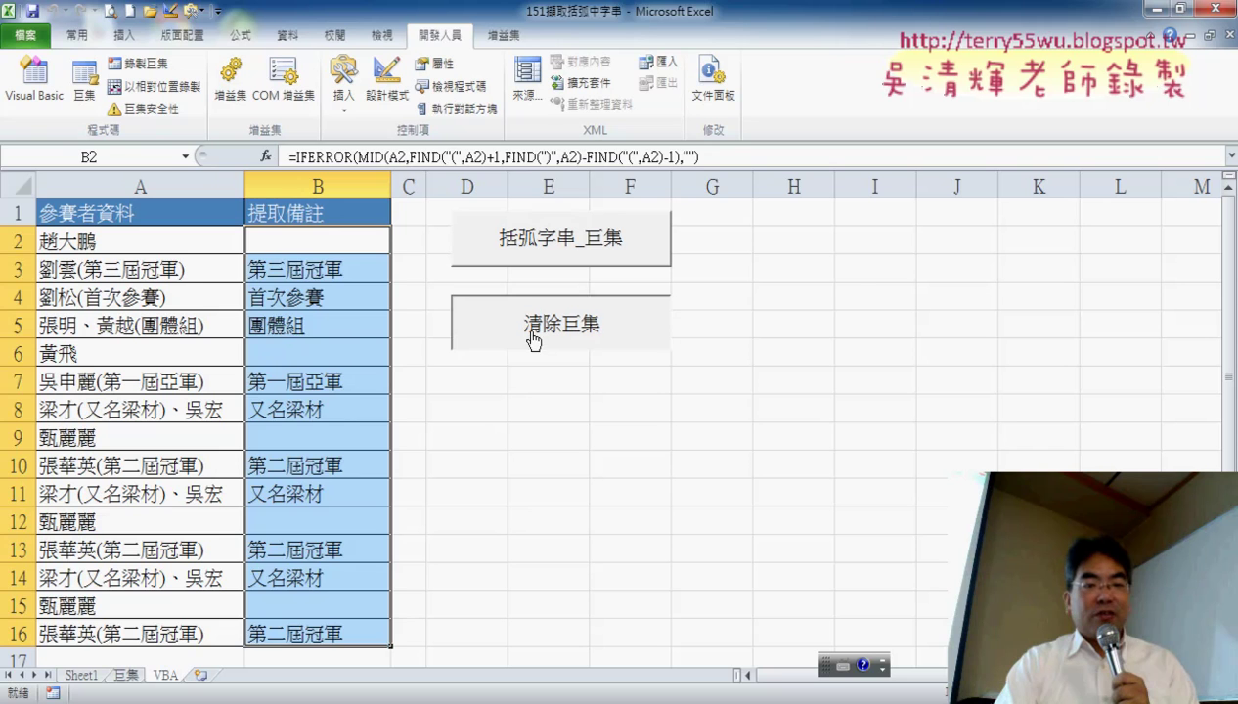
Delete the names in A11:A16, rerun fill and clear, and reopen the Visual Basic editor.
drag(156, 631, 143, 503)
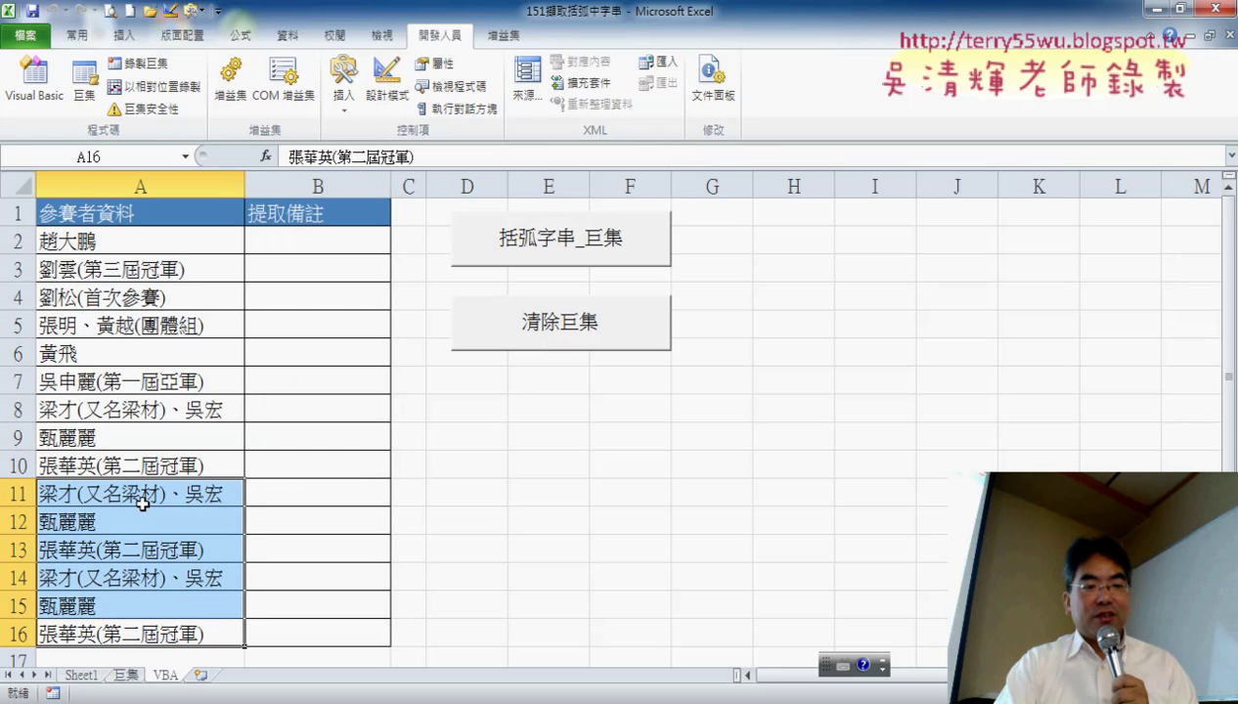
key(Delete)
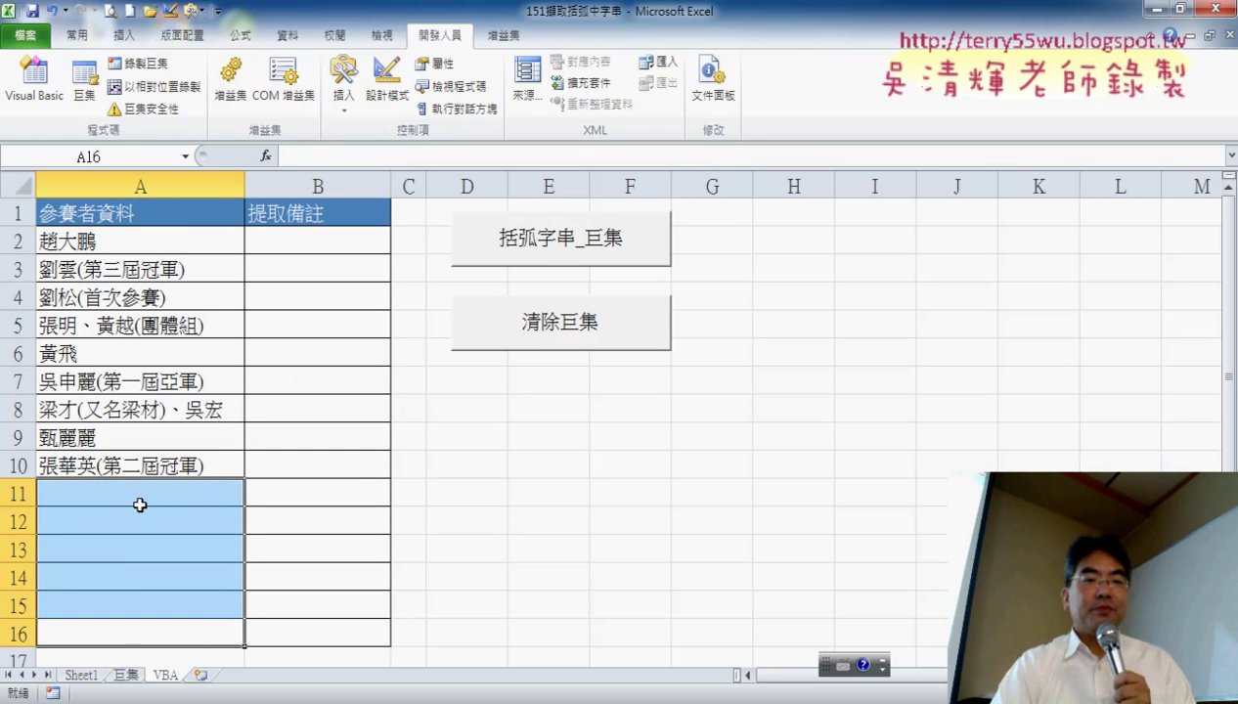
click(559, 242)
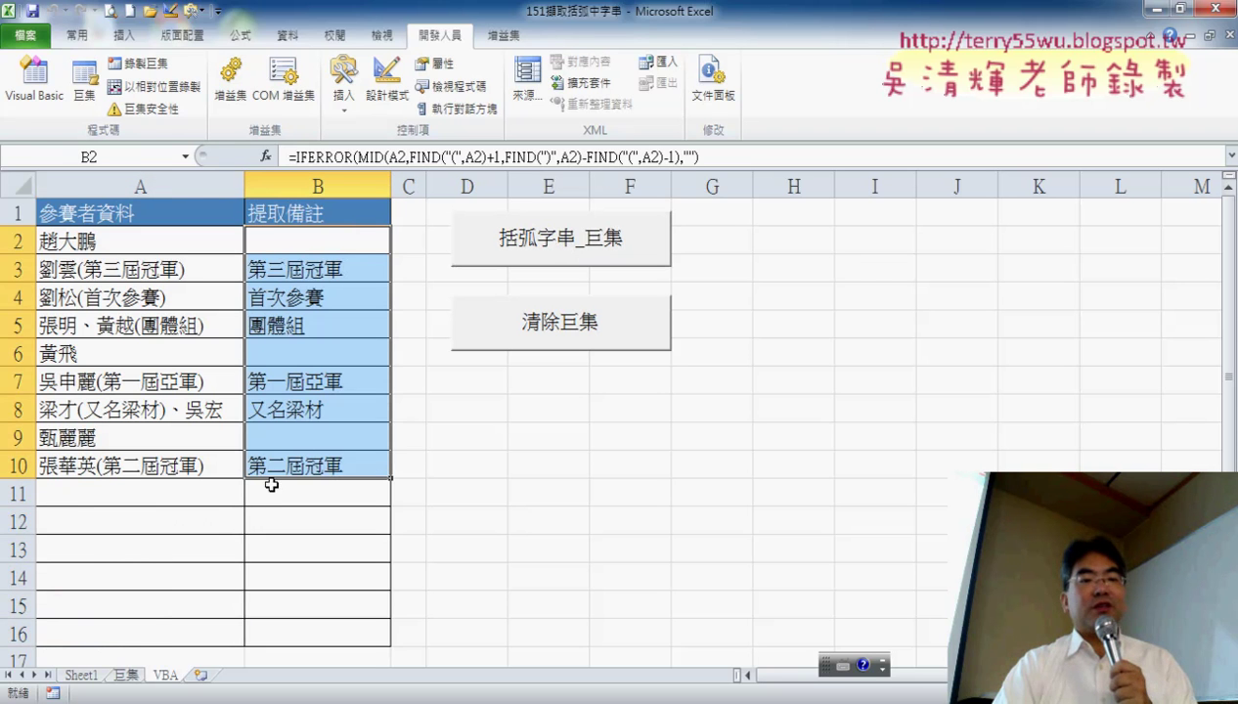
click(605, 322)
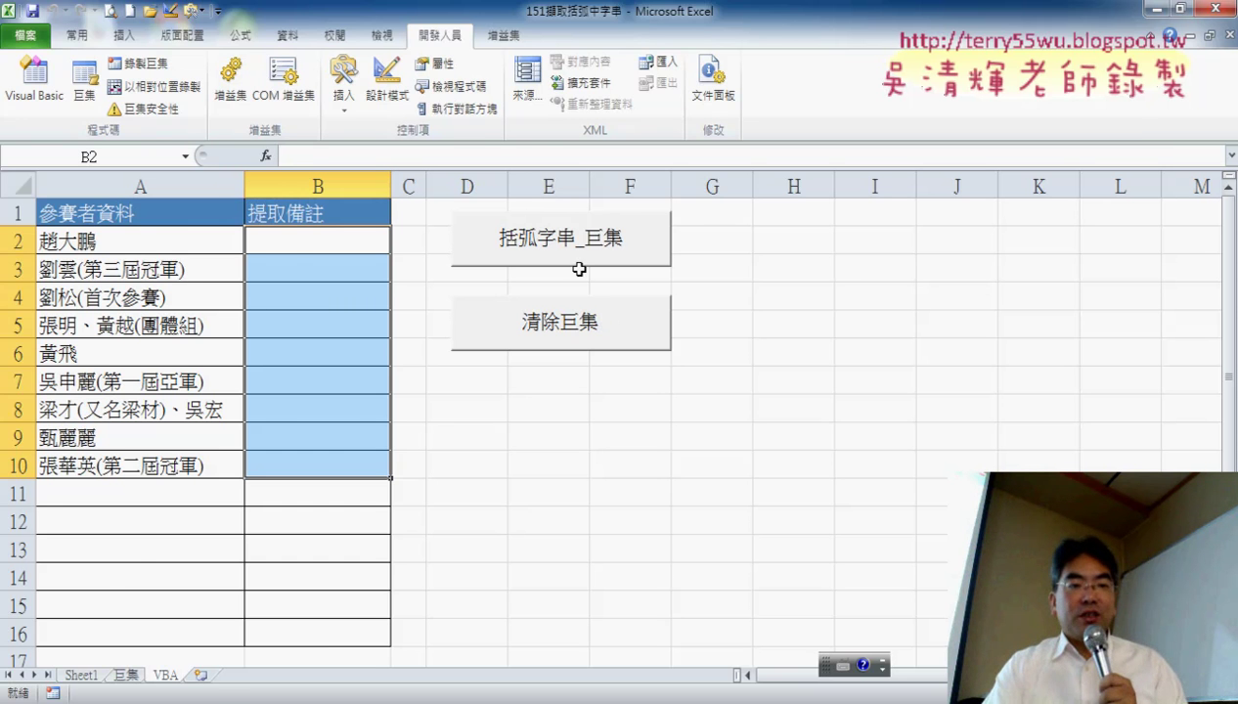
click(34, 80)
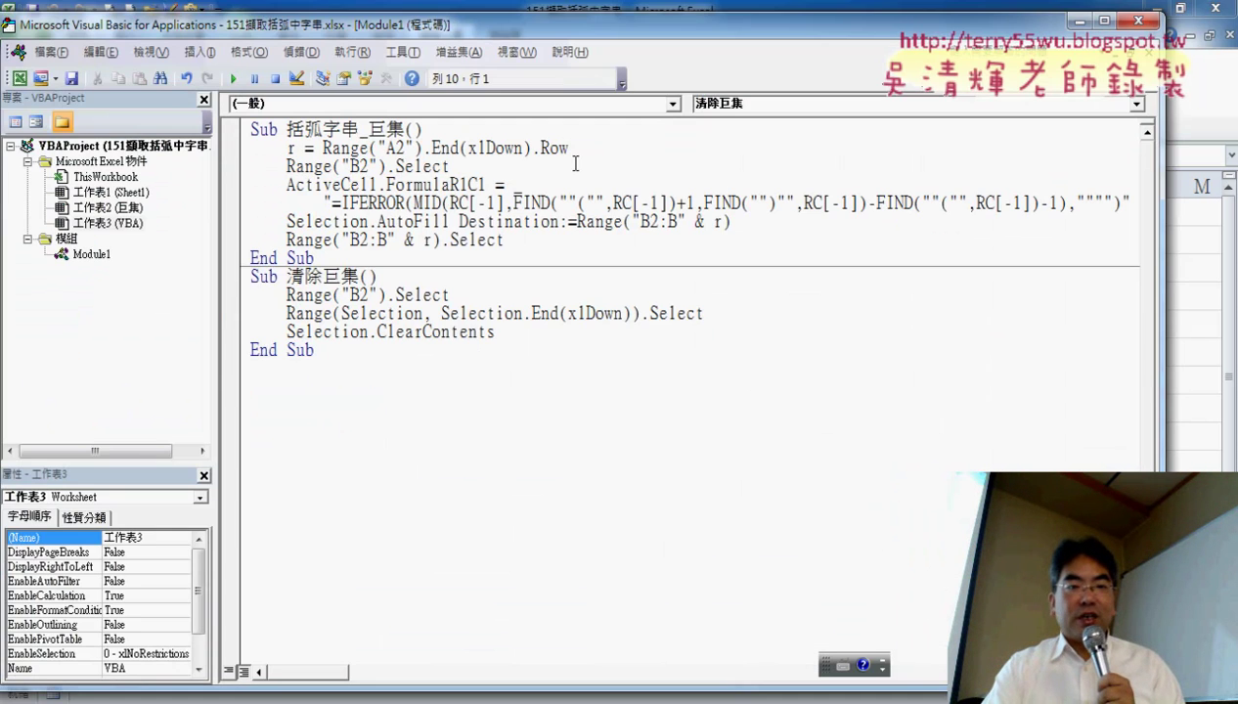
drag(568, 147, 286, 147)
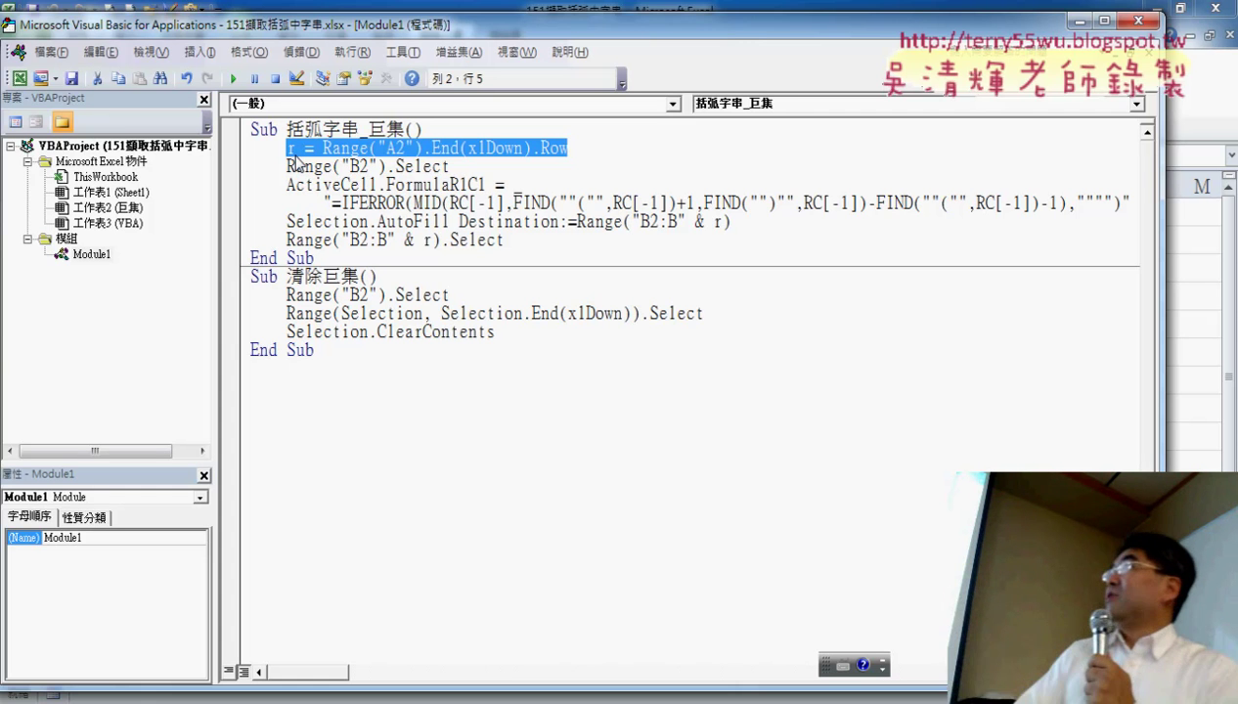
click(357, 131)
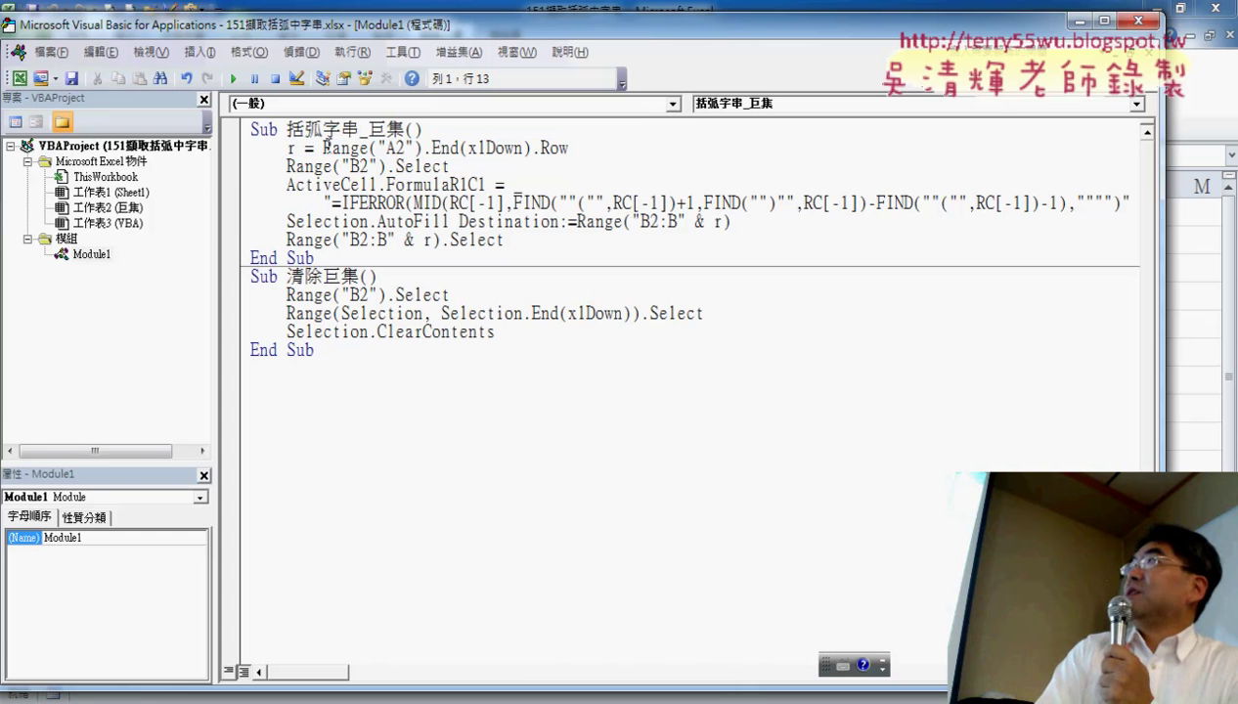
drag(324, 148, 567, 148)
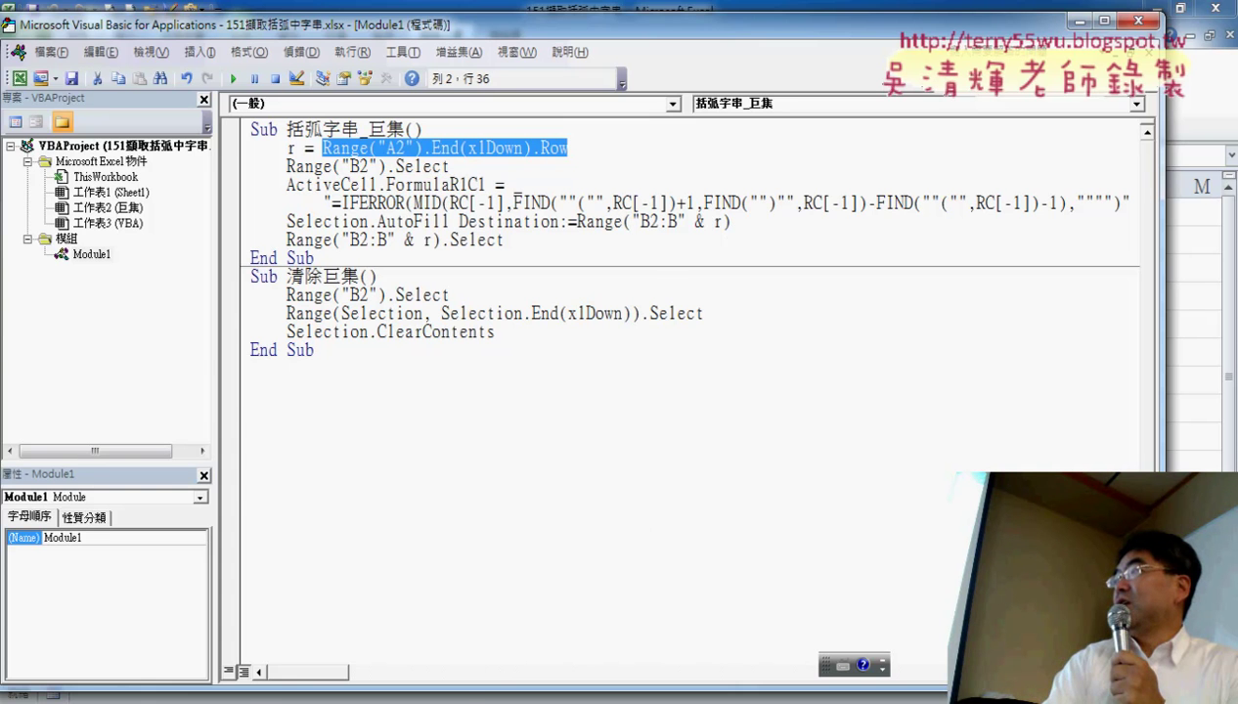
mouse_move(369, 684)
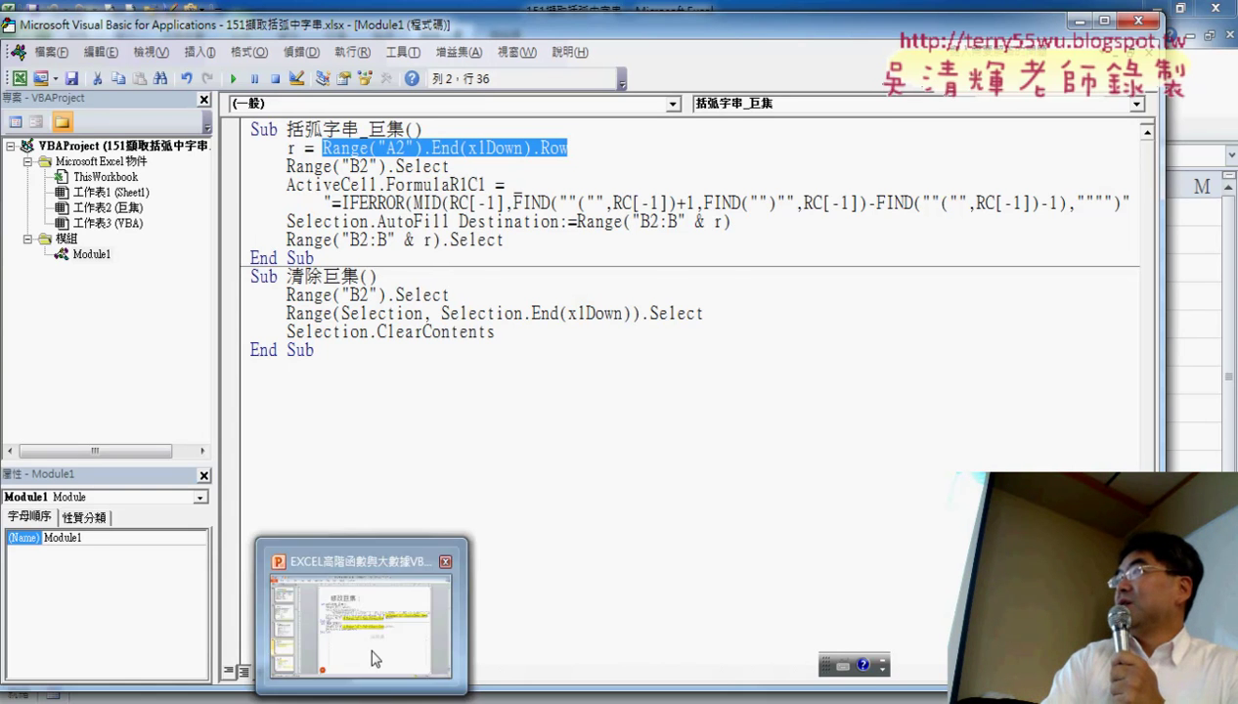
Compare the code with the 修改巨集 slide in PowerPoint, then return to the VBA editor.
click(373, 650)
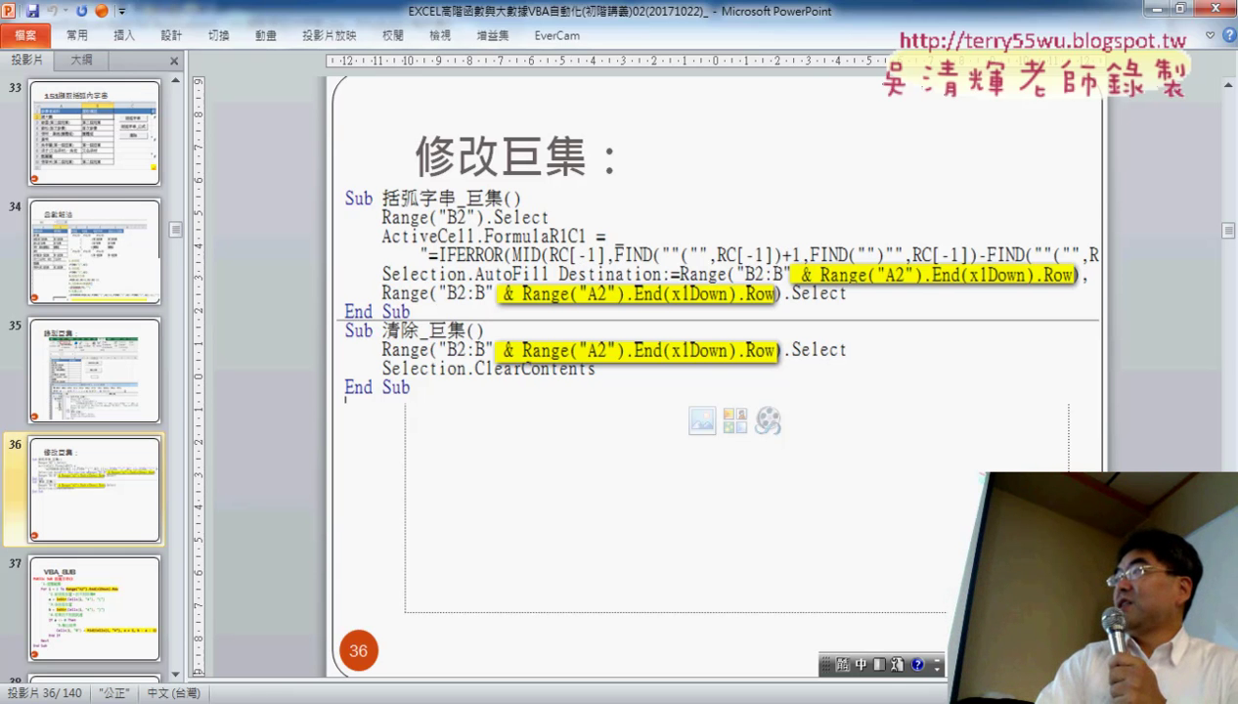
mouse_move(291, 691)
click(331, 629)
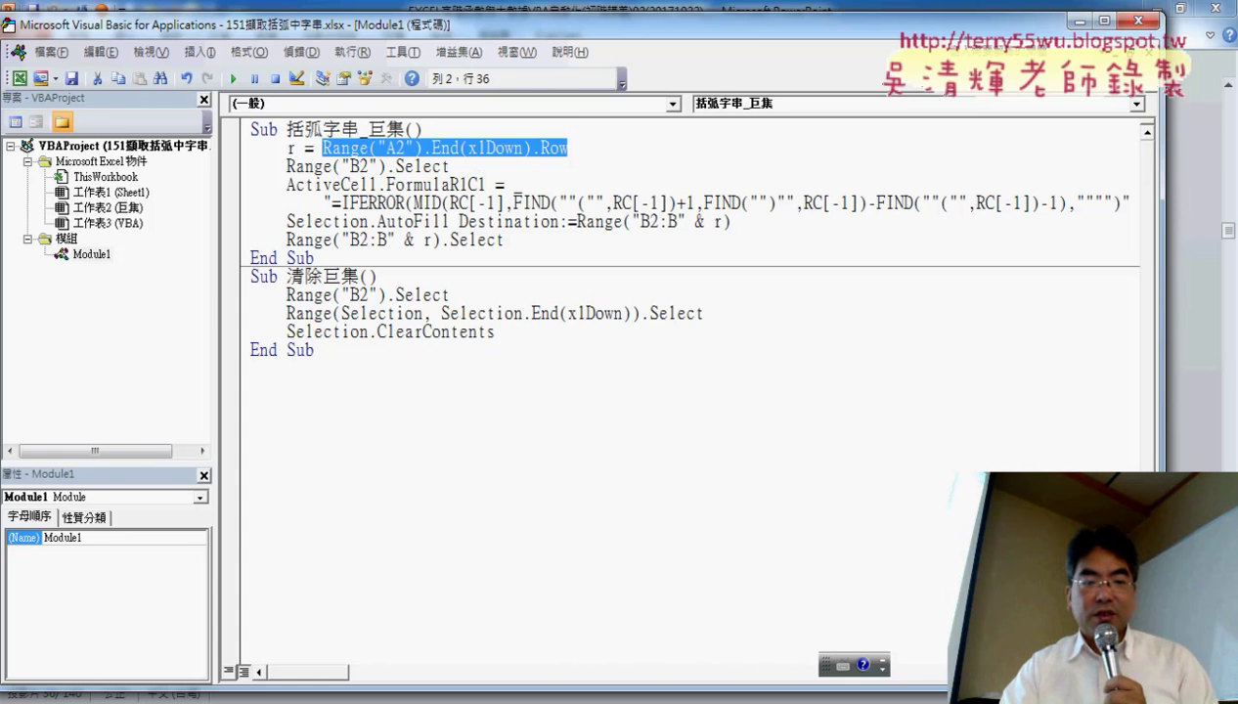
Back in Excel, fill 提取備註 for rows 2–10 with 括弧字串_巨集, then clear it with 清除巨集.
mouse_move(195, 690)
click(144, 618)
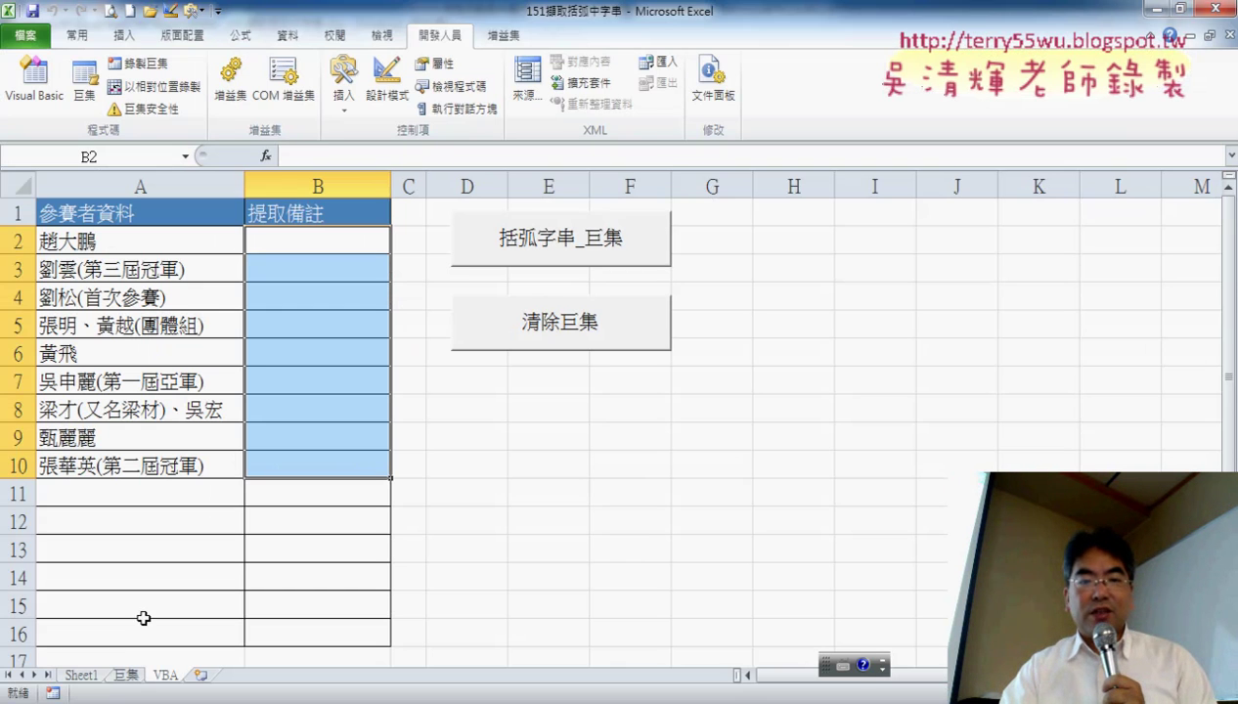
click(572, 262)
click(575, 329)
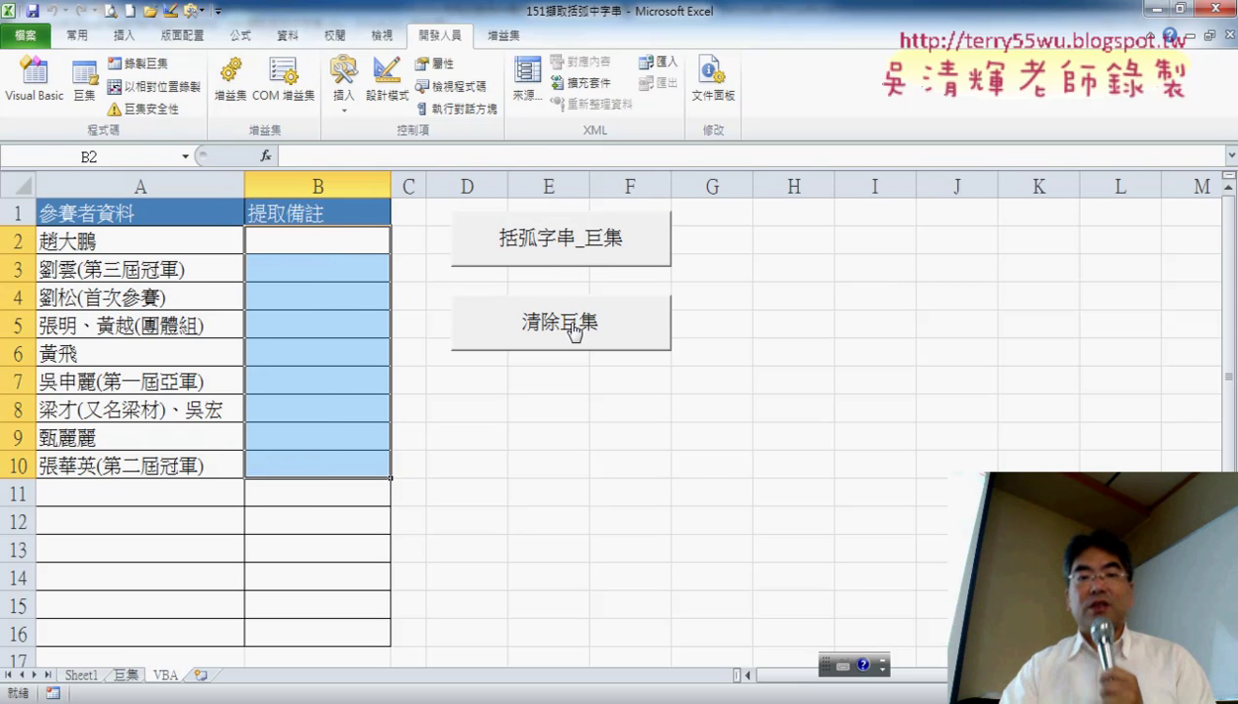